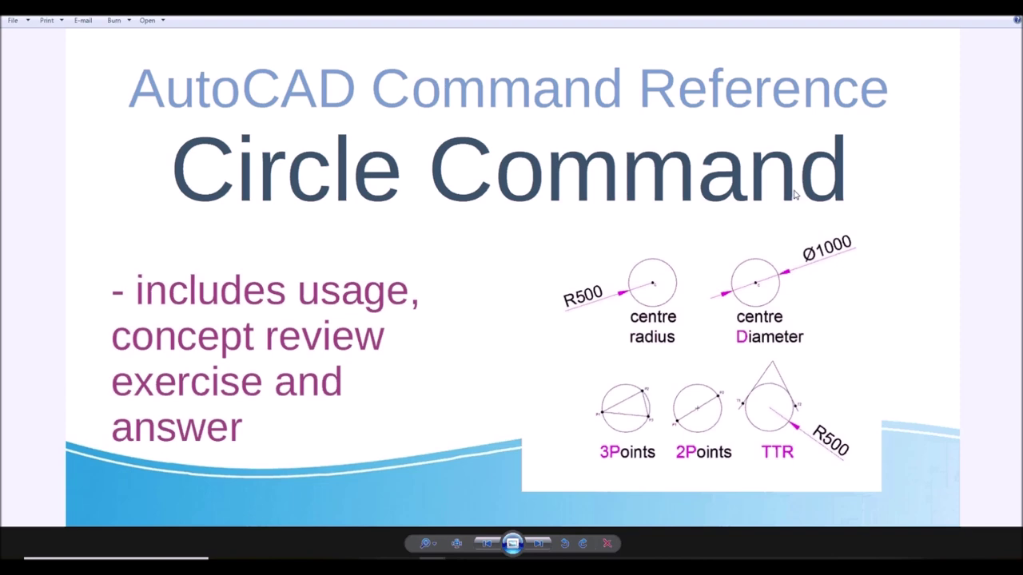
- Advance past the title slide to the Circle Command drawing showing five circle methods
click(537, 543)
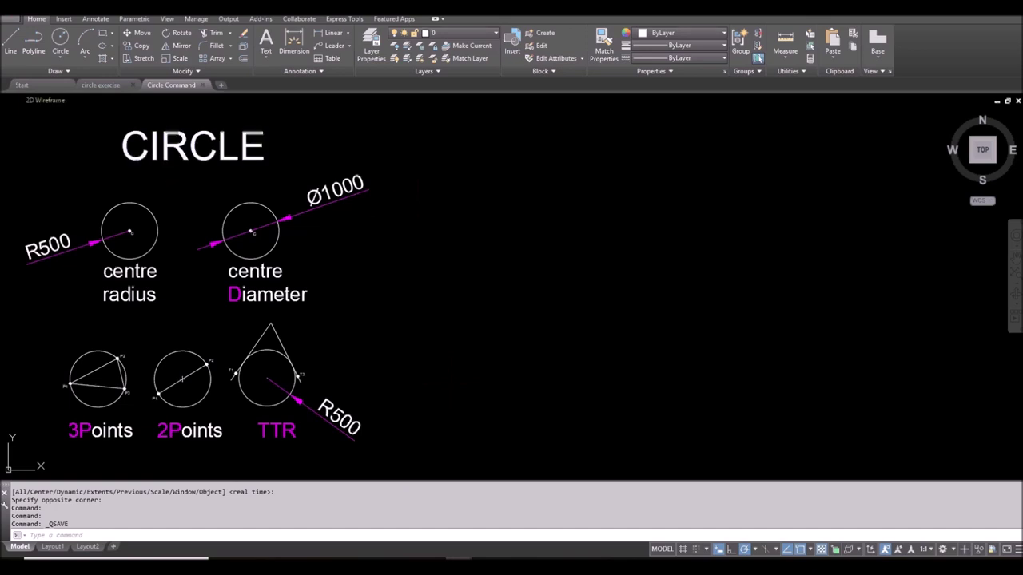
click(60, 58)
- Cancel the current action and start the CIRCLE command with C
key(Escape)
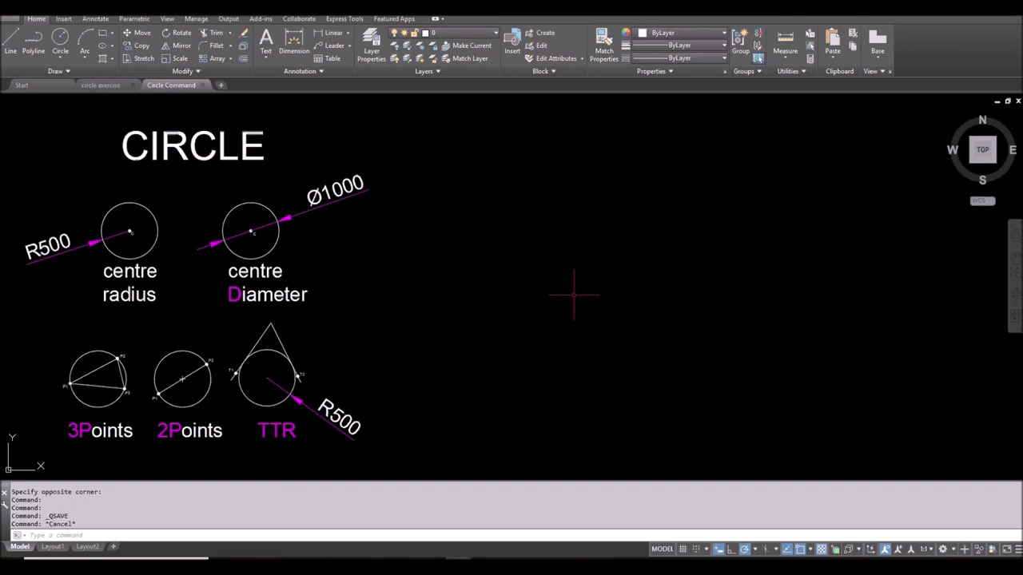
text(c)
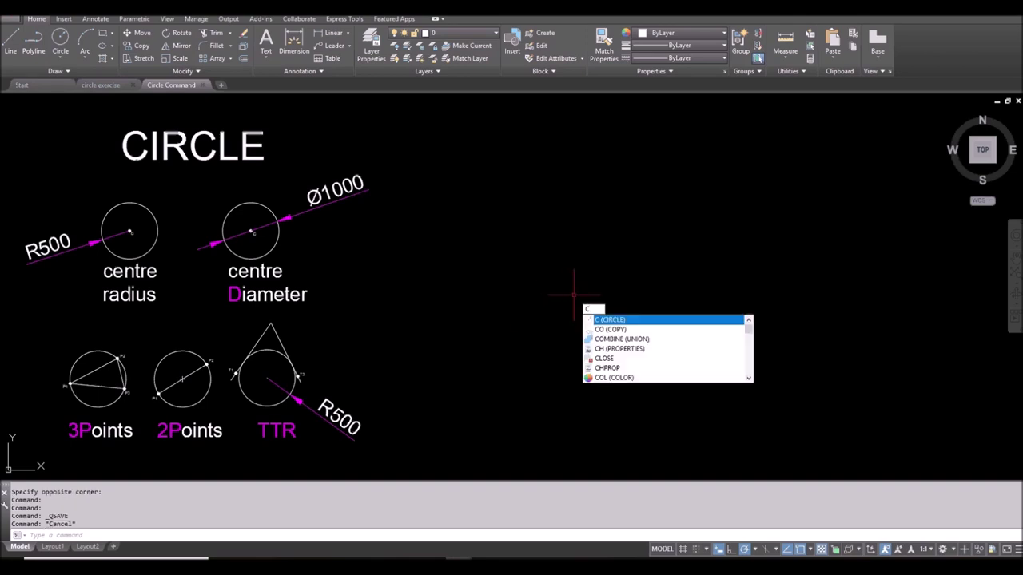
key(Return)
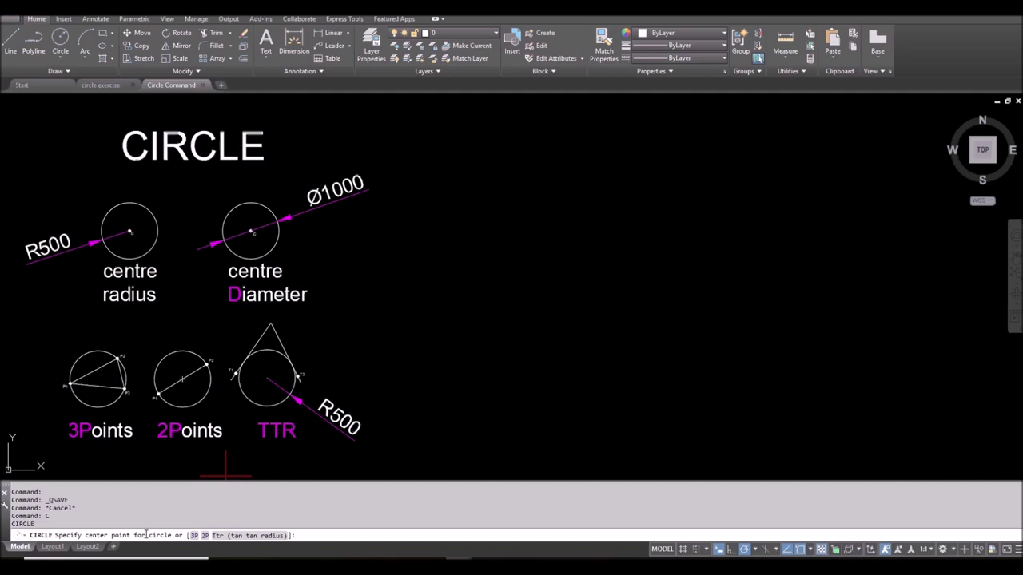
- Draw a circle of radius 500 to the right of the reference figures
click(526, 241)
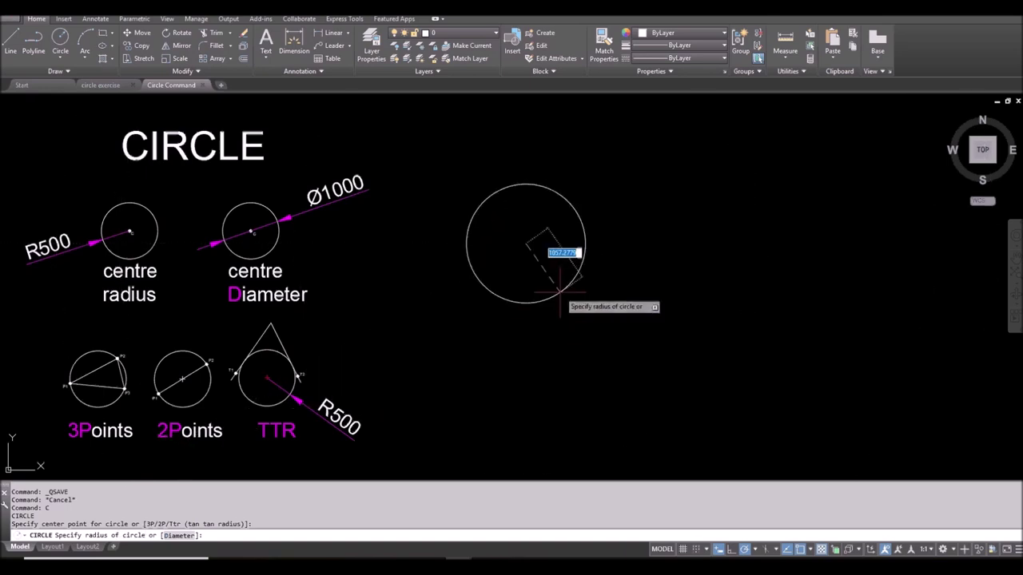
text(500)
key(Return)
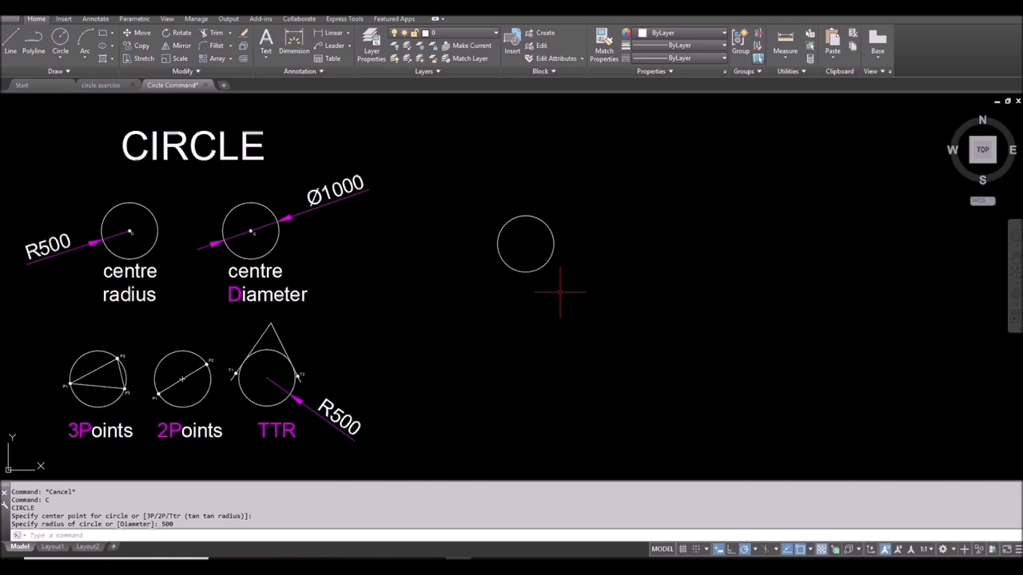
- Draw a second circle beside it with diameter 1000
key(Return)
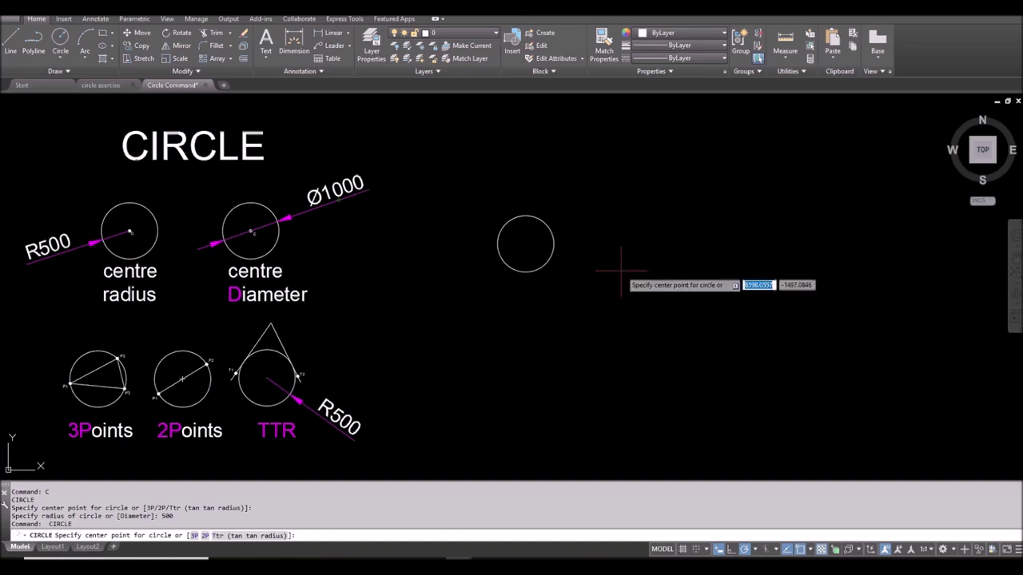
click(632, 231)
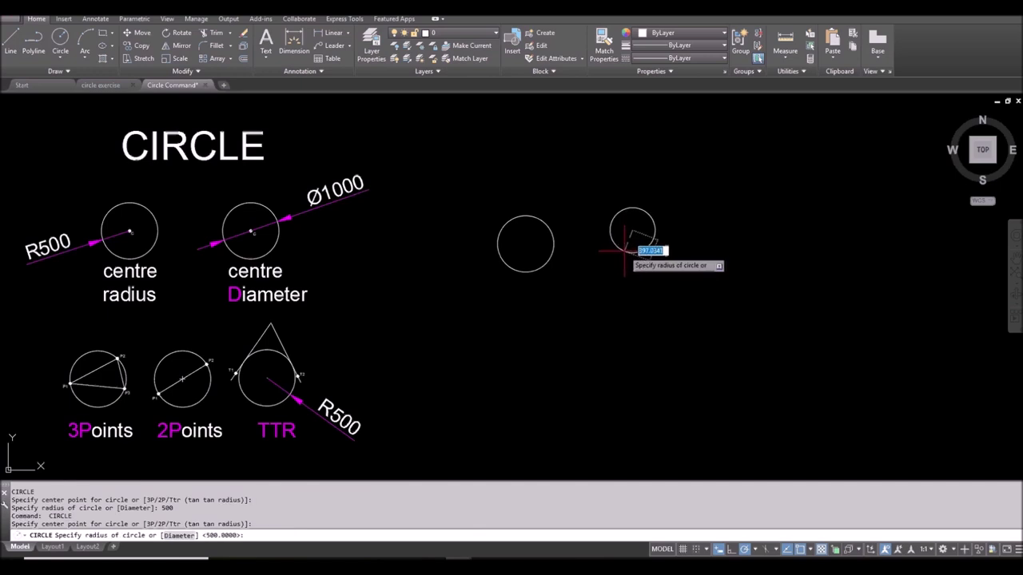
text(d)
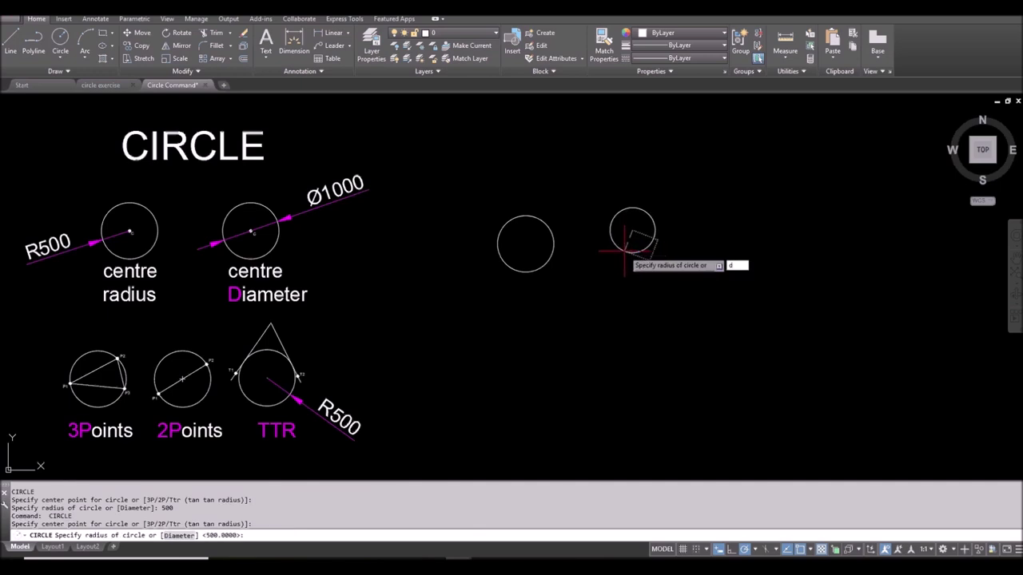
key(Return)
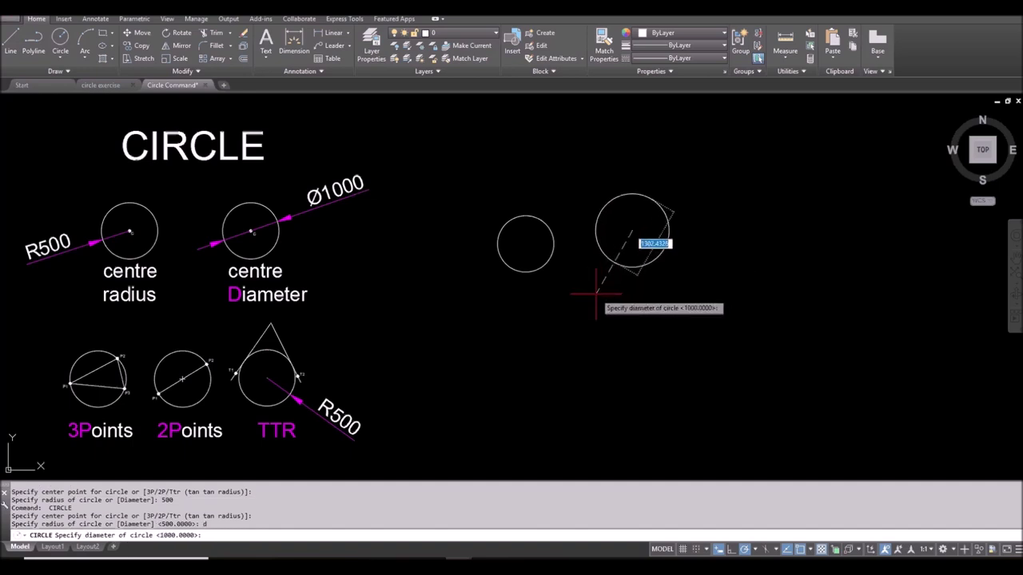
text(1000)
key(Return)
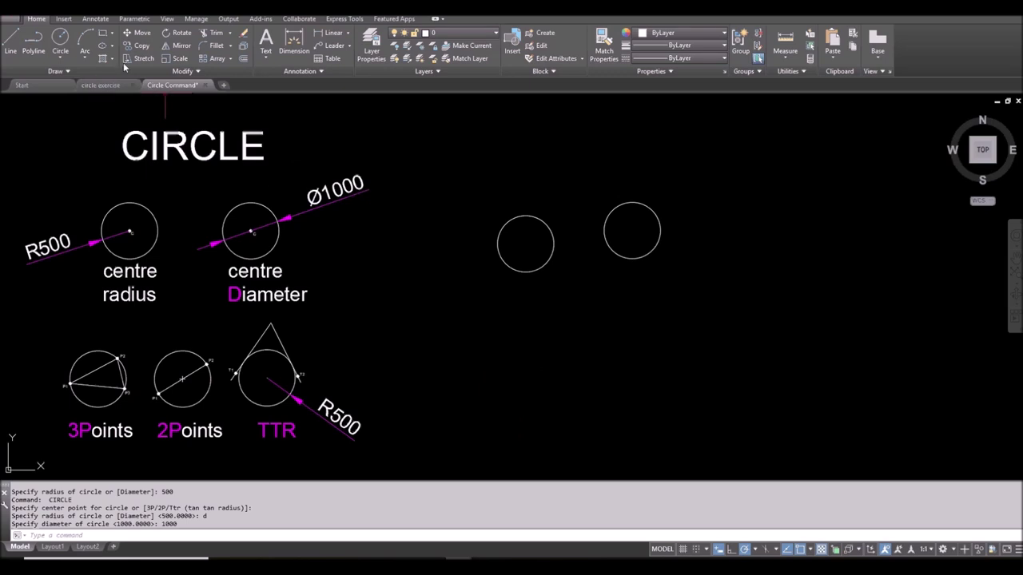
click(11, 48)
- Draw a closed triangle below the circles
click(487, 389)
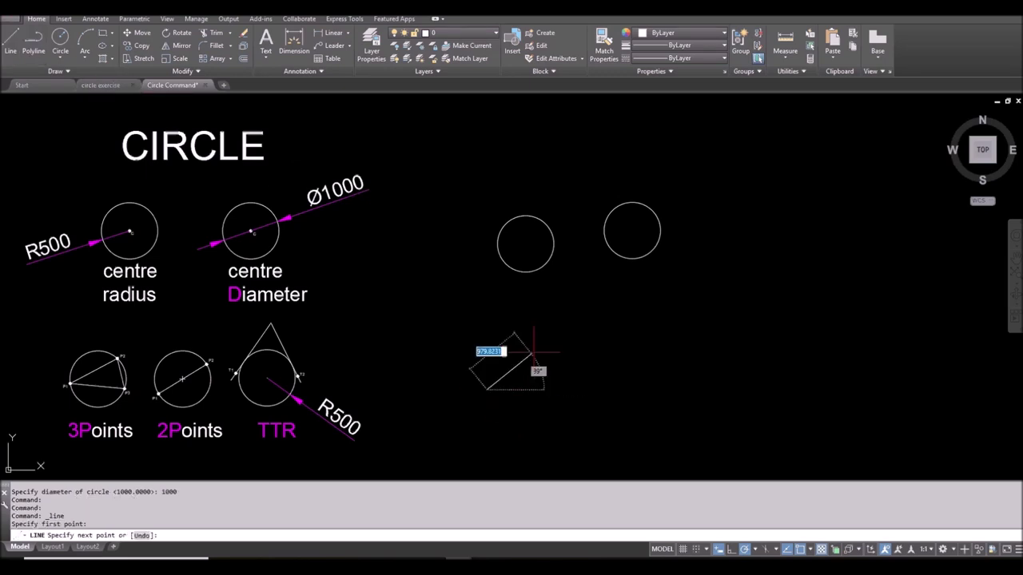
click(560, 338)
click(587, 397)
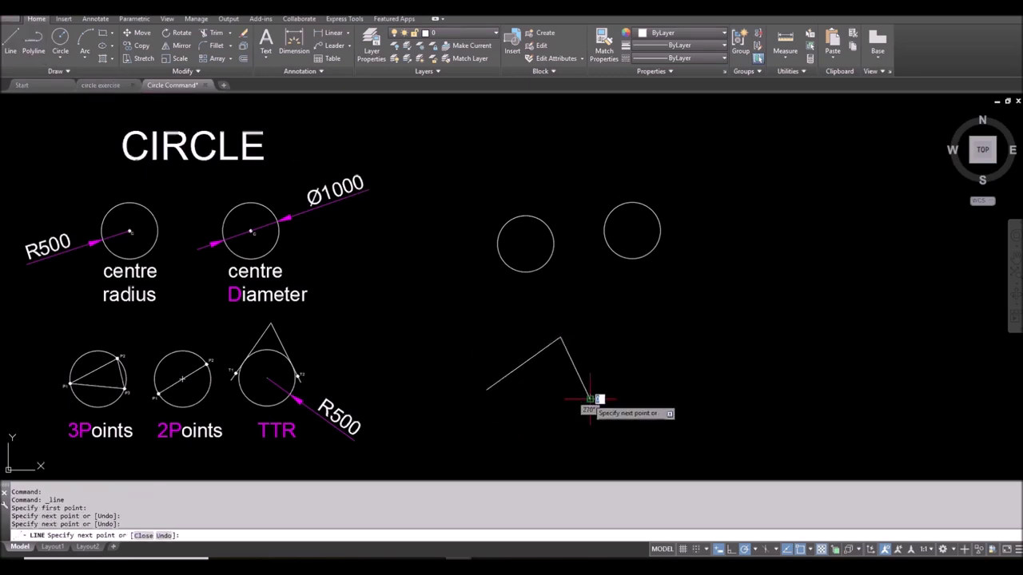
text(c)
key(Return)
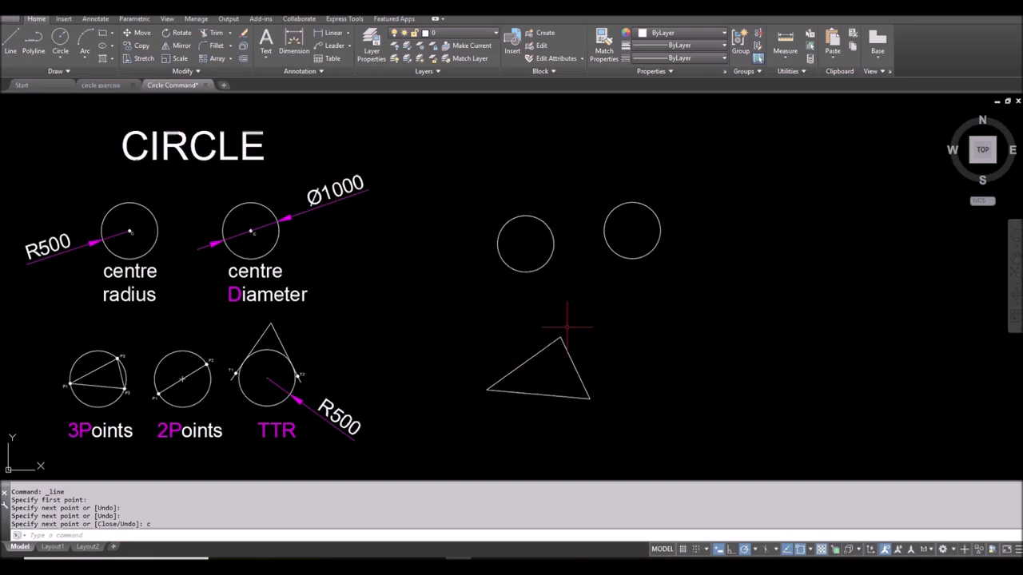
- Draw a 3-point circle through the triangle's three corners
text(c)
key(Return)
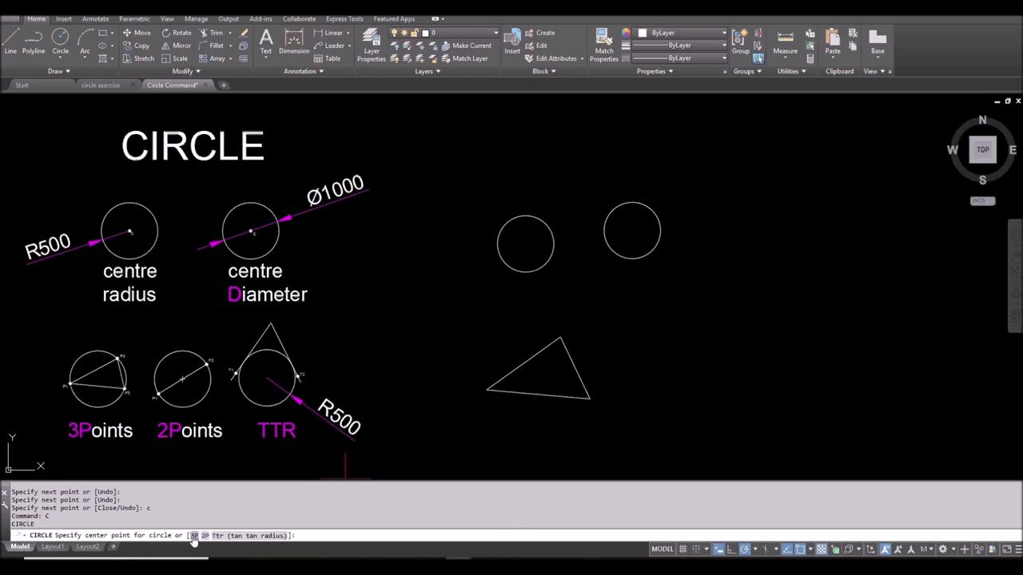
click(192, 536)
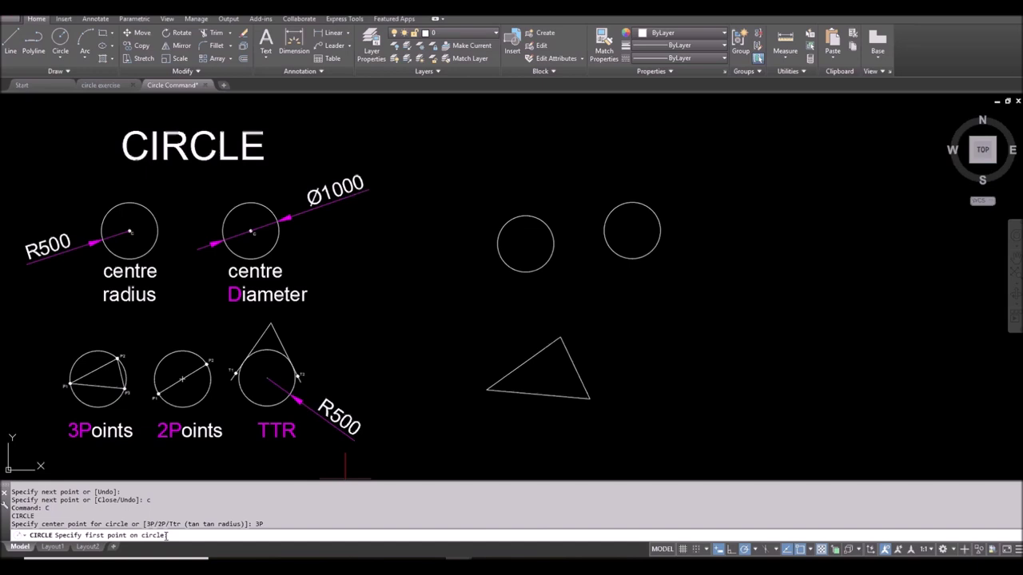
click(485, 390)
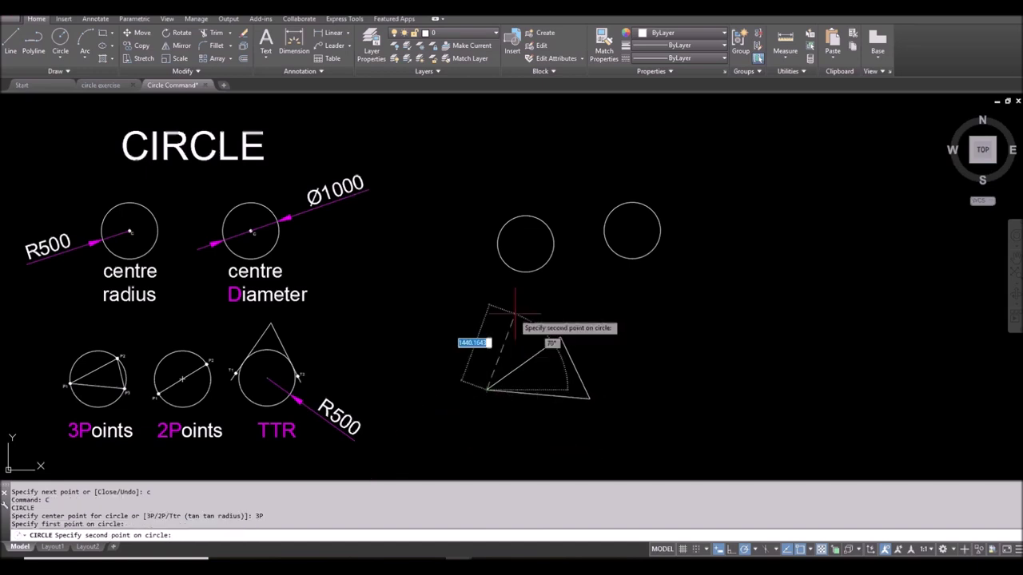
click(560, 337)
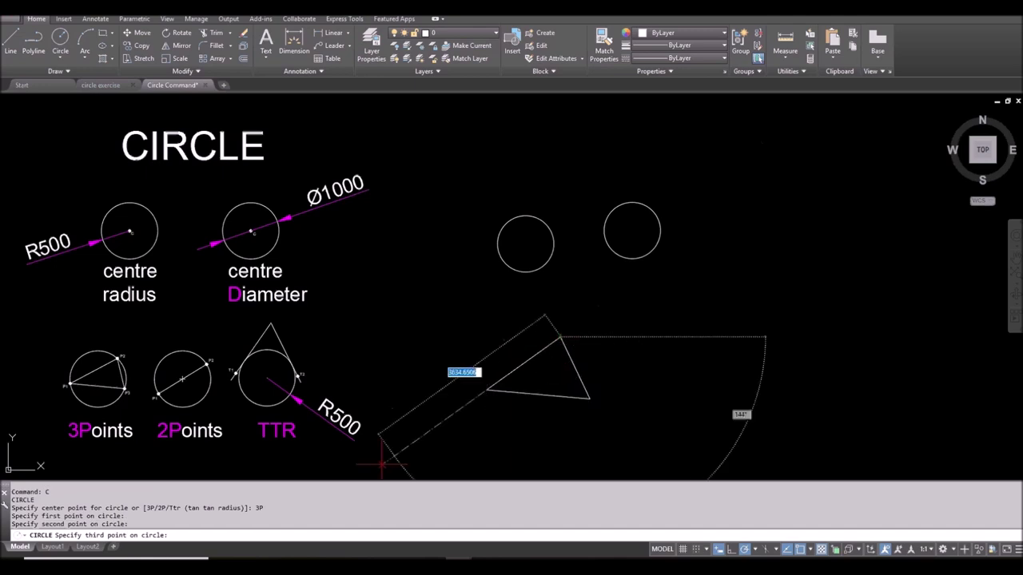
click(590, 397)
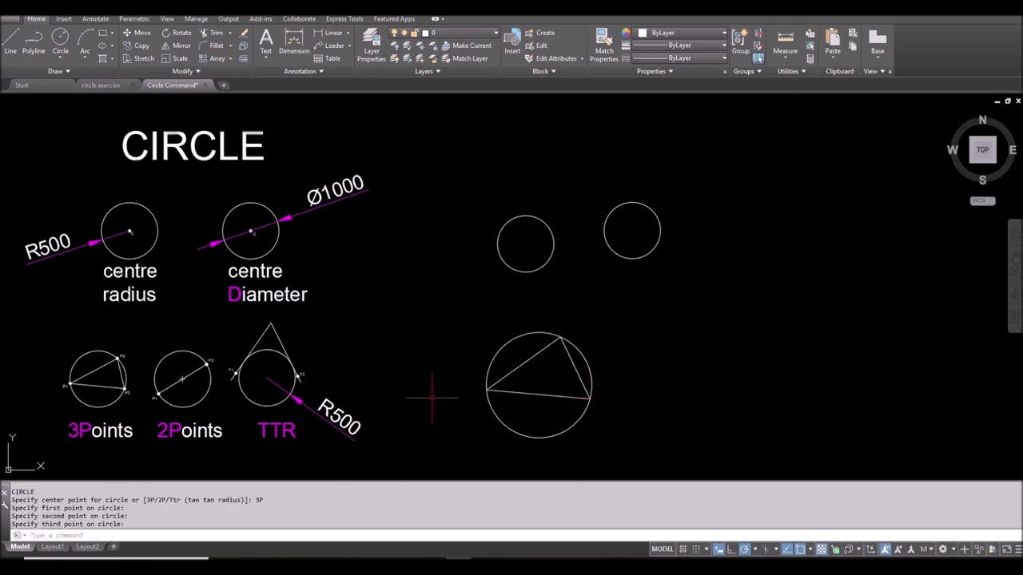
- Draw a slanted line to the right of the triangle
text(l)
key(Return)
click(636, 391)
click(703, 352)
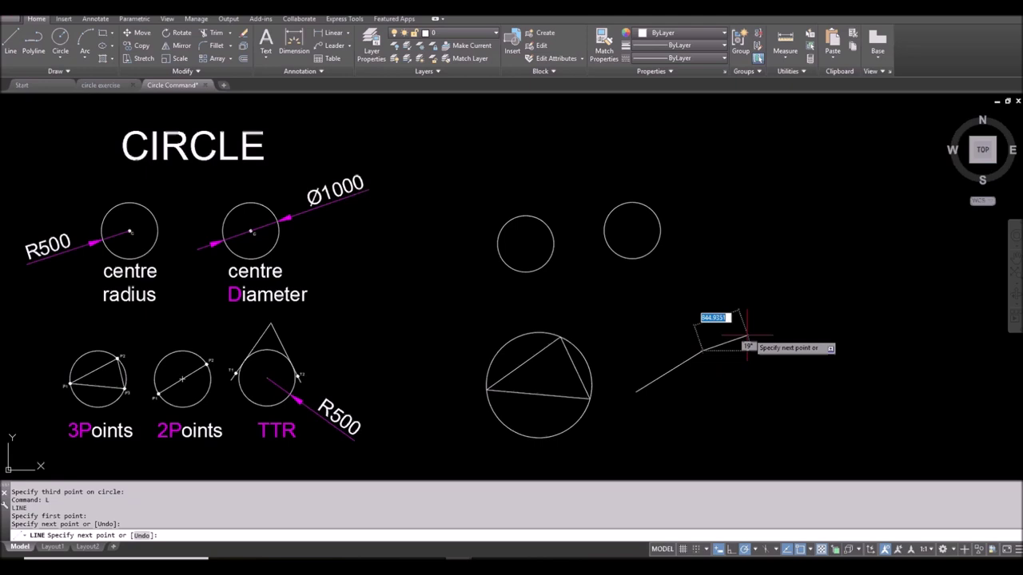
- Draw a 2-point circle using the slanted line's endpoints as its diameter
key(Return)
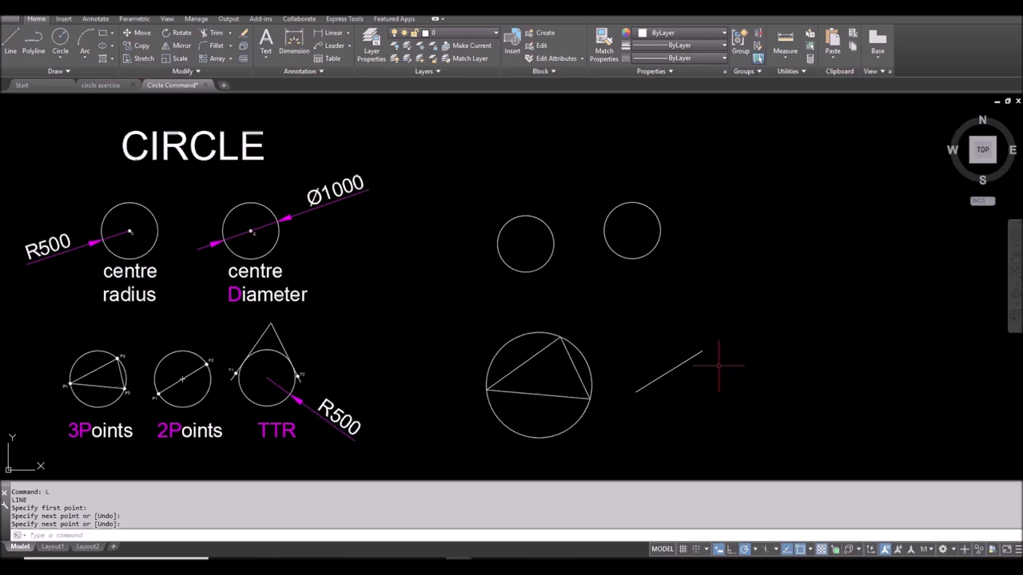
key(Return)
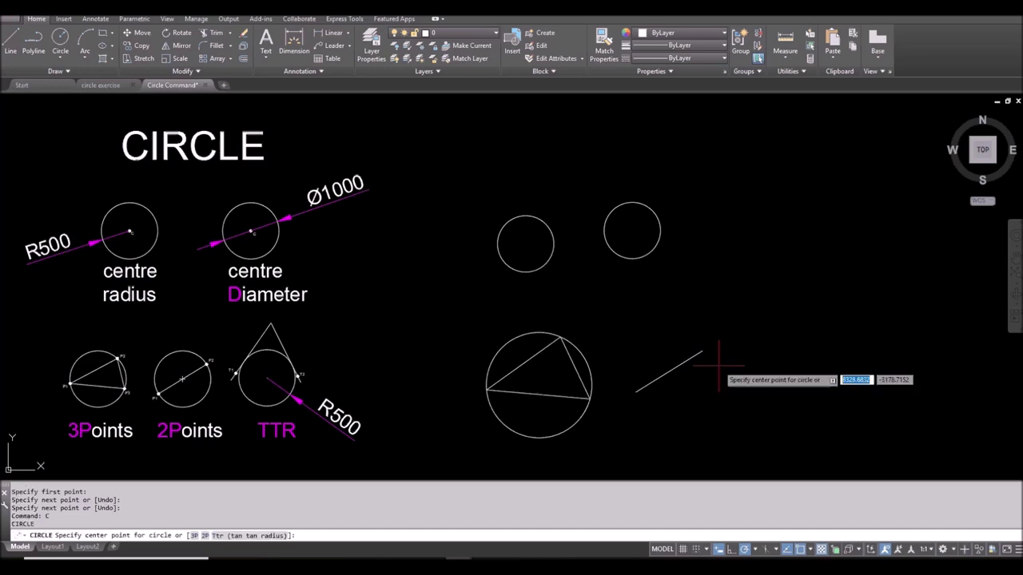
click(204, 536)
click(636, 391)
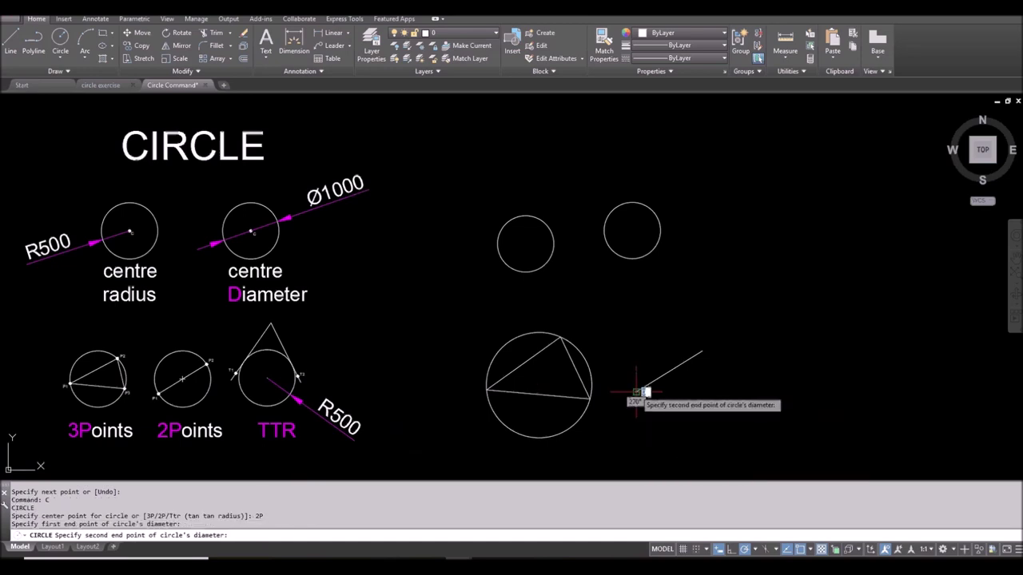
click(705, 352)
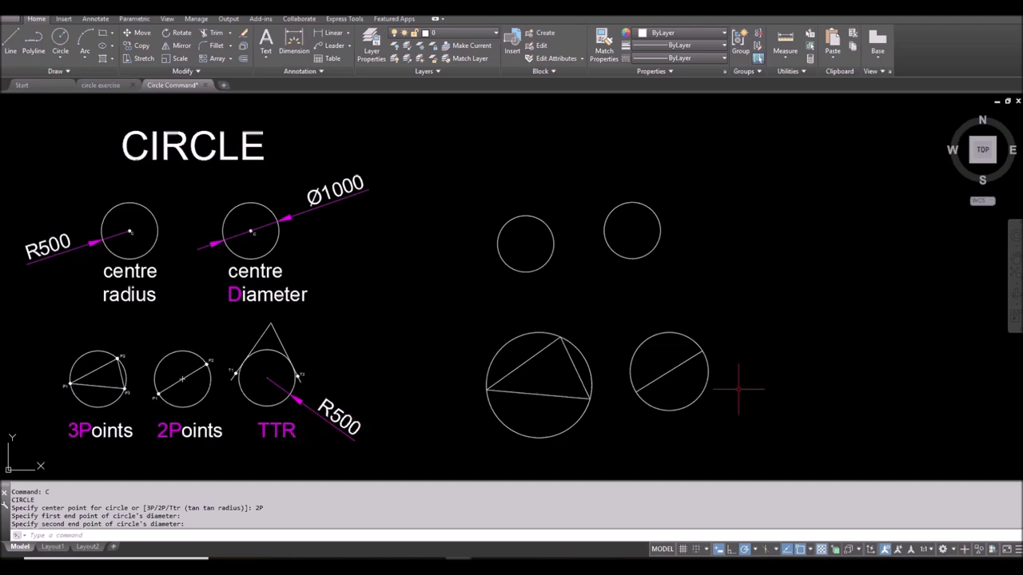
key(Escape)
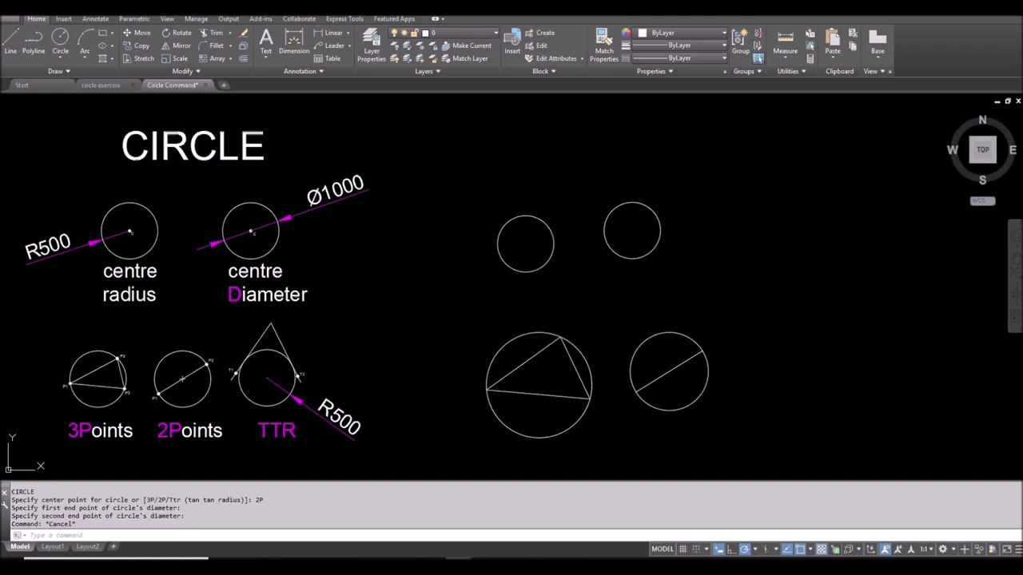
- Start another circle, placing its centre to the right of the other figures
text(c)
key(Return)
click(825, 343)
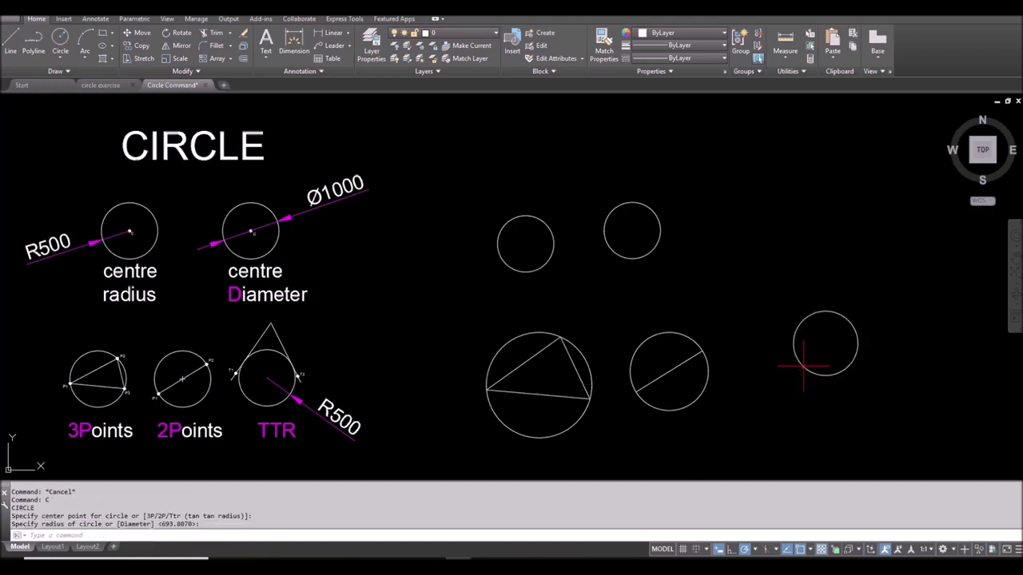
- Draw two slanted lines above and below the new circle
key(Escape)
text(l)
key(Return)
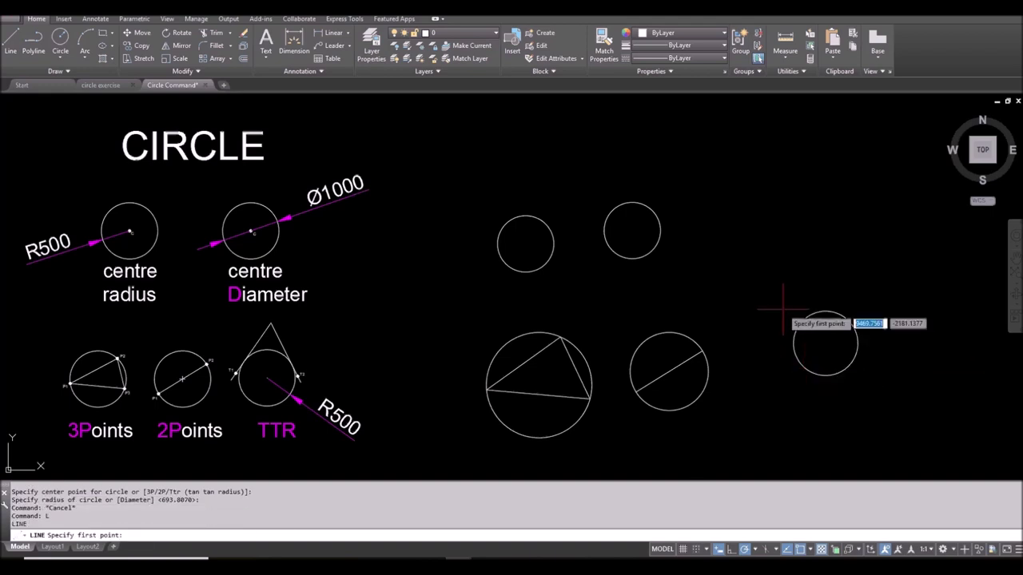
click(740, 338)
click(872, 260)
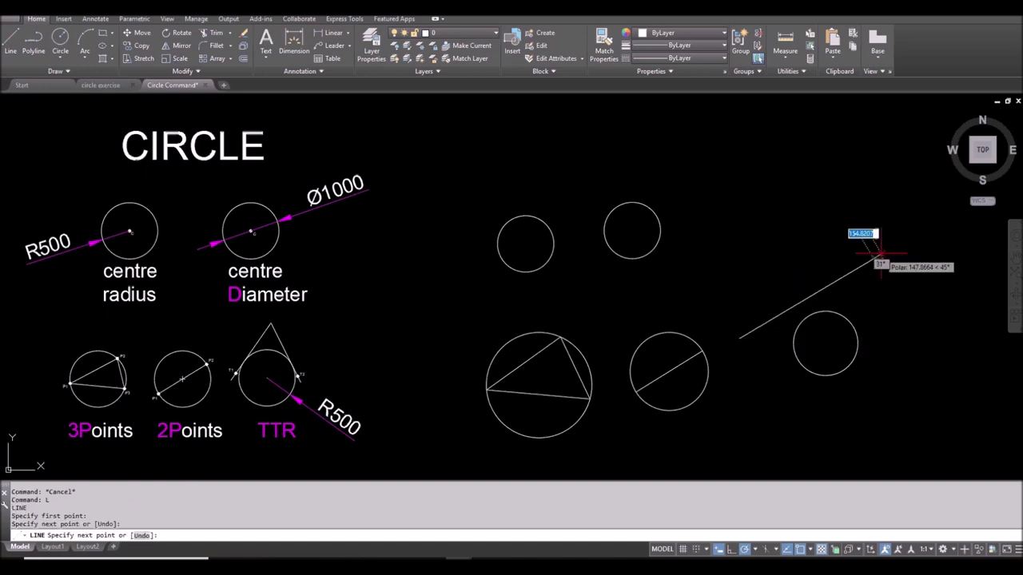
key(Escape)
key(Return)
click(749, 402)
click(901, 304)
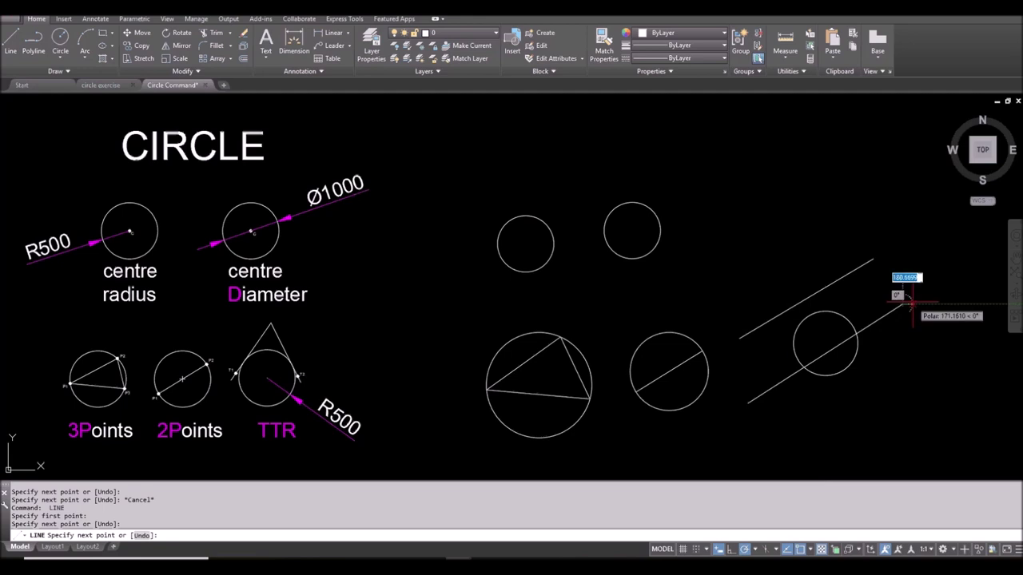
key(Escape)
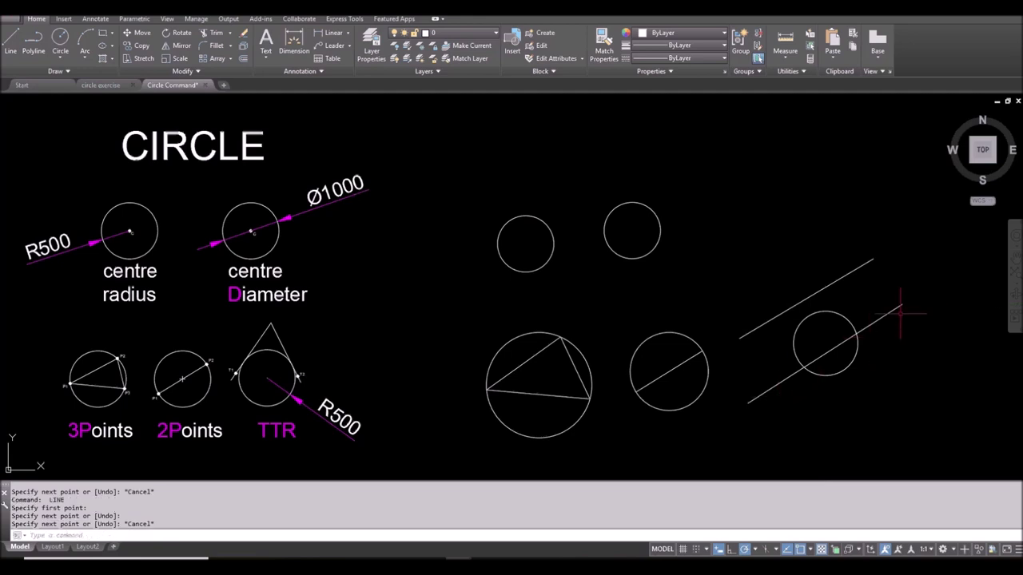
- Draw a line from the lower line's left end tangent to the circle
text(l)
key(Return)
click(754, 372)
key(Escape)
key(Return)
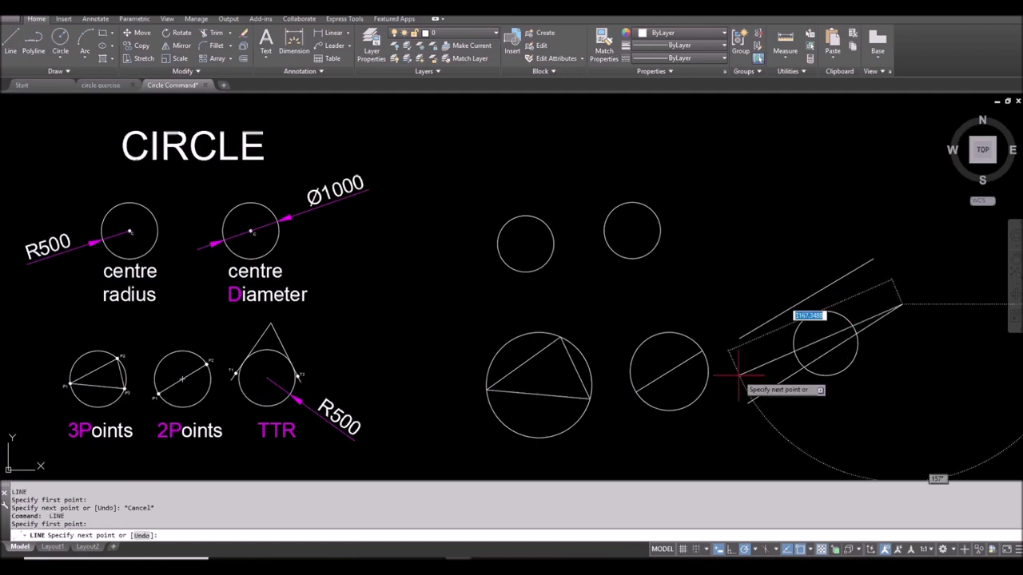
click(749, 402)
text(tan)
key(Return)
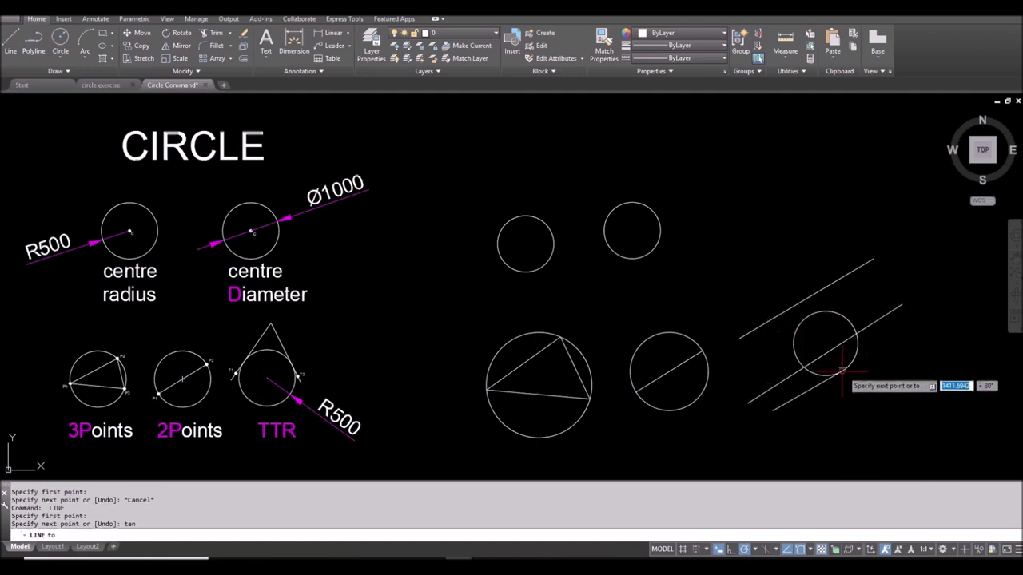
click(866, 382)
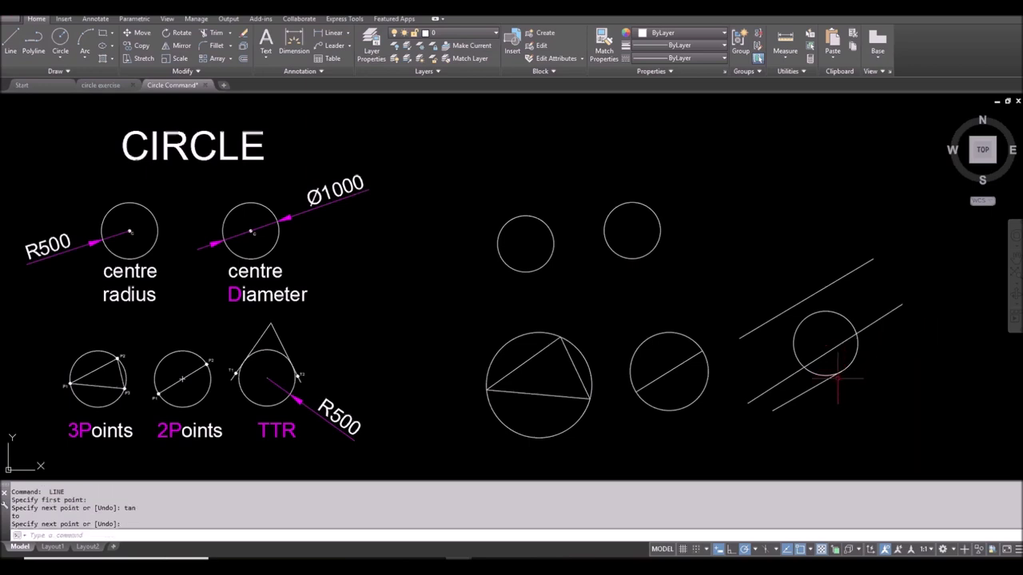
key(Return)
- Window-select the three lines and the circle and erase them
click(878, 392)
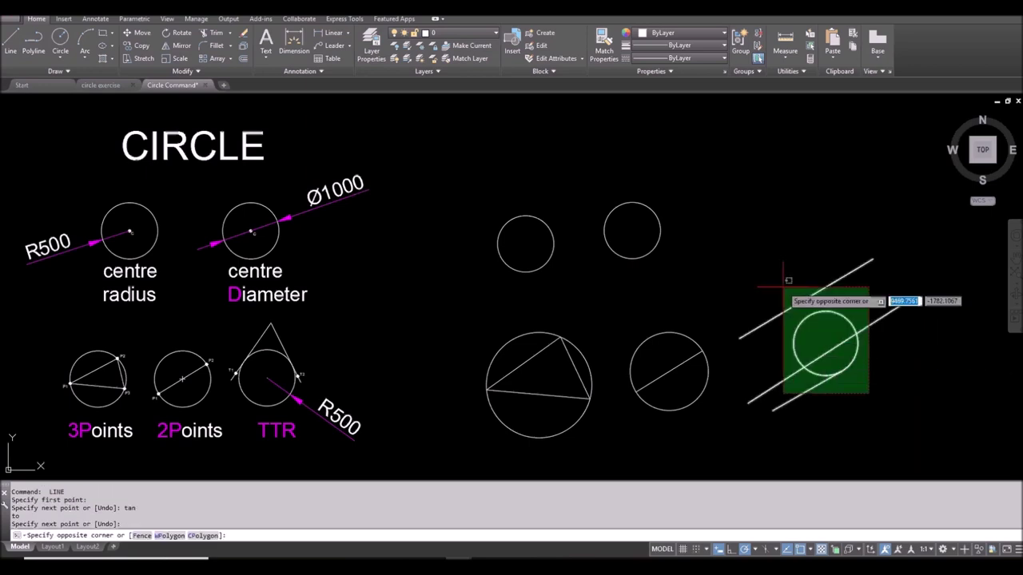
click(782, 286)
text(E)
key(Return)
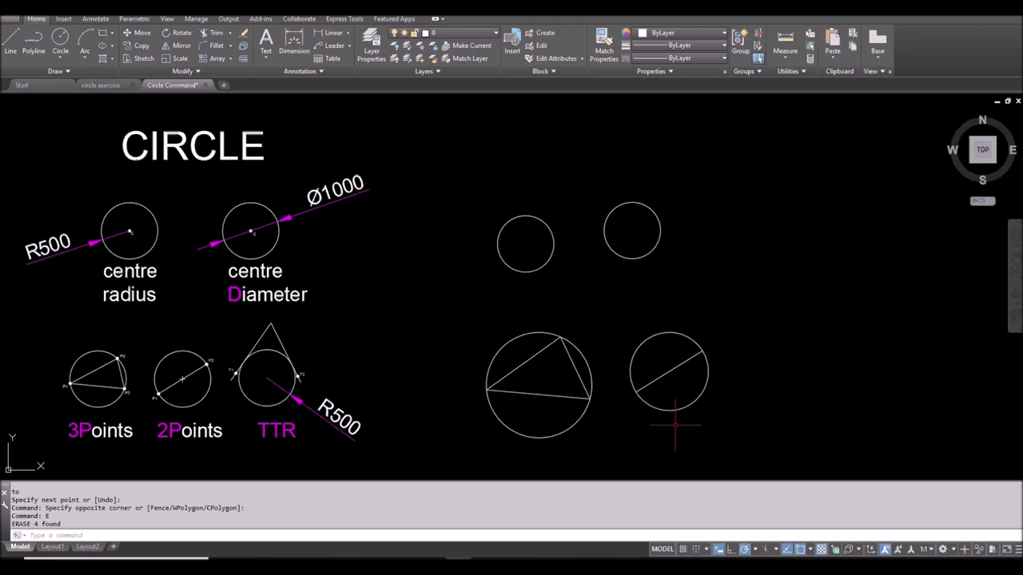
text(L)
key(Return)
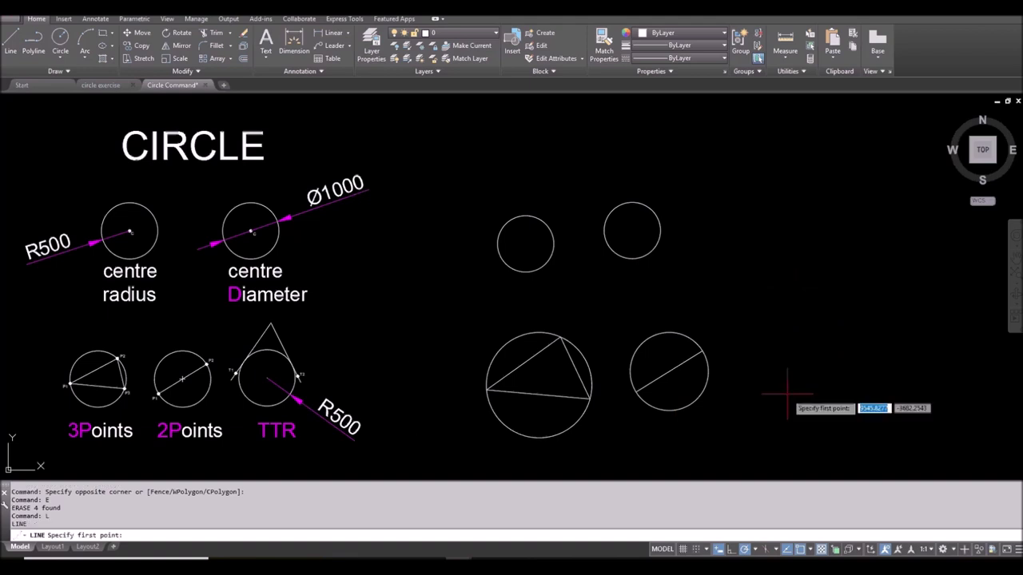
- Draw two open triangle legs forming a peak
click(757, 360)
click(796, 275)
click(854, 359)
key(Return)
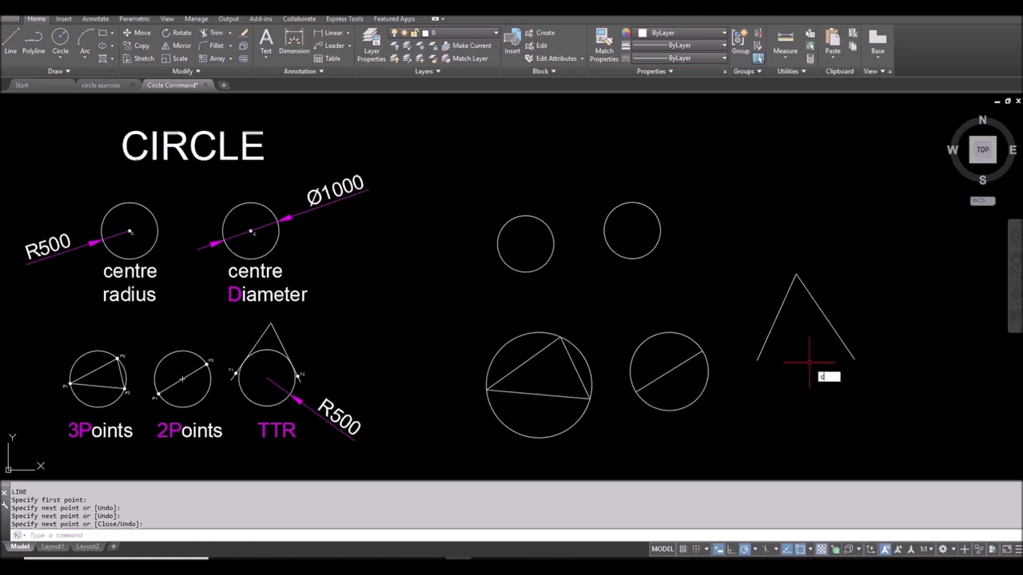
- Fit a radius-500 tangent-tangent-radius circle between the two legs
key(Return)
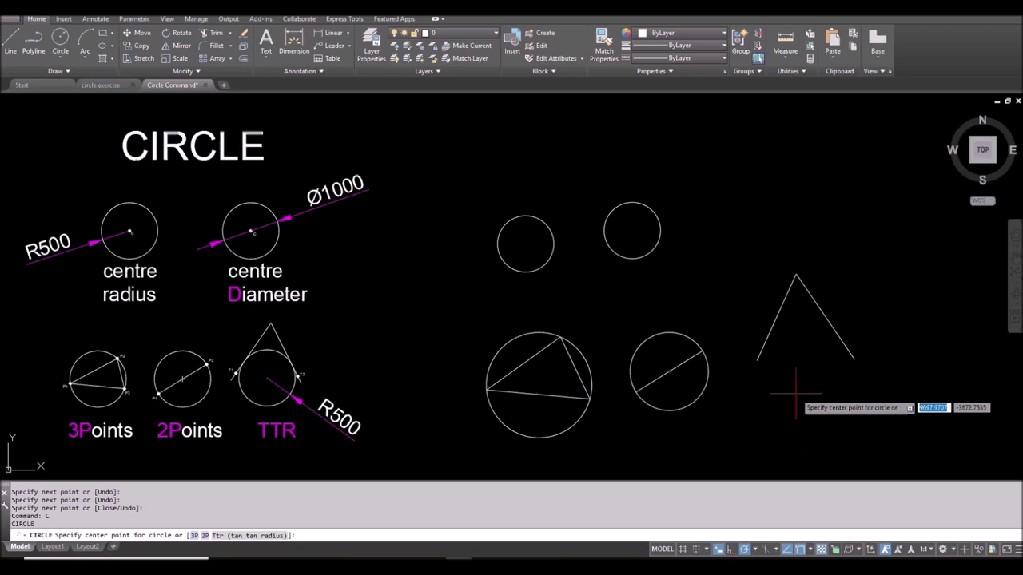
text(t)
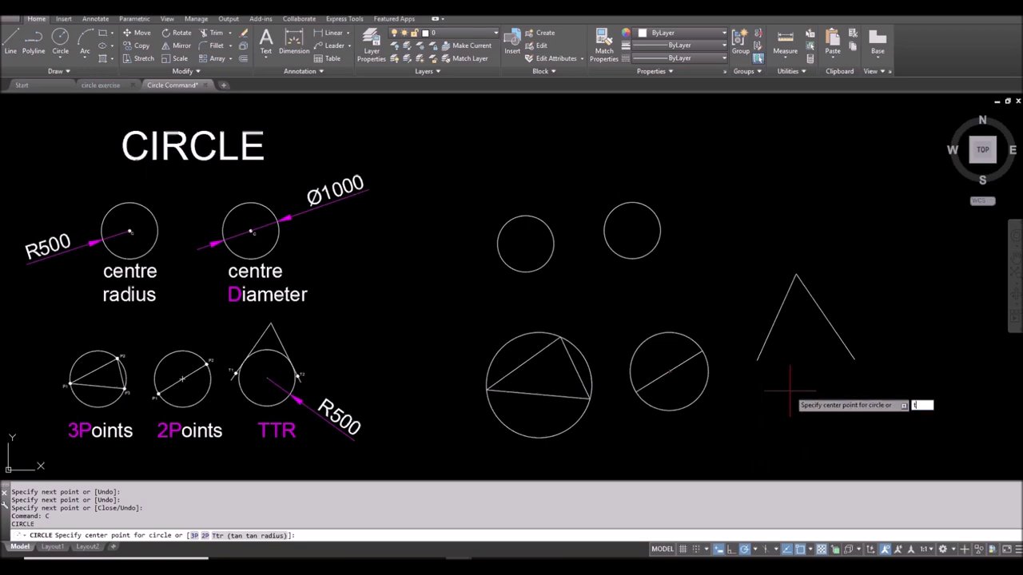
key(Return)
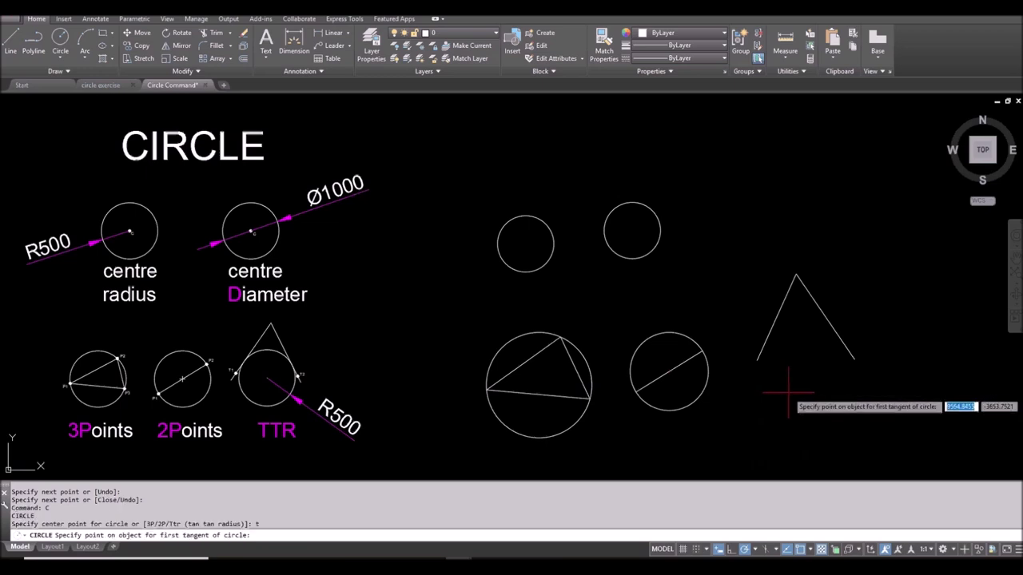
click(766, 346)
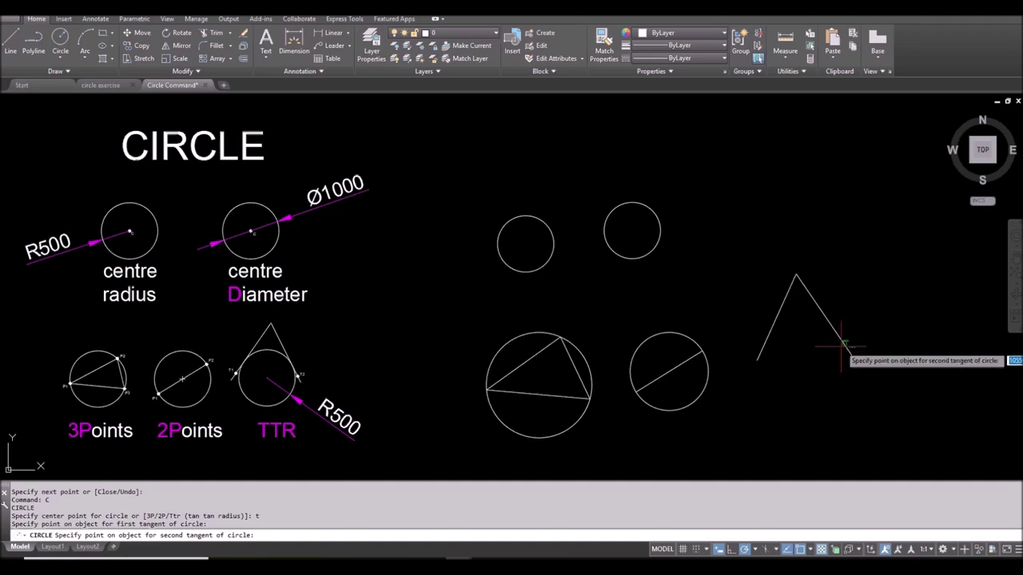
click(846, 346)
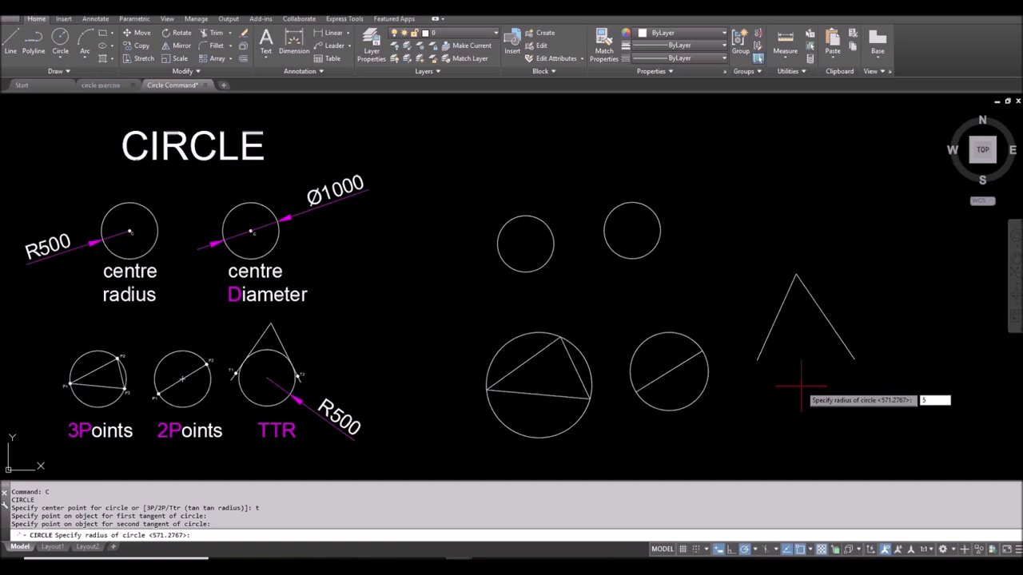
key(Return)
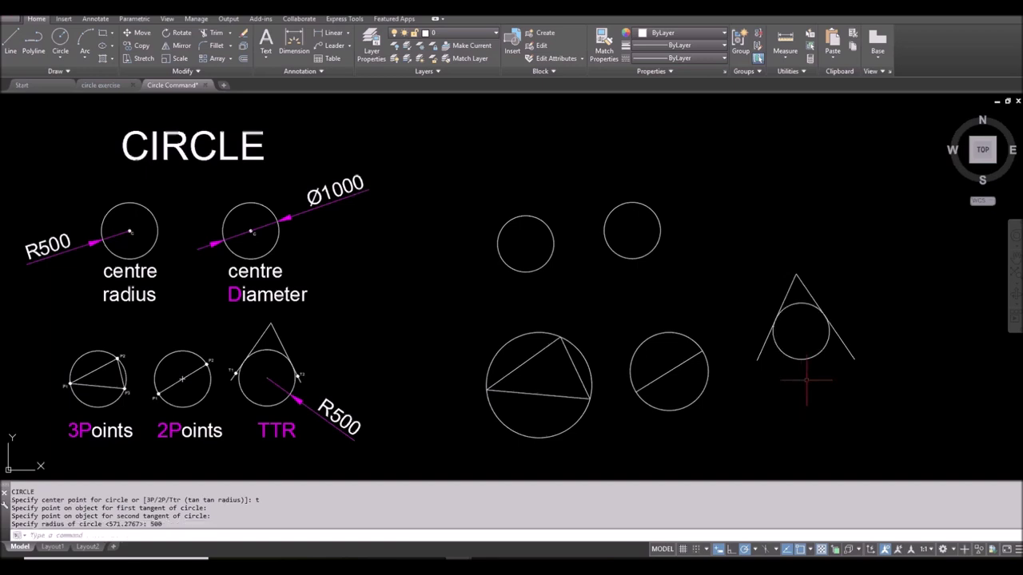
text(c)
key(Return)
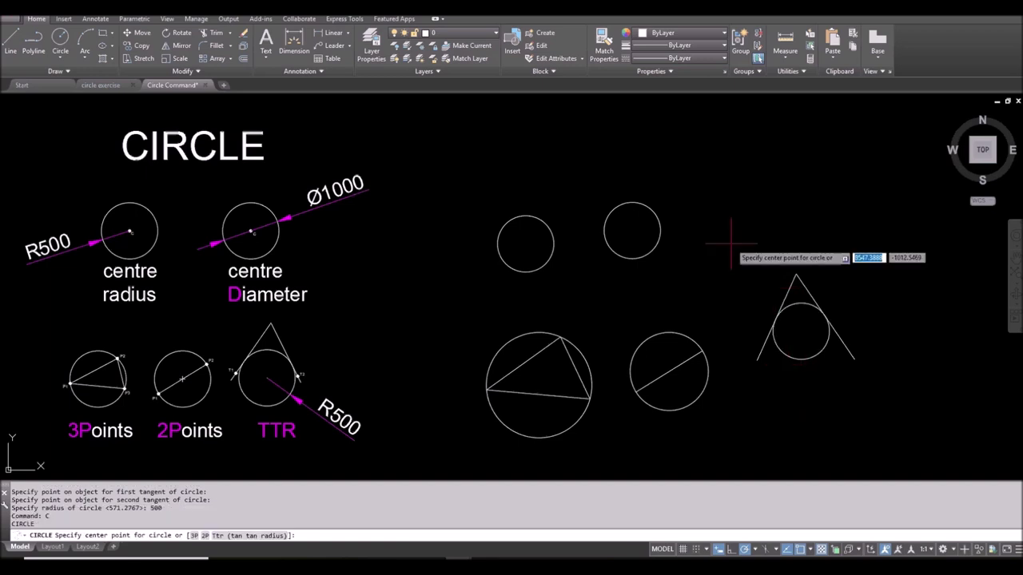
- Draw a small circle and a larger circle at its upper right
click(740, 237)
click(721, 256)
key(Return)
click(858, 223)
click(839, 273)
middle_drag(697, 235, 685, 251)
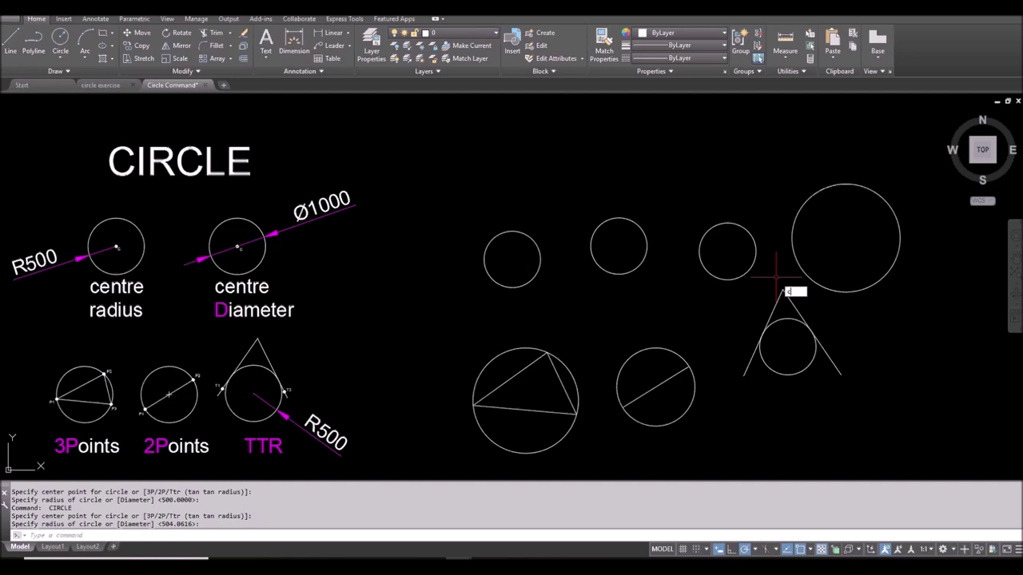
- Add a radius-2000 Ttr circle tangent to the small and larger circles
key(Return)
text(t)
key(Return)
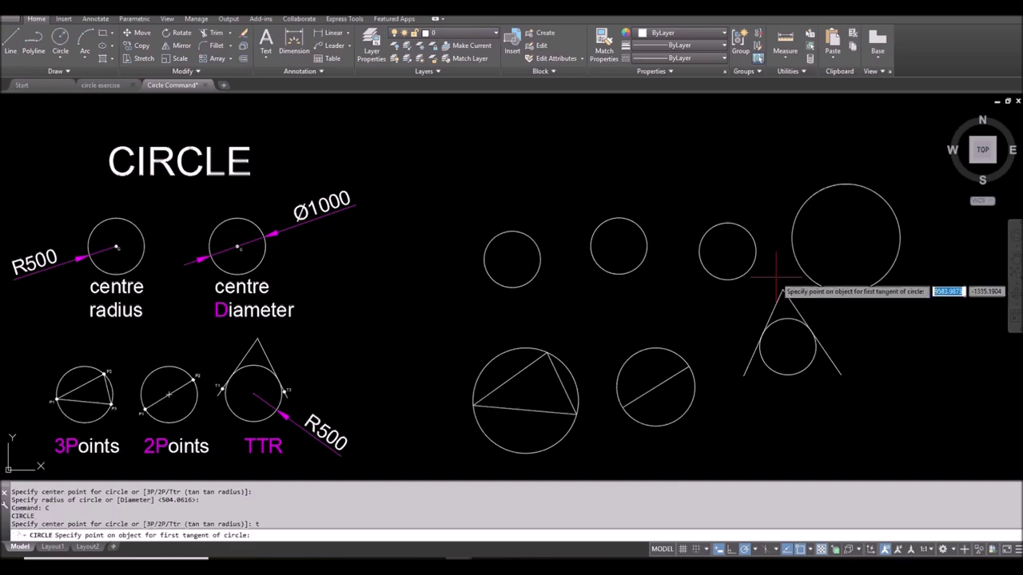
click(733, 281)
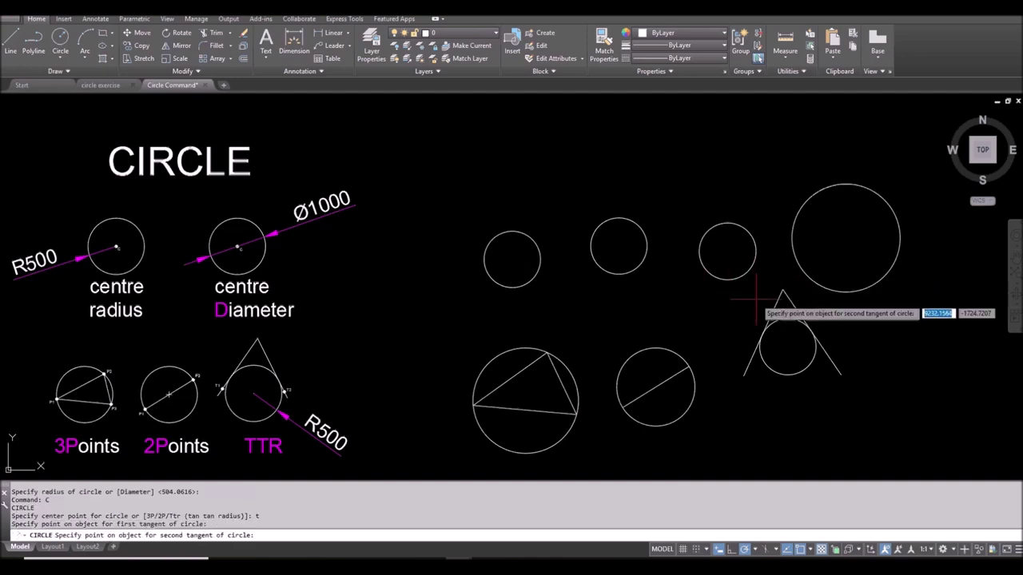
click(805, 298)
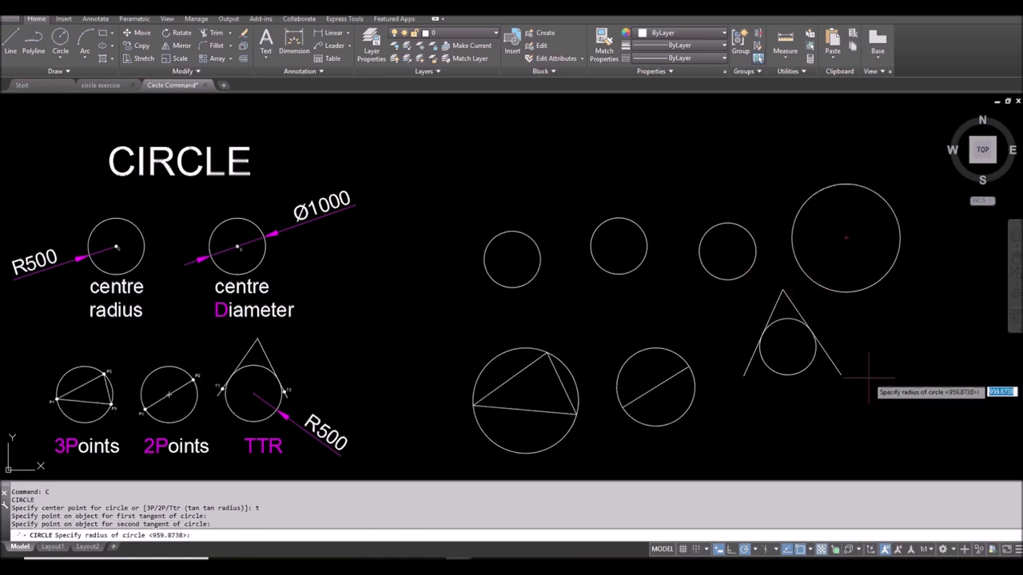
text(2000)
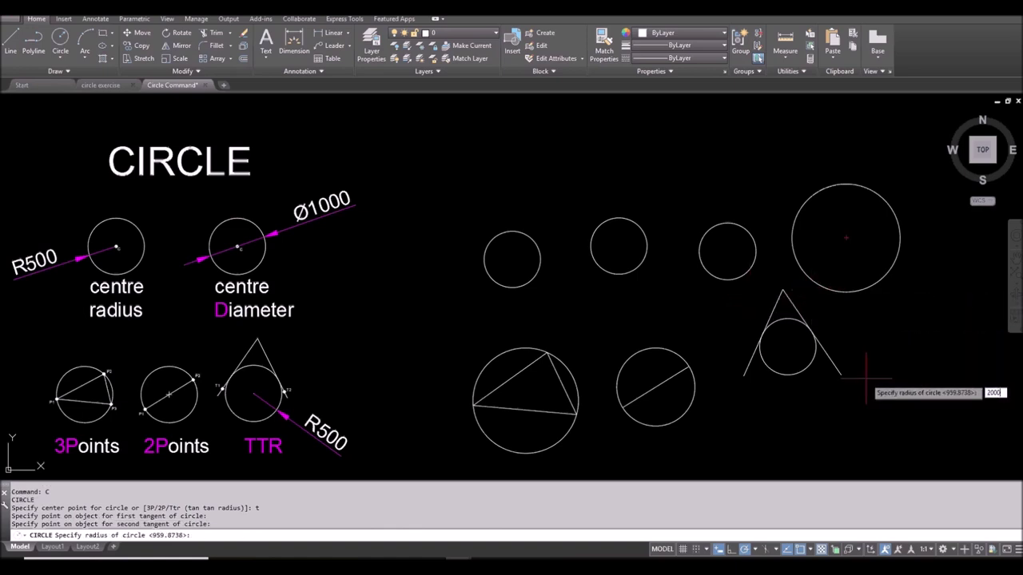
key(Return)
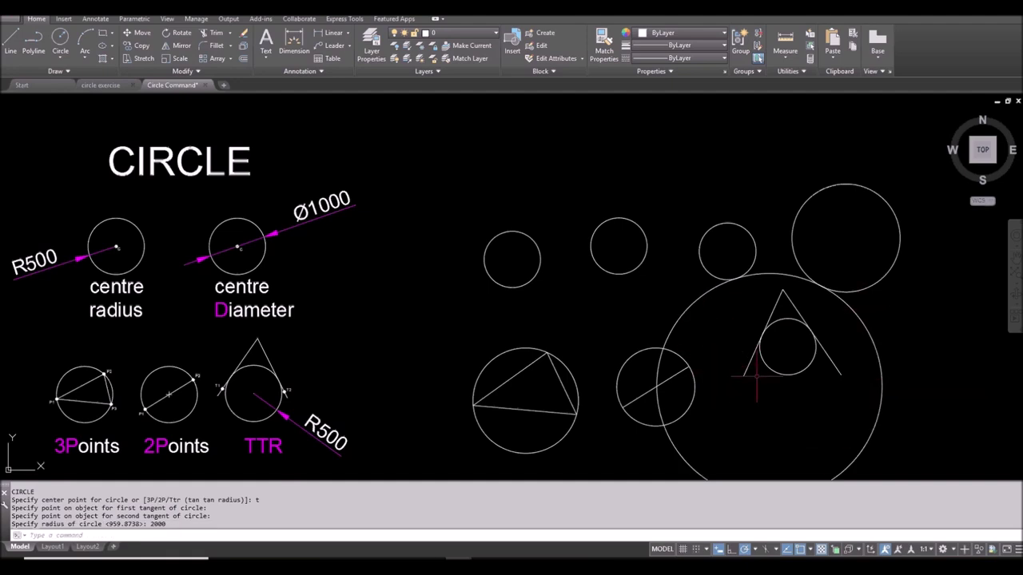
key(Return)
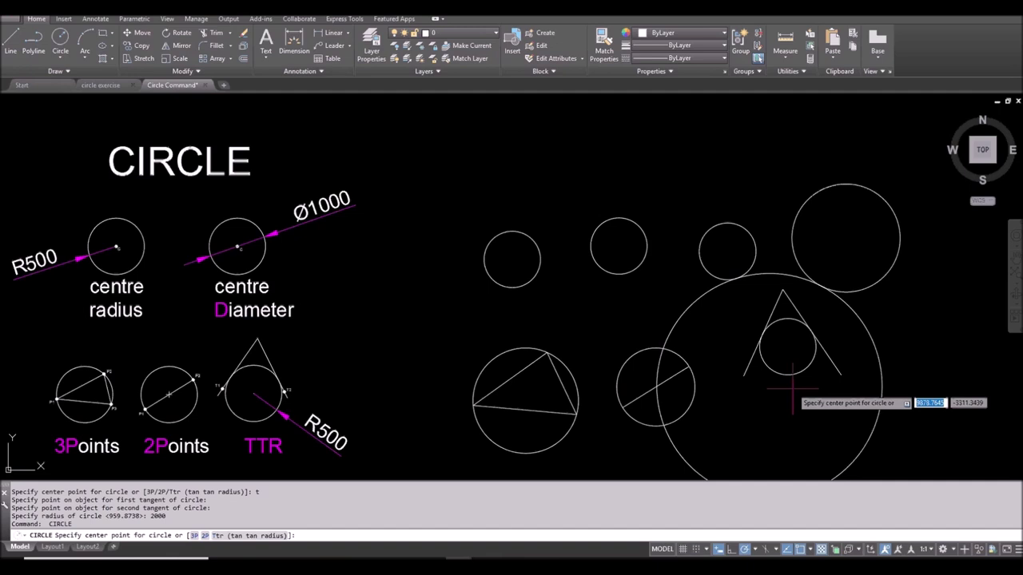
- Draw a second radius-2000 Ttr circle touching the small and upper-right circles
text(t)
key(Return)
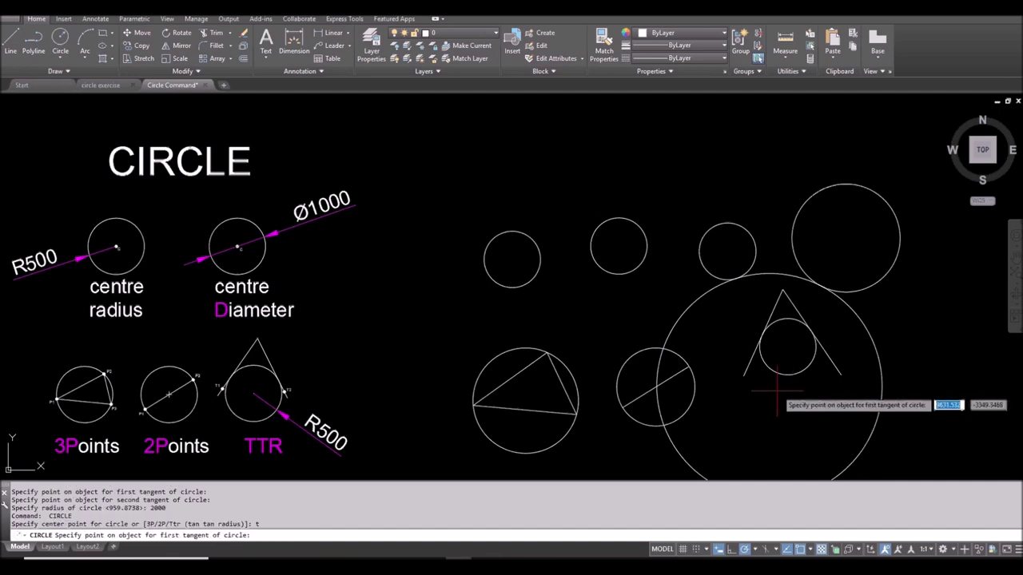
click(726, 223)
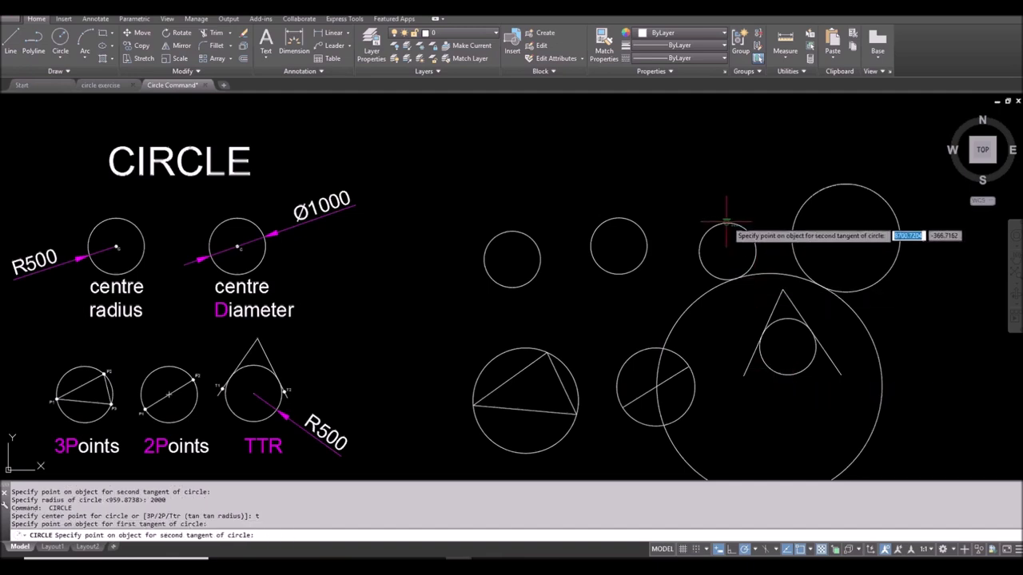
click(870, 290)
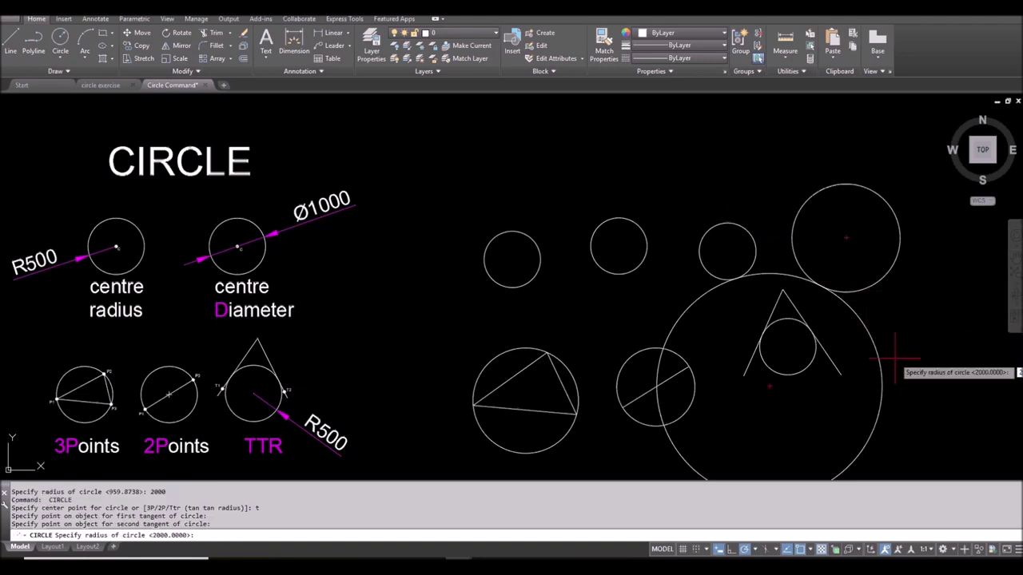
key(Return)
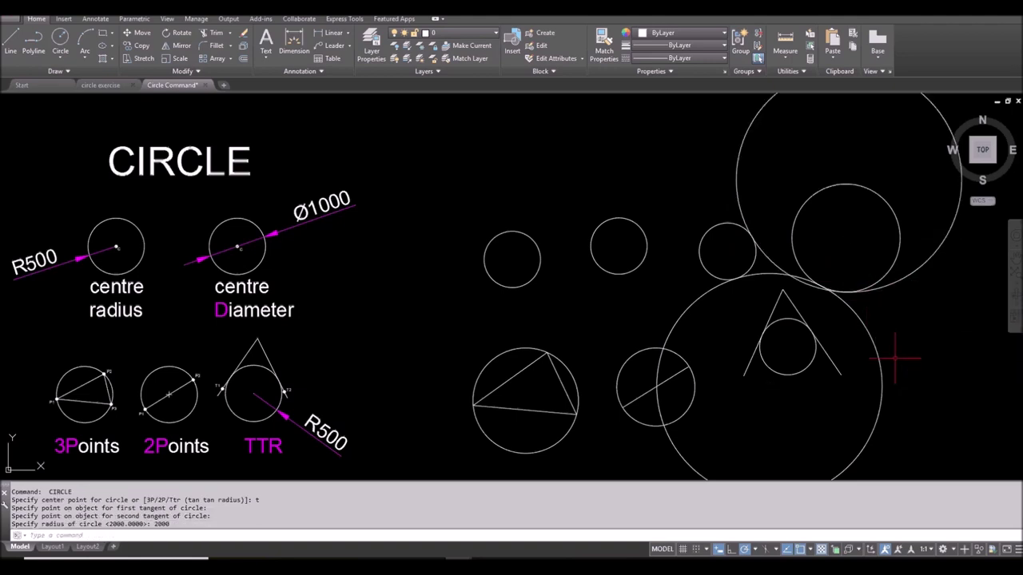
scroll(860, 256, down, 5)
scroll(683, 275, up, 8)
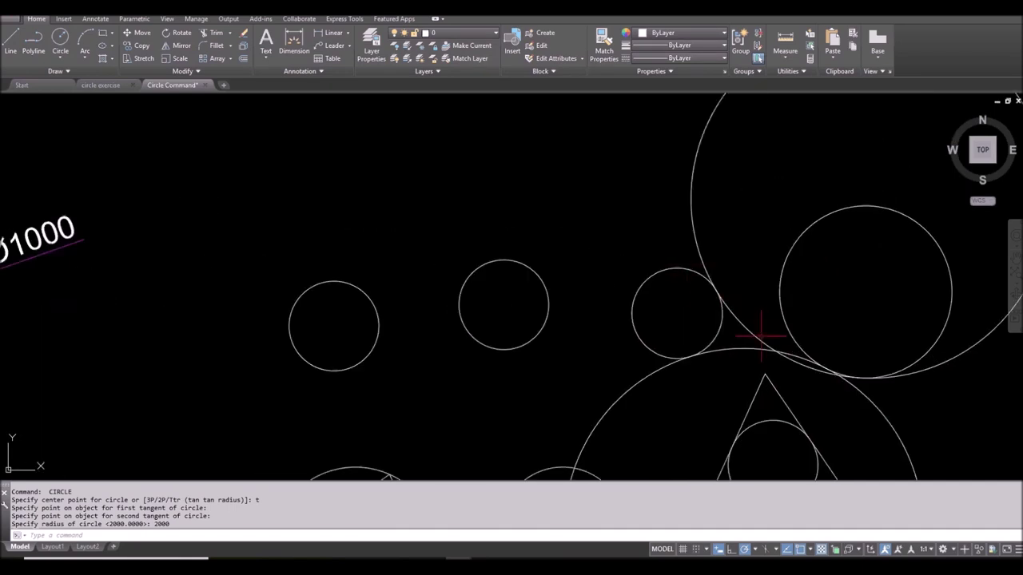
scroll(759, 342, down, 2)
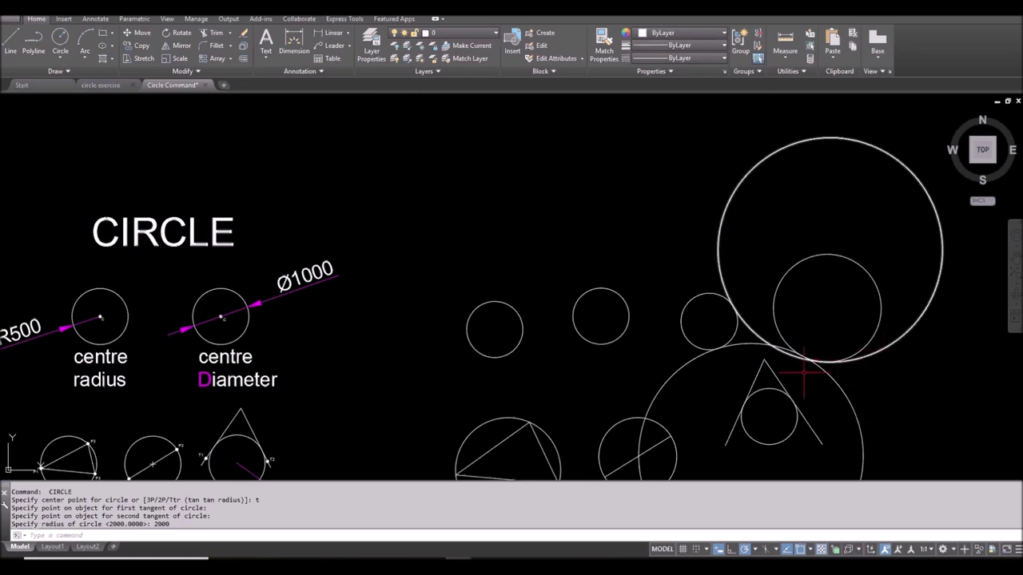
scroll(791, 344, down, 3)
scroll(785, 340, up, 1)
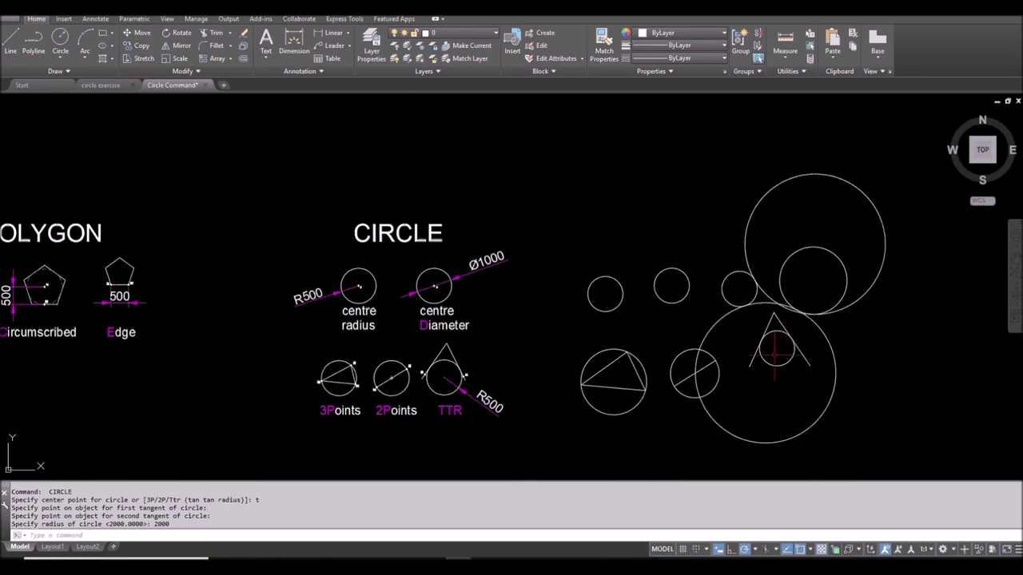
key(Escape)
click(989, 449)
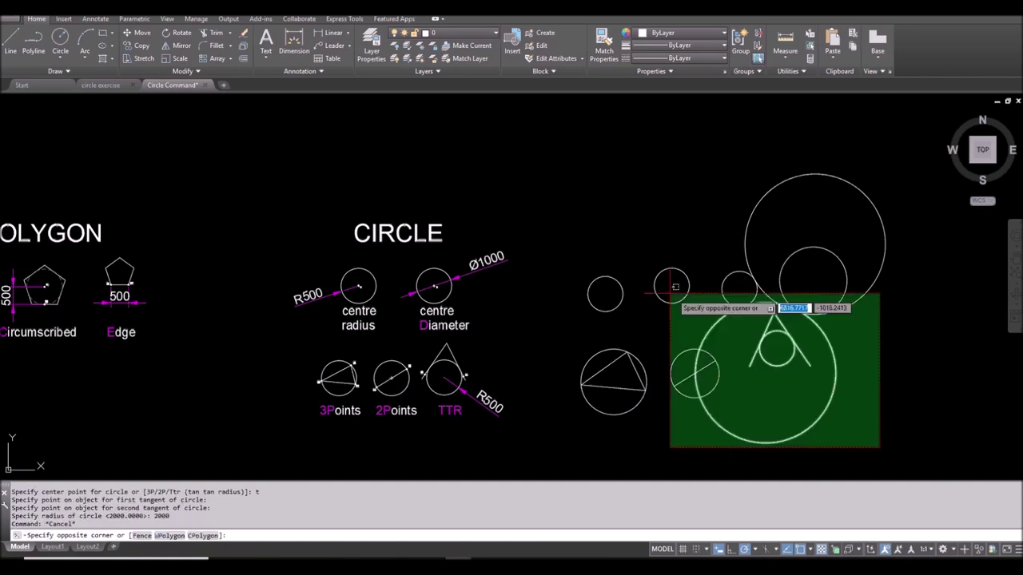
- Erase the selected practice circles and triangles (15 objects)
click(603, 236)
text(e)
key(Return)
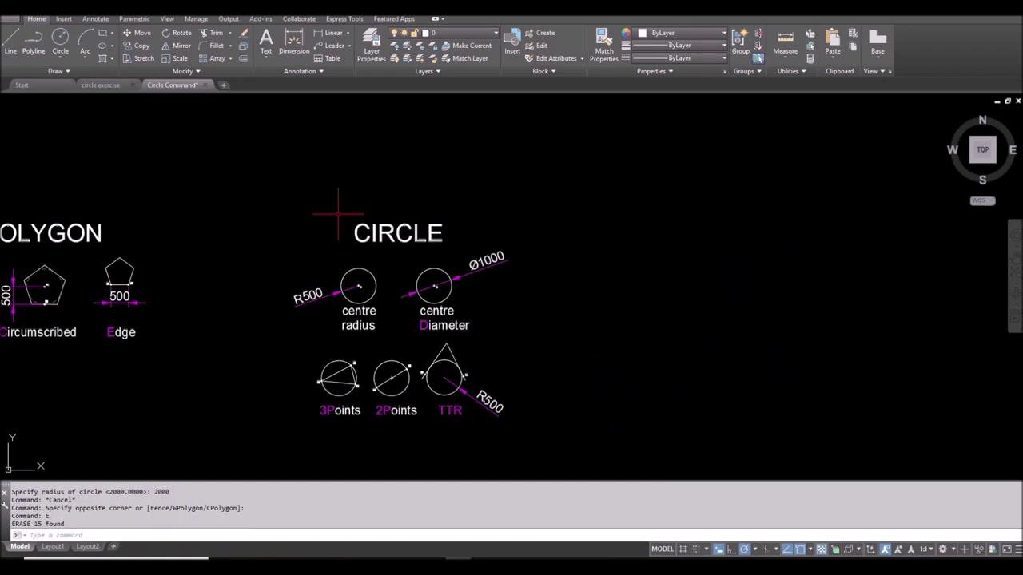
- Draw a Center, Diameter circle of diameter 4000 right of the examples
click(60, 59)
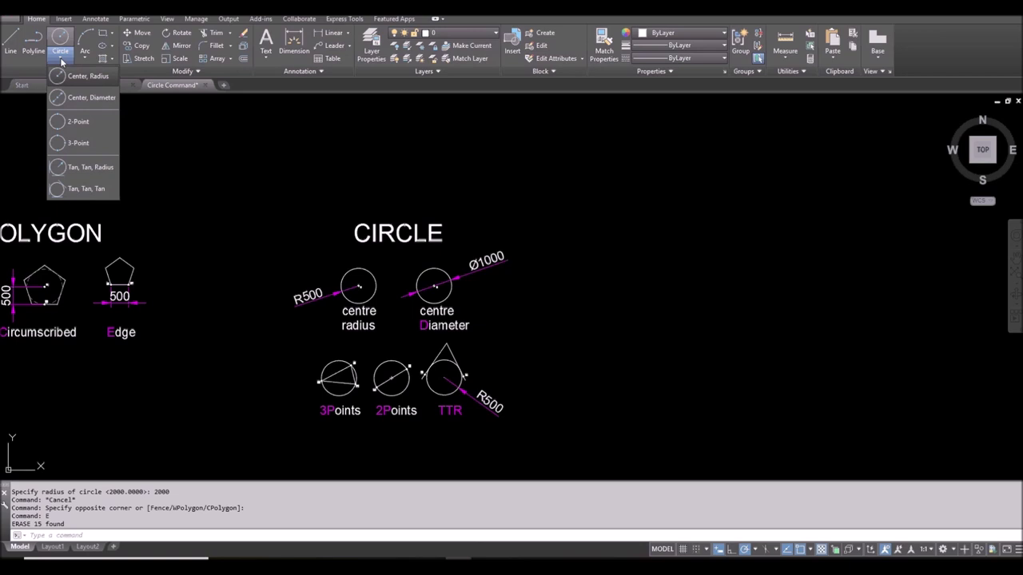
click(86, 98)
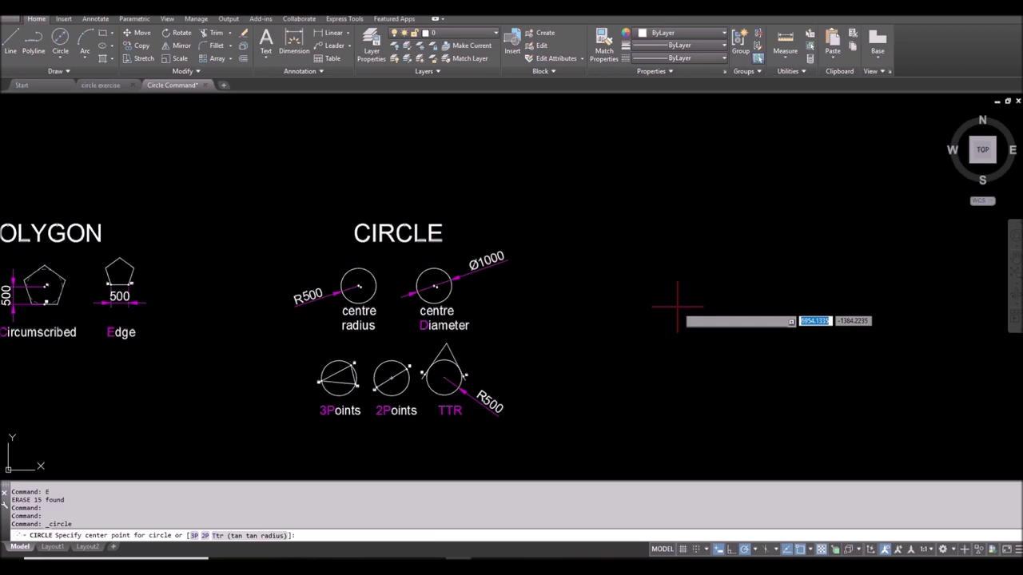
click(671, 301)
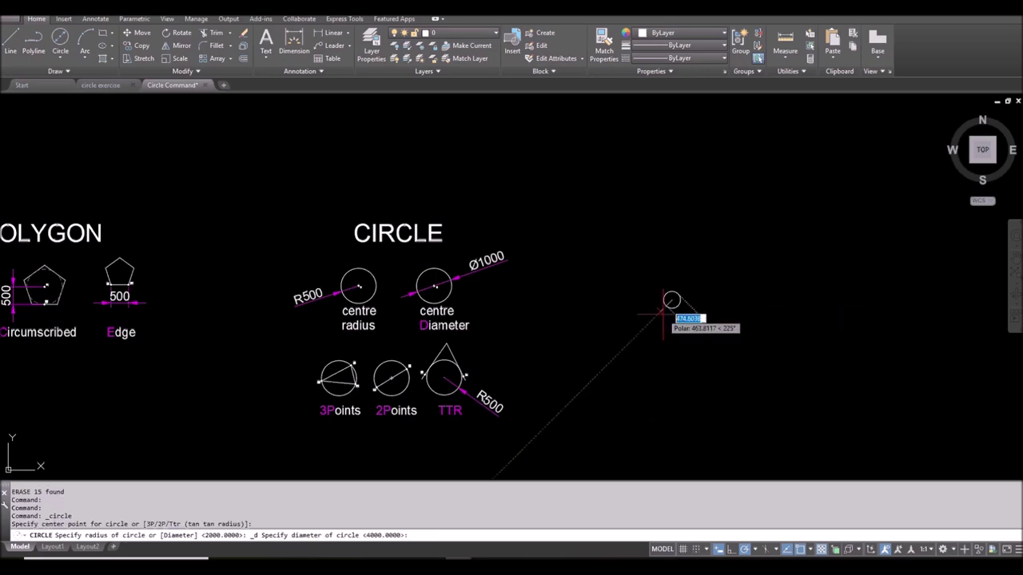
key(Down)
key(Return)
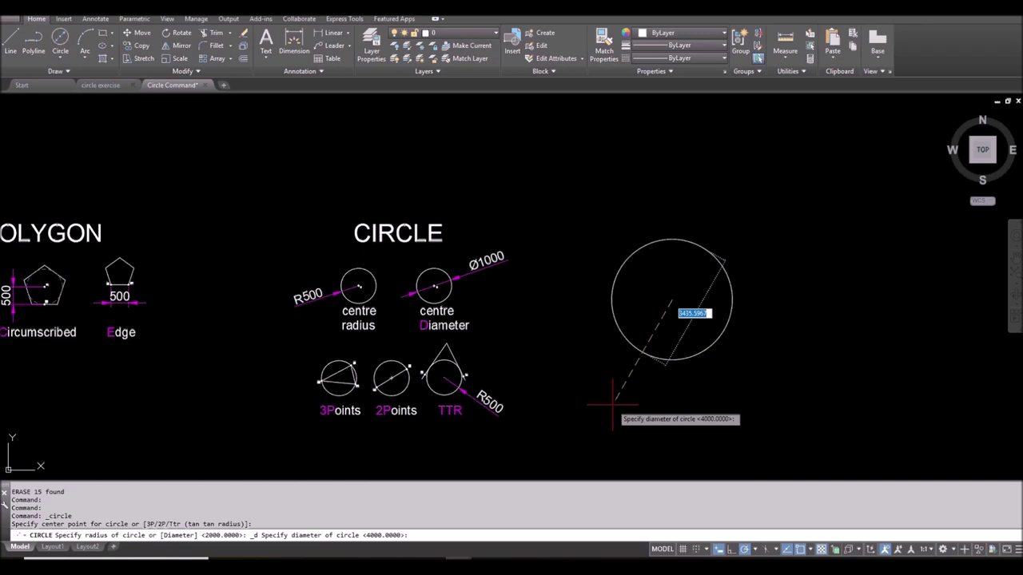
key(Return)
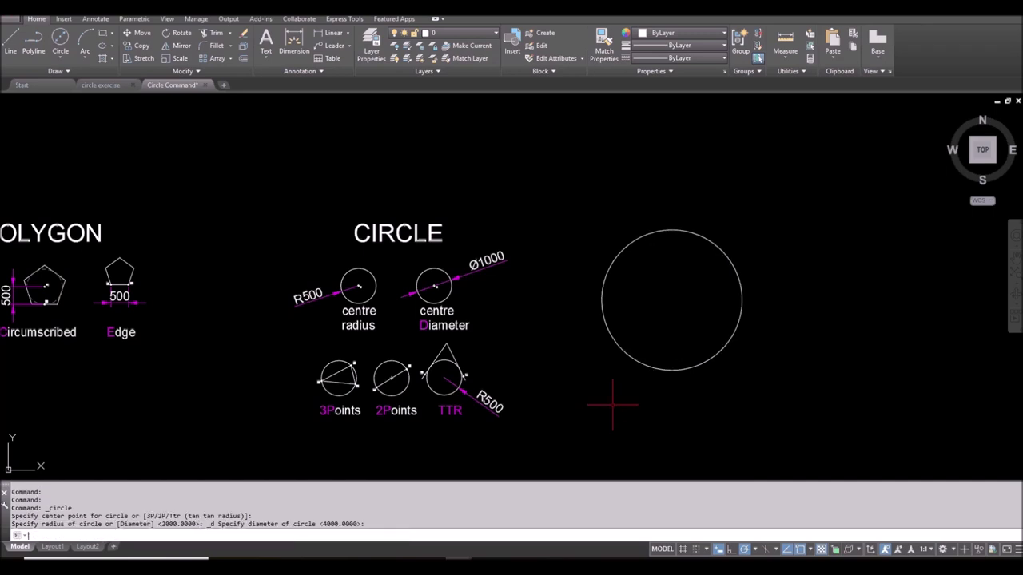
click(60, 58)
- Start a three-point circle, then cancel it
click(58, 57)
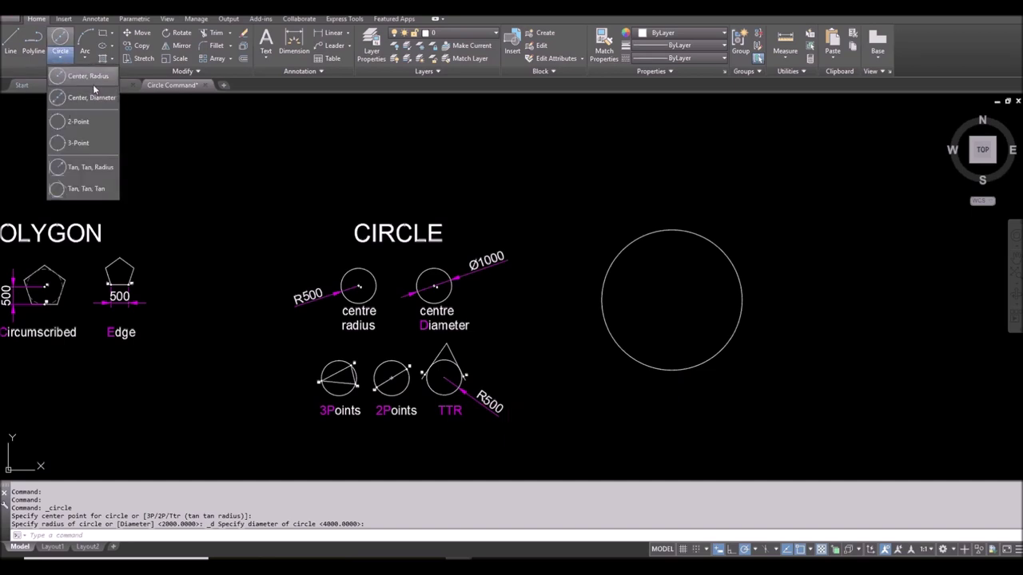
click(88, 144)
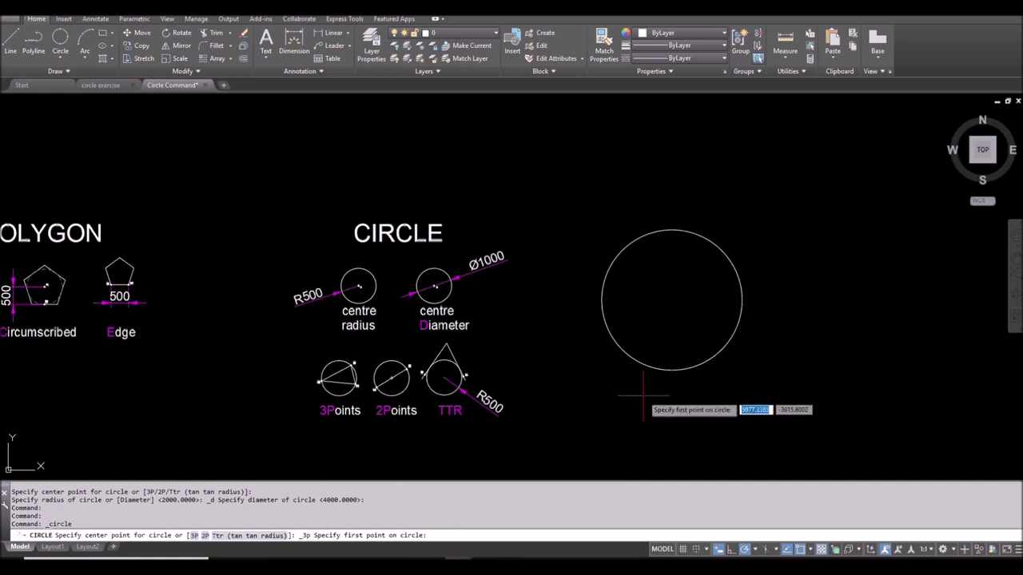
key(Escape)
- Erase the large practice circle with E and switch to the circle exercise drawing
click(694, 403)
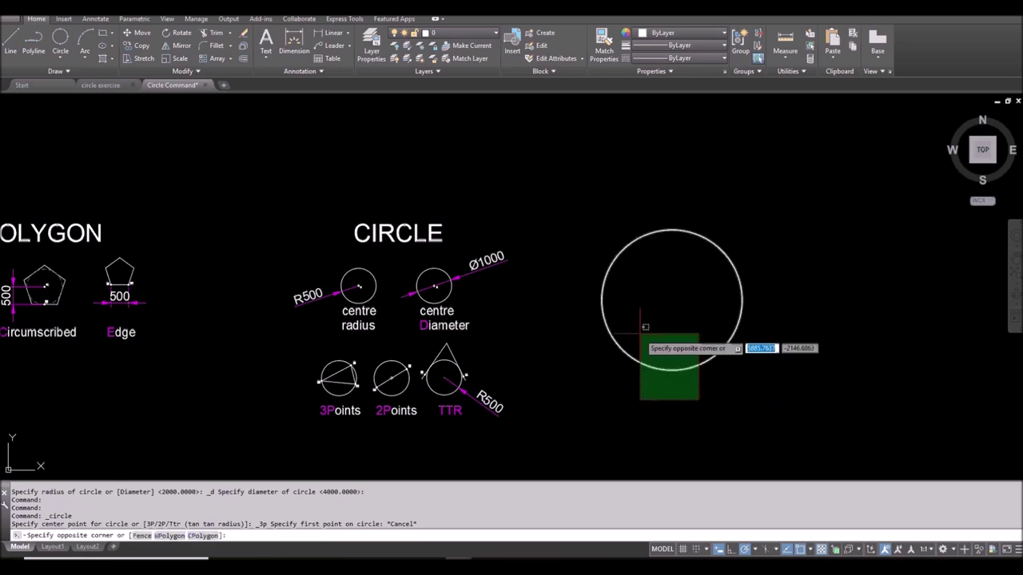
click(639, 331)
text(e)
key(Return)
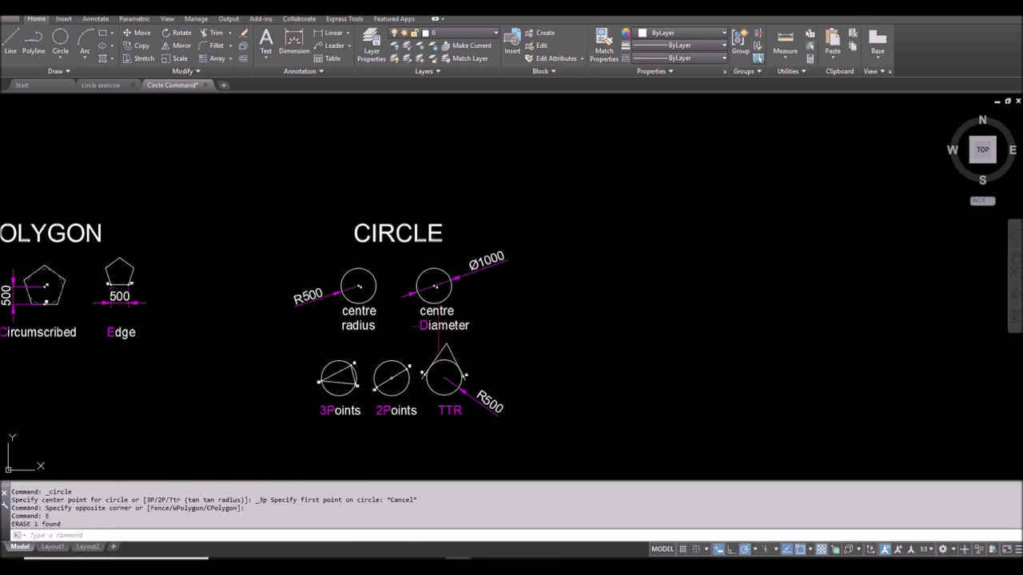
mouse_move(105, 90)
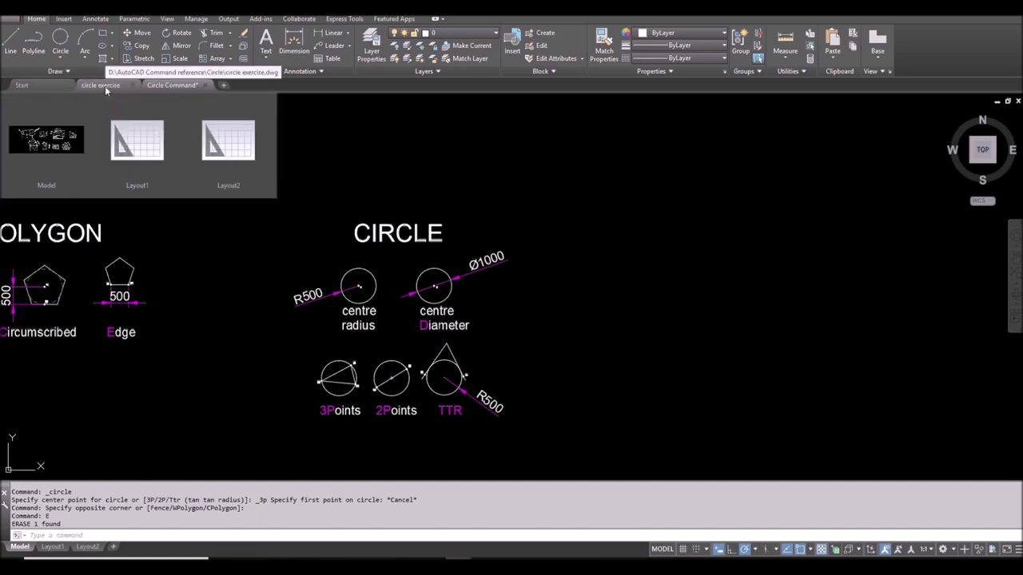
click(104, 86)
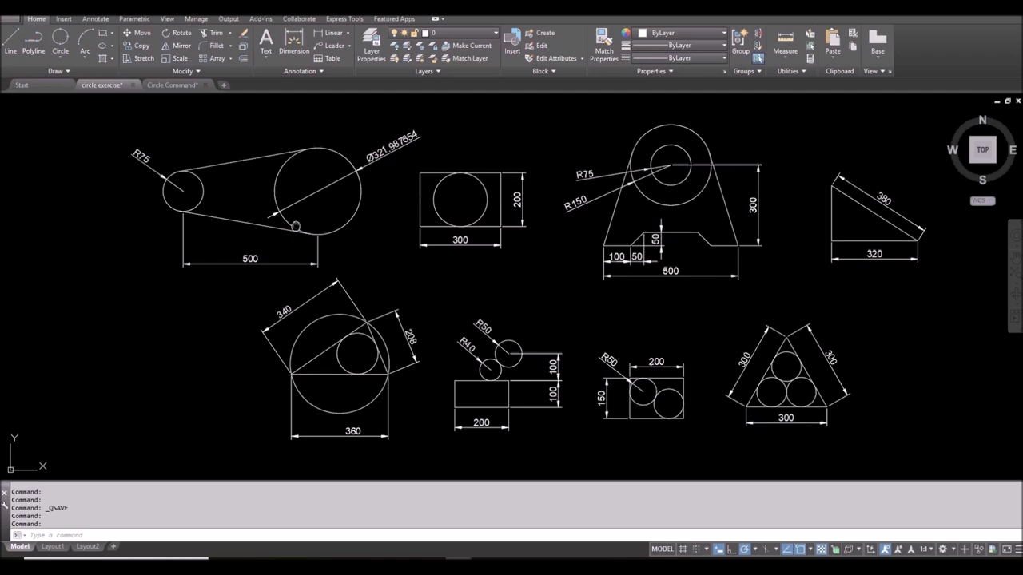
- Isolate the belt figure's 7 objects: R75 circle, Ø321.987654 circle and 500 dimension
middle_drag(250, 189, 306, 218)
click(442, 301)
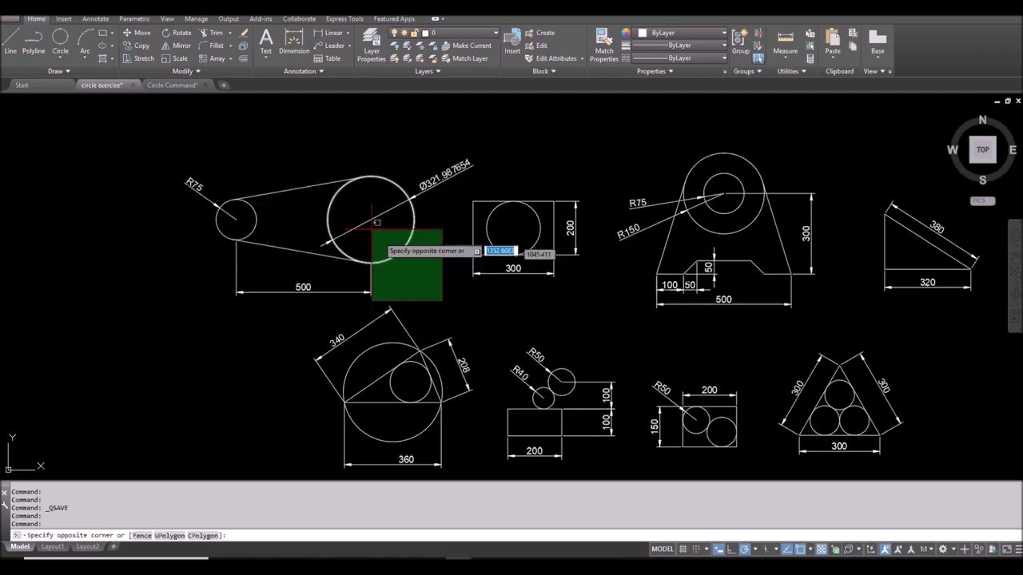
click(247, 169)
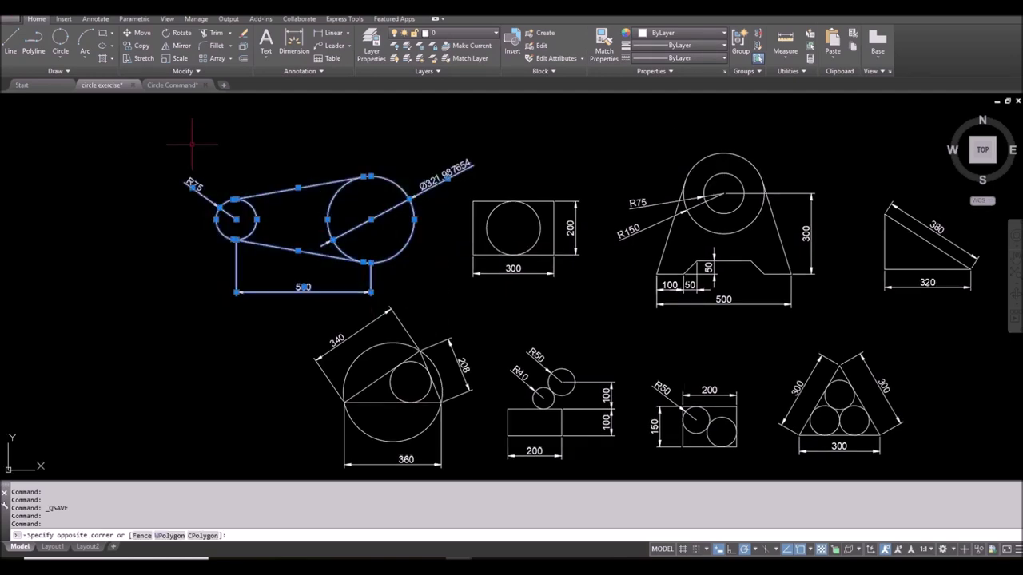
right_click(242, 141)
mouse_move(276, 192)
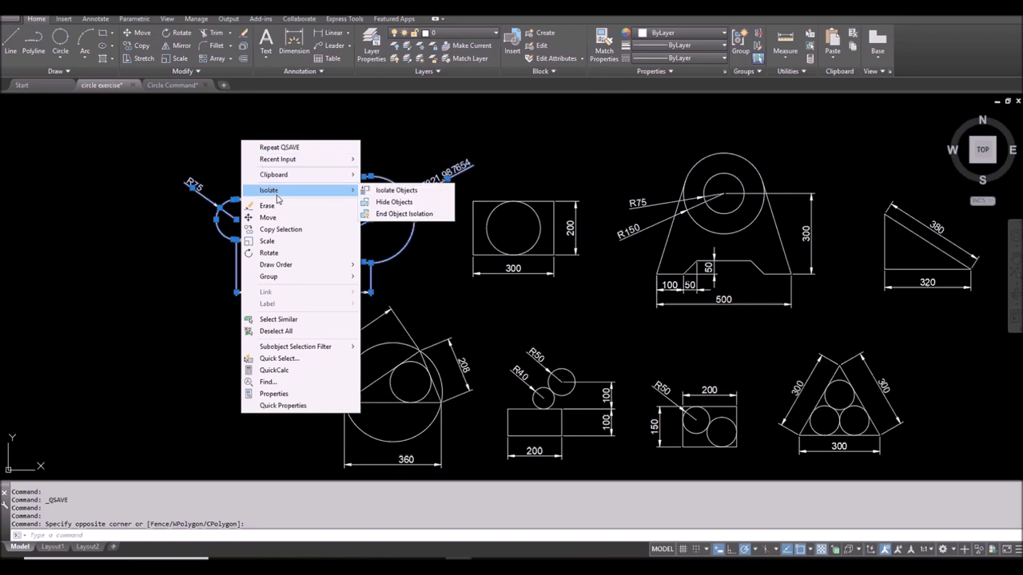
click(384, 191)
mouse_move(337, 222)
middle_down()
mouse_move(385, 299)
mouse_move(274, 201)
mouse_move(213, 205)
middle_up()
scroll(360, 301, up, 2)
scroll(274, 200, down, 2)
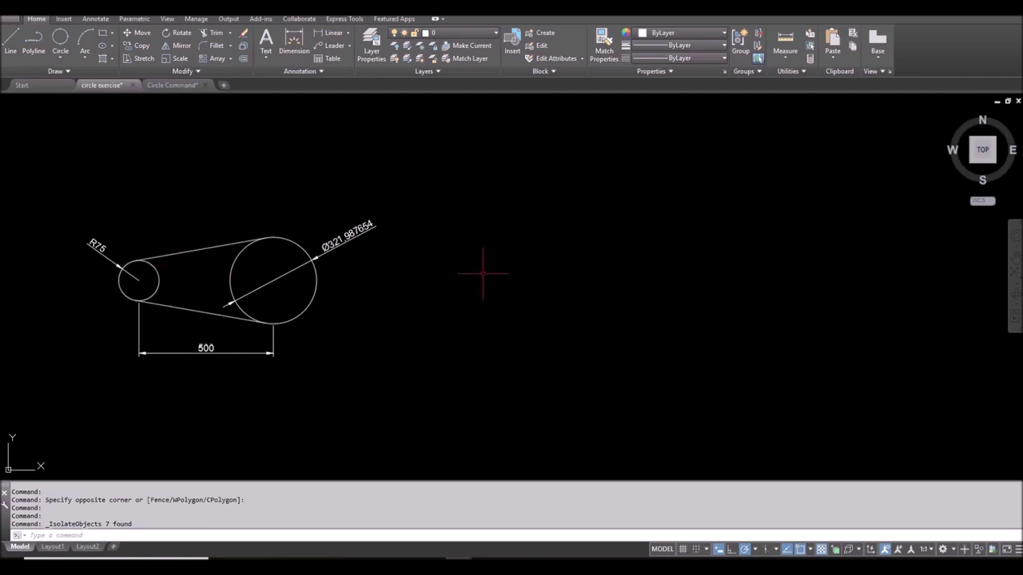
- Draw a radius 75 circle to the right of the isolated belt figure
text(c)
key(Return)
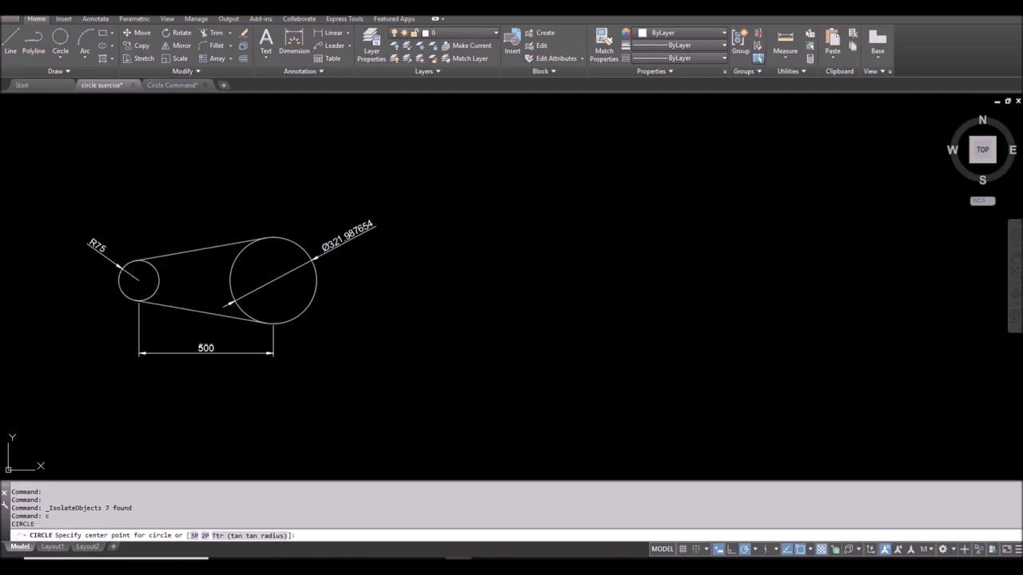
key(Return)
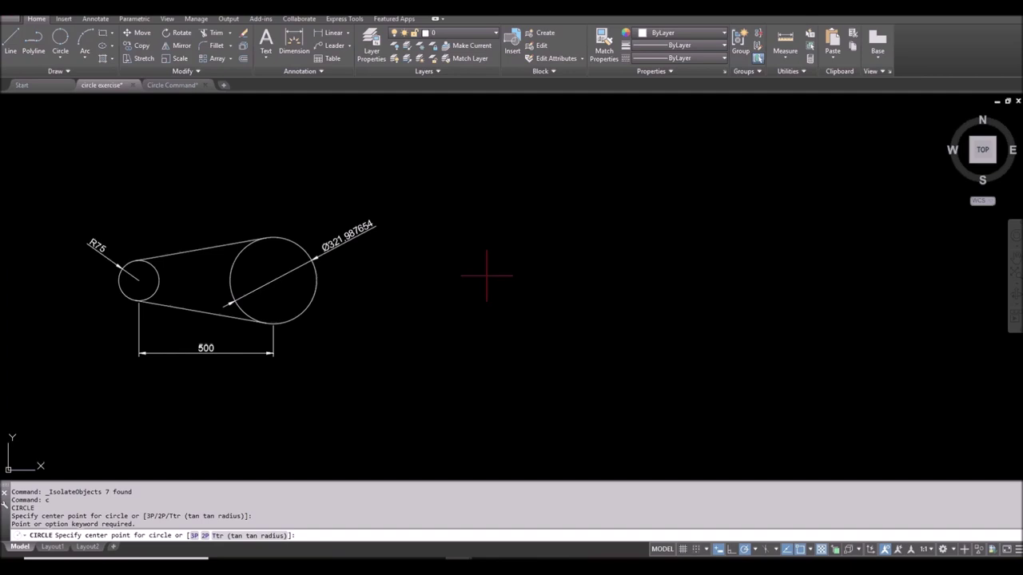
key(Escape)
key(Escape)
key(Return)
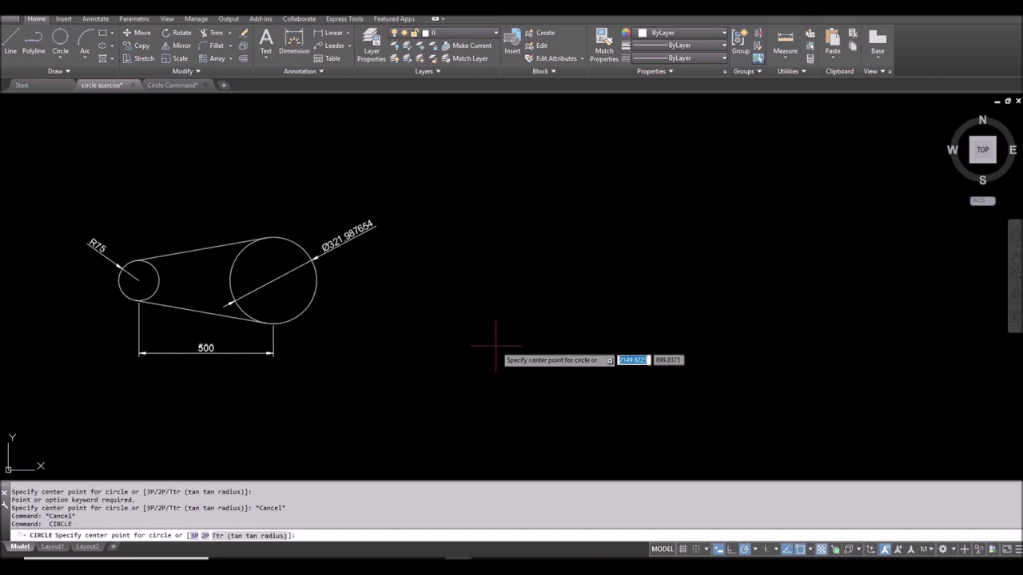
click(494, 288)
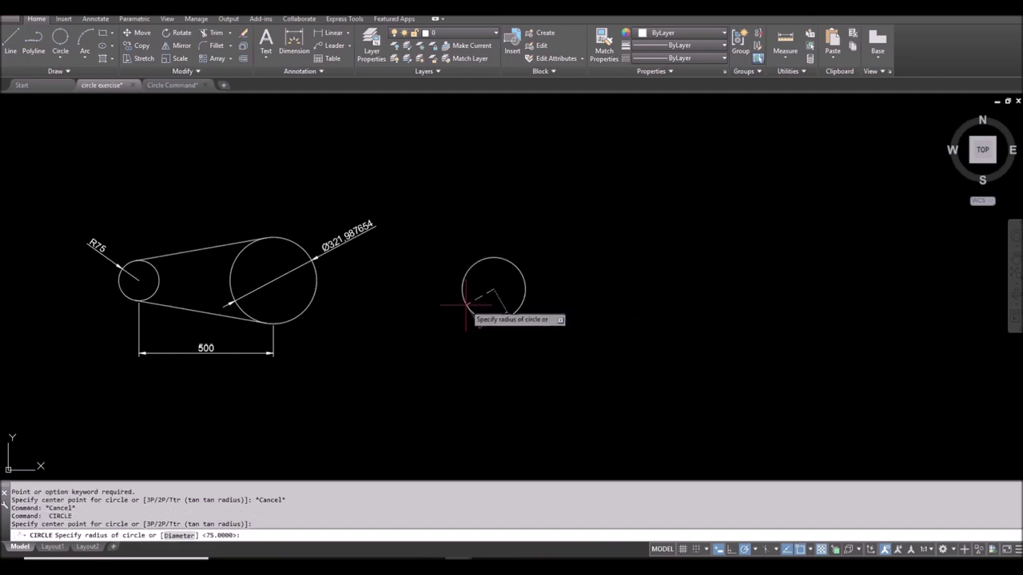
text(75)
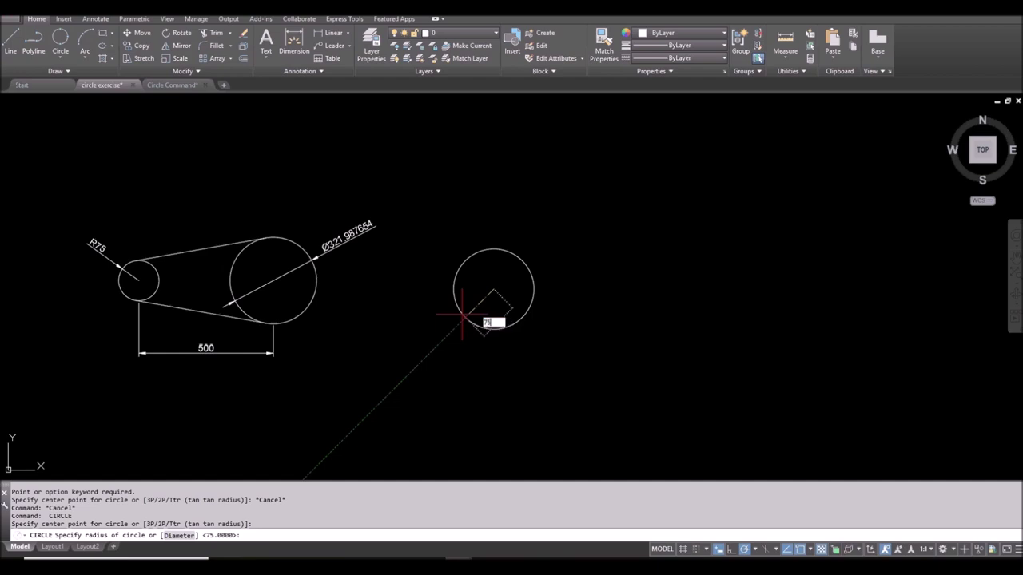
key(Return)
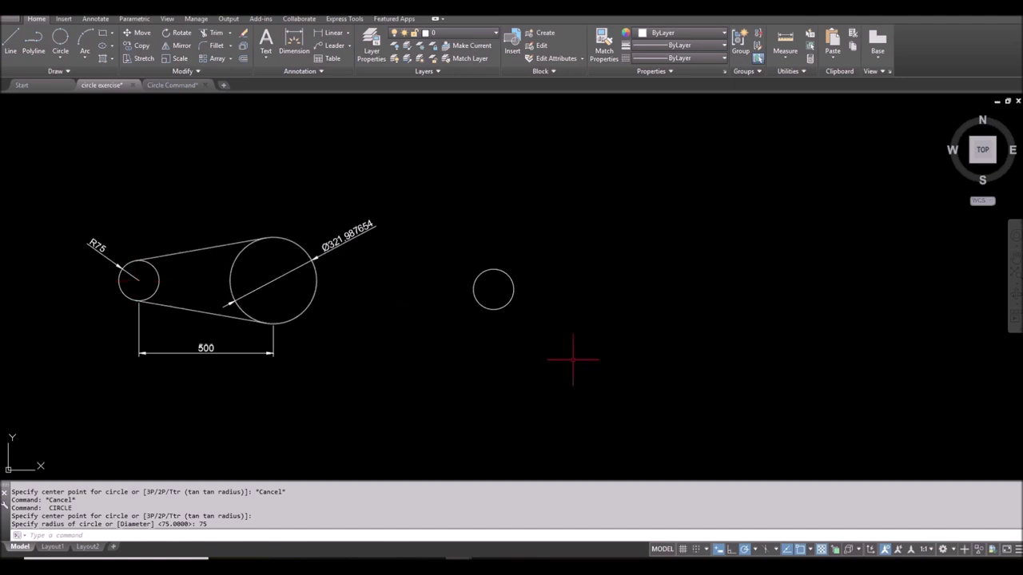
- Start a line at the new circle's centre, then cancel it
text(l)
key(Return)
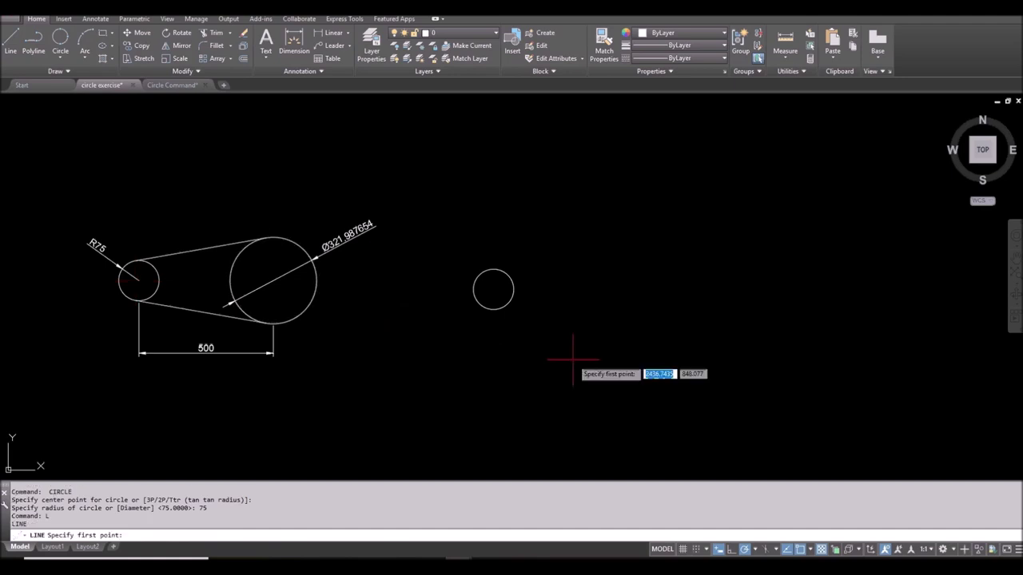
click(493, 289)
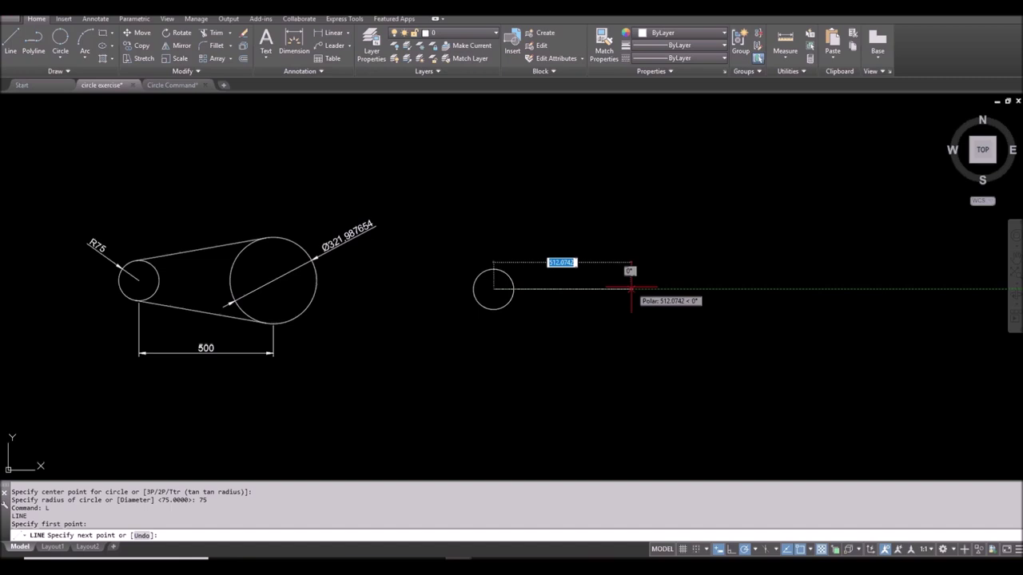
key(Escape)
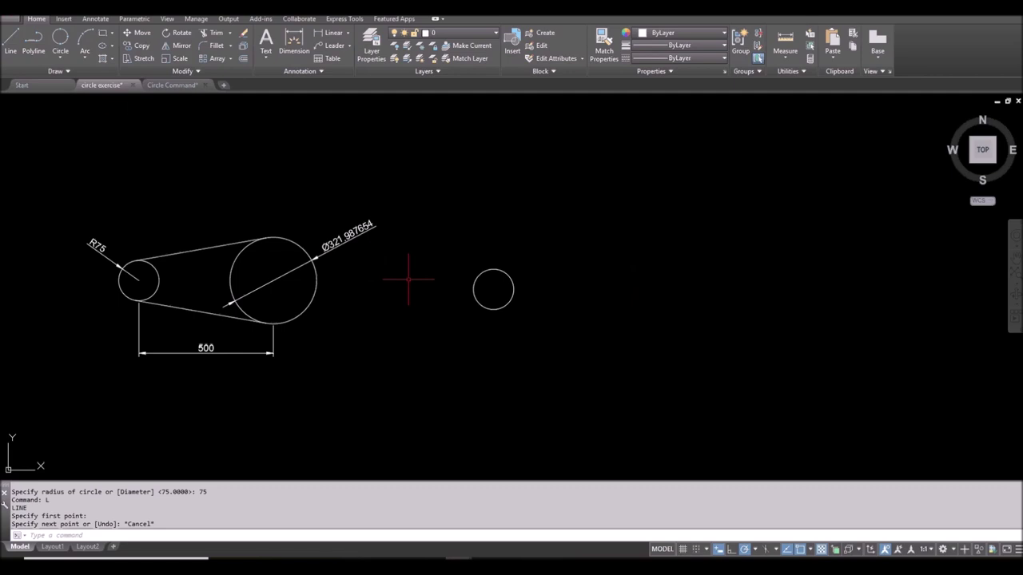
click(67, 60)
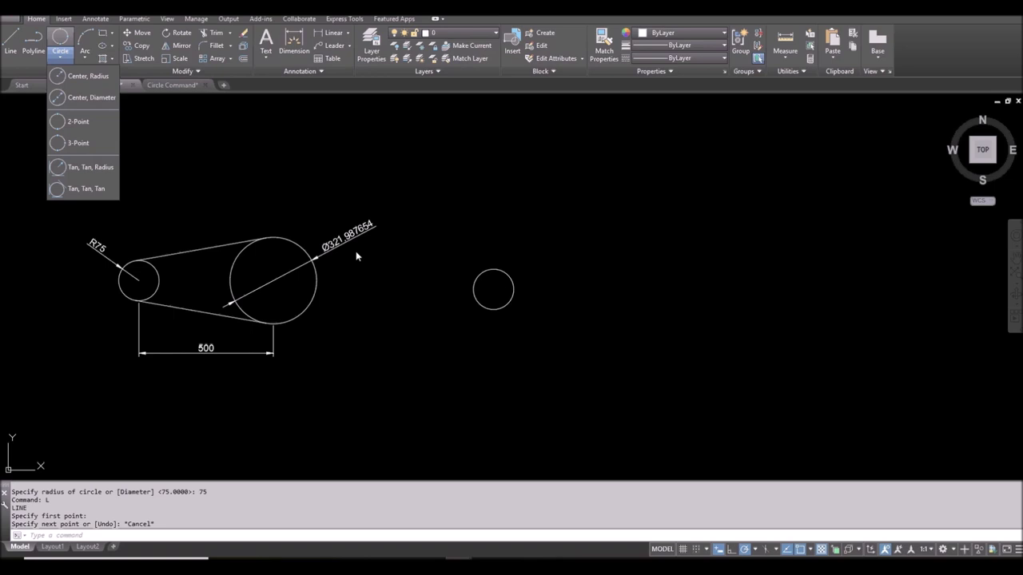
- Draw a Ø321.987654 circle centred 500 units right of the small circle
click(91, 98)
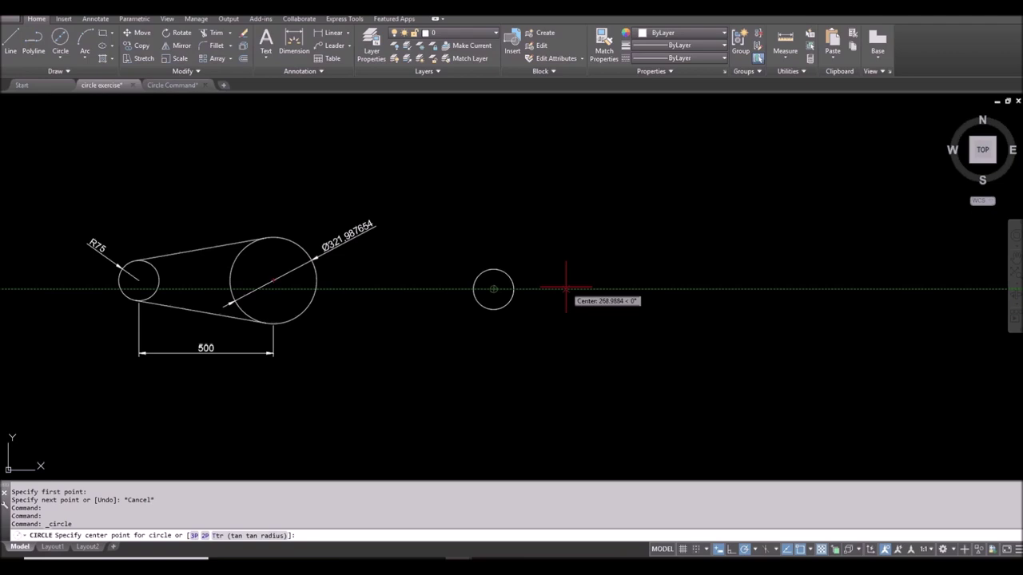
text(500)
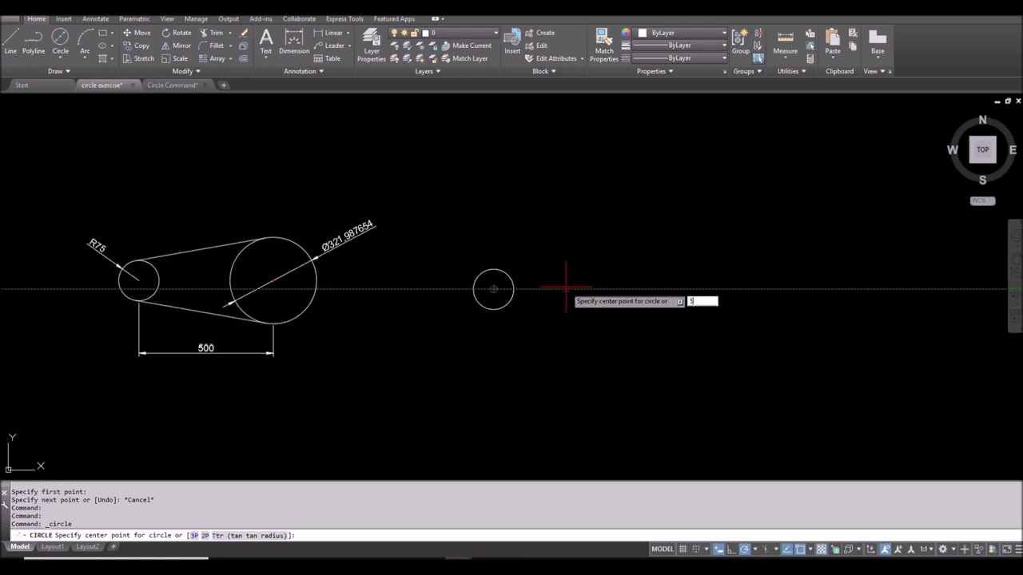
key(Return)
text(d)
key(Return)
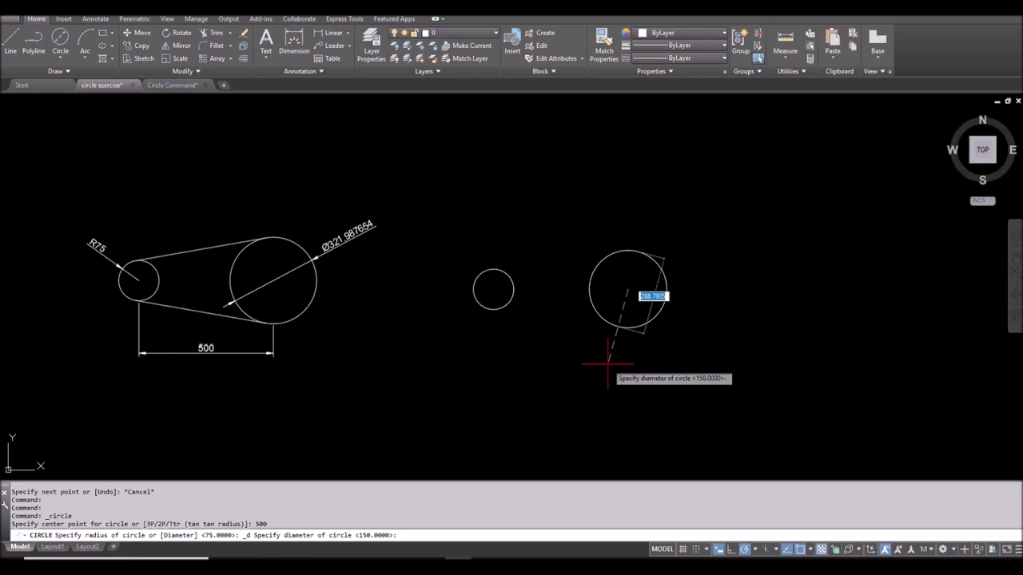
text(321.987654)
key(Return)
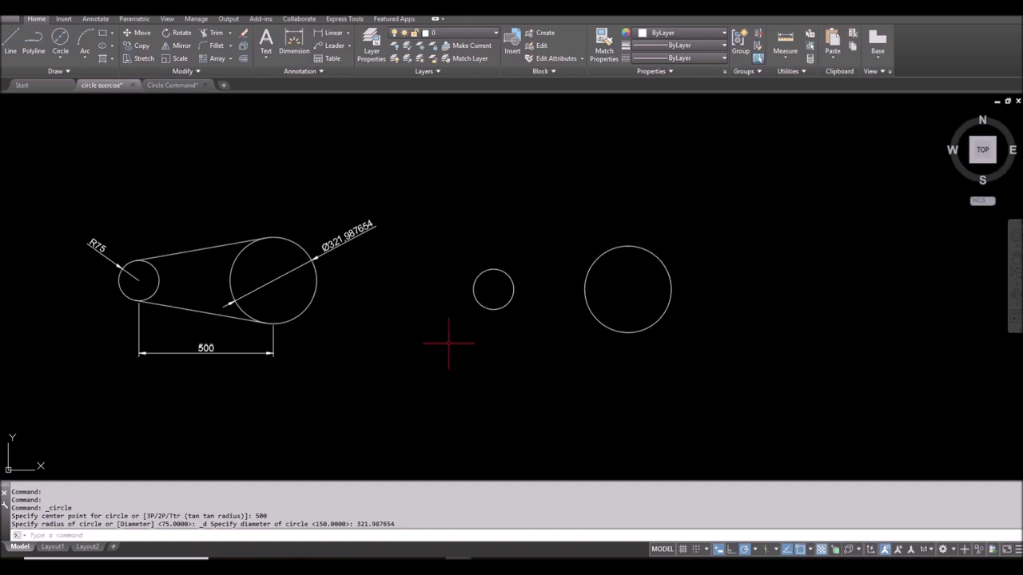
click(10, 48)
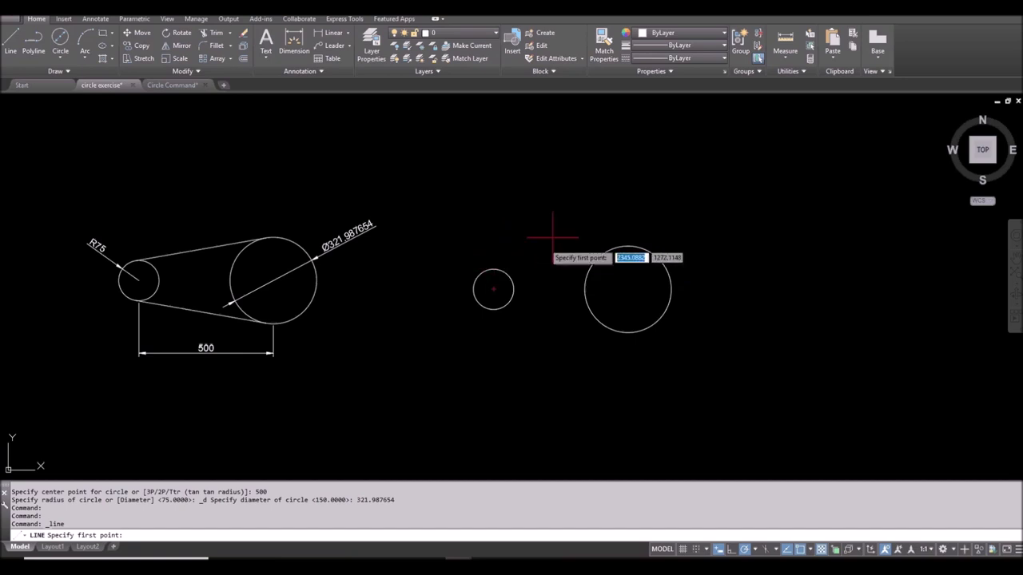
- Toggle Ortho with F8 and view the object snap menu, then dismiss it
key(F8)
shift+right_click(572, 201)
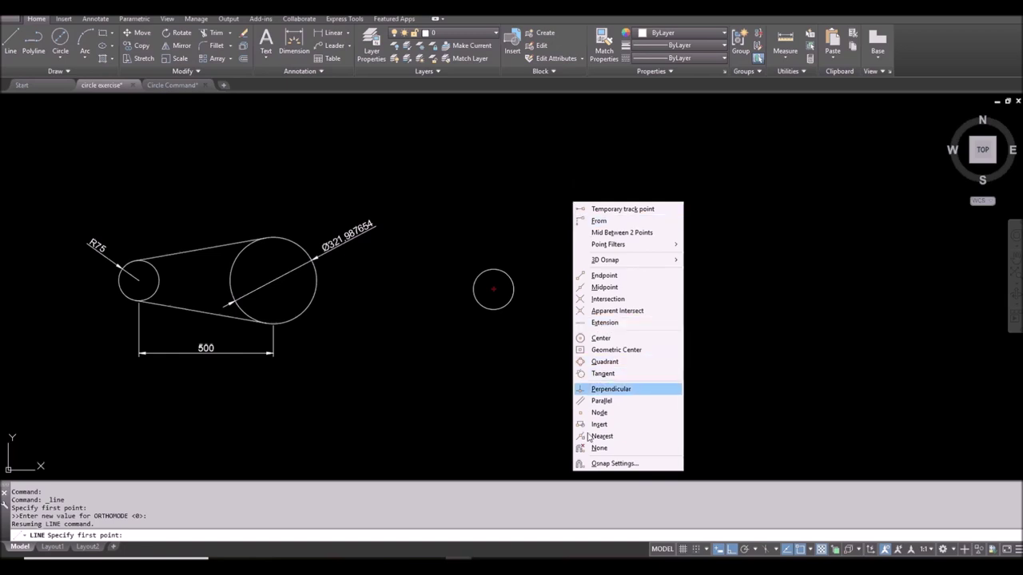
key(Escape)
- Write 'shift+right mouse button' in a new Notepad note
right_click(314, 558)
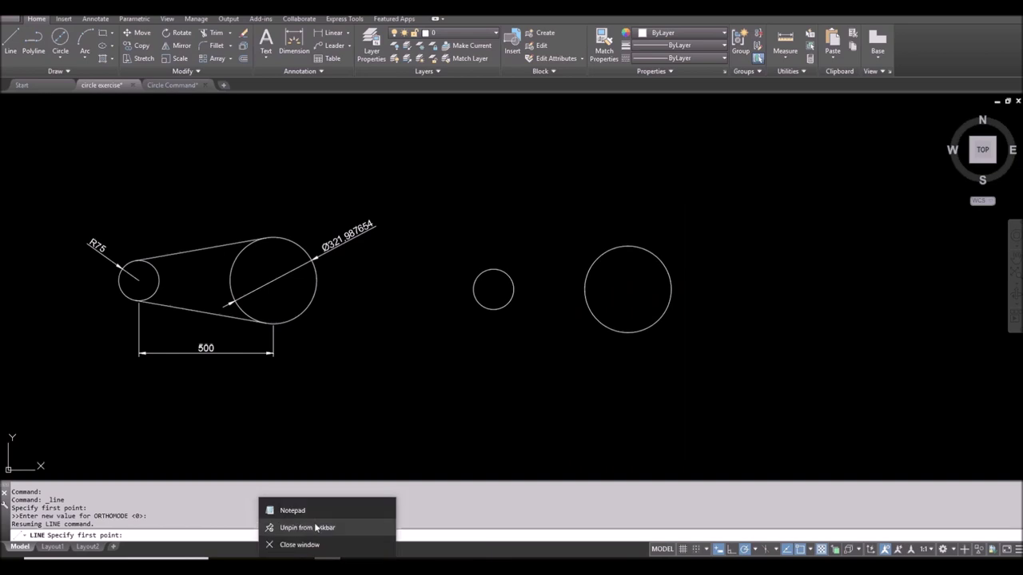
click(314, 522)
text(shitf)
key(BackSpace)
key(BackSpace)
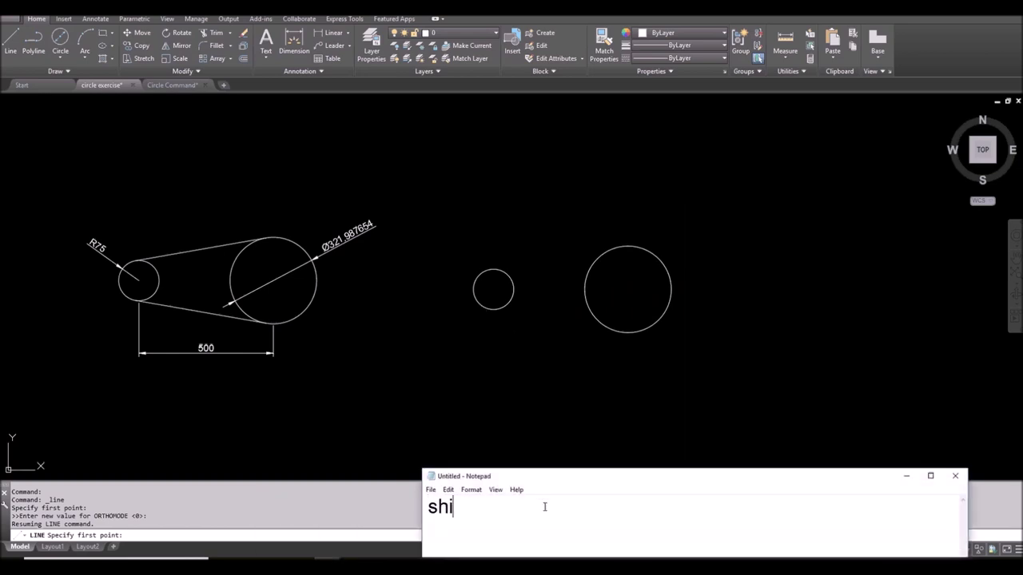
text(ft+right mo)
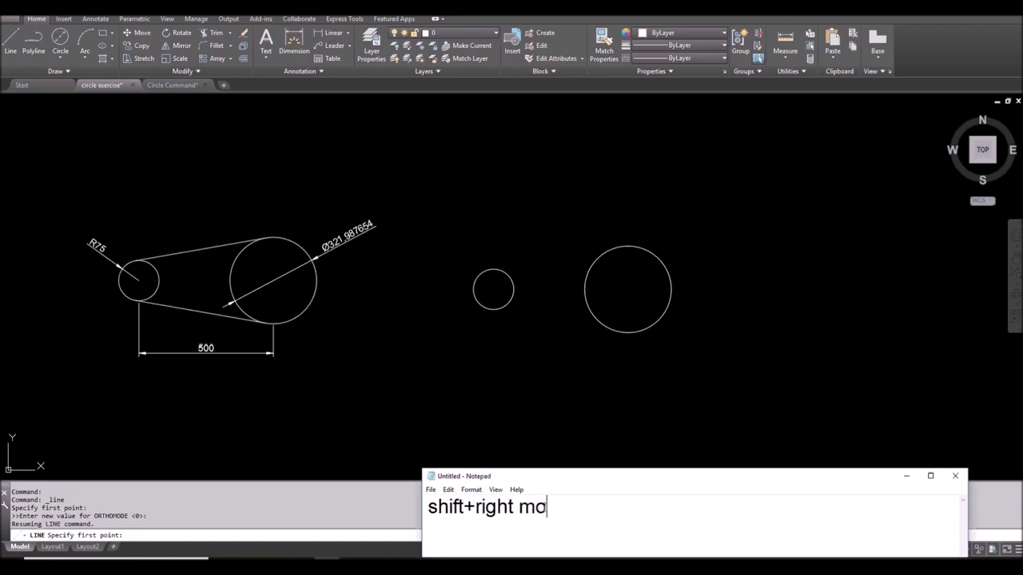
text(use button)
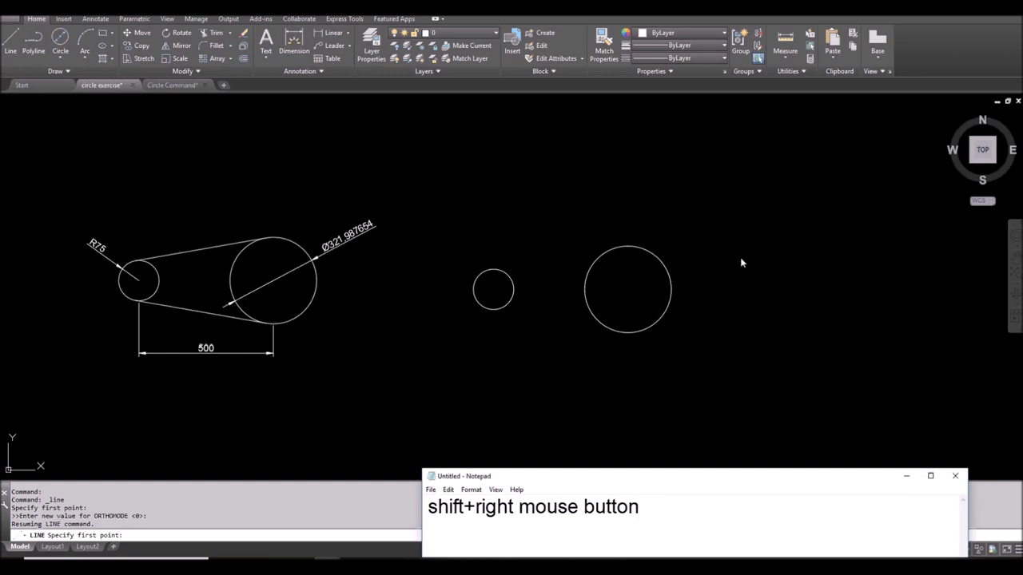
click(890, 115)
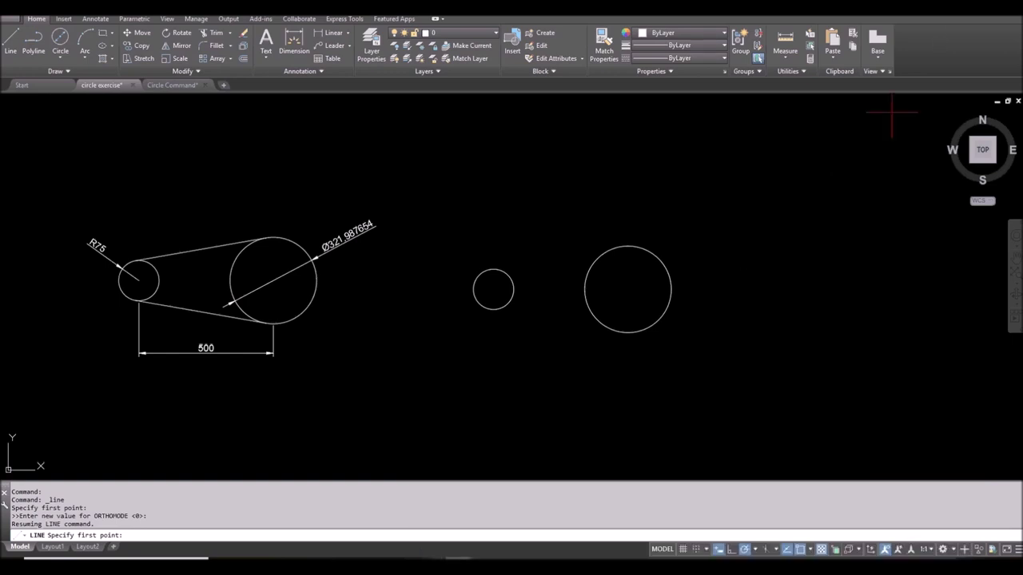
- Draw the upper tangent line from the small circle's top to the large circle's top
shift+right_click(543, 230)
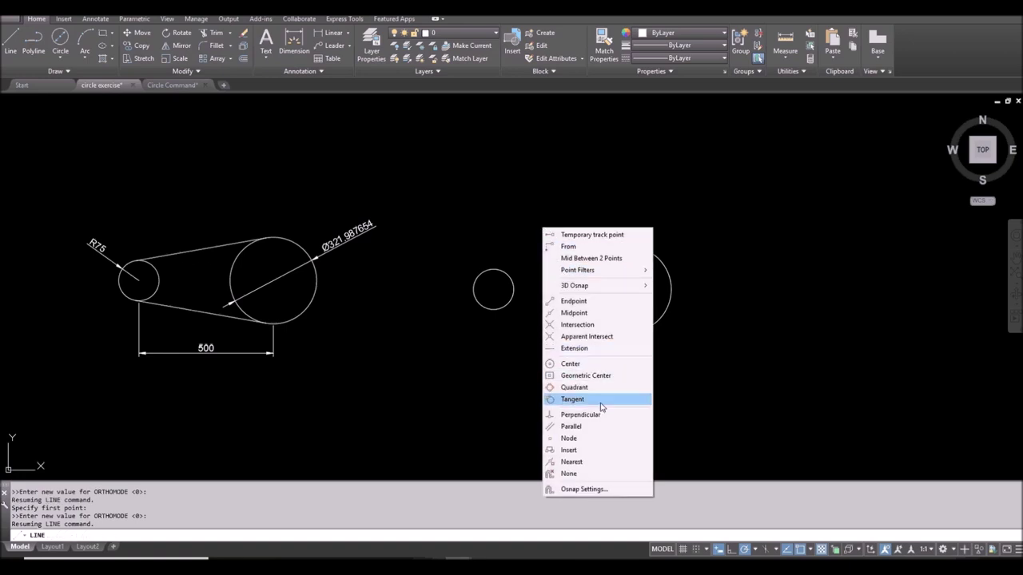
click(572, 399)
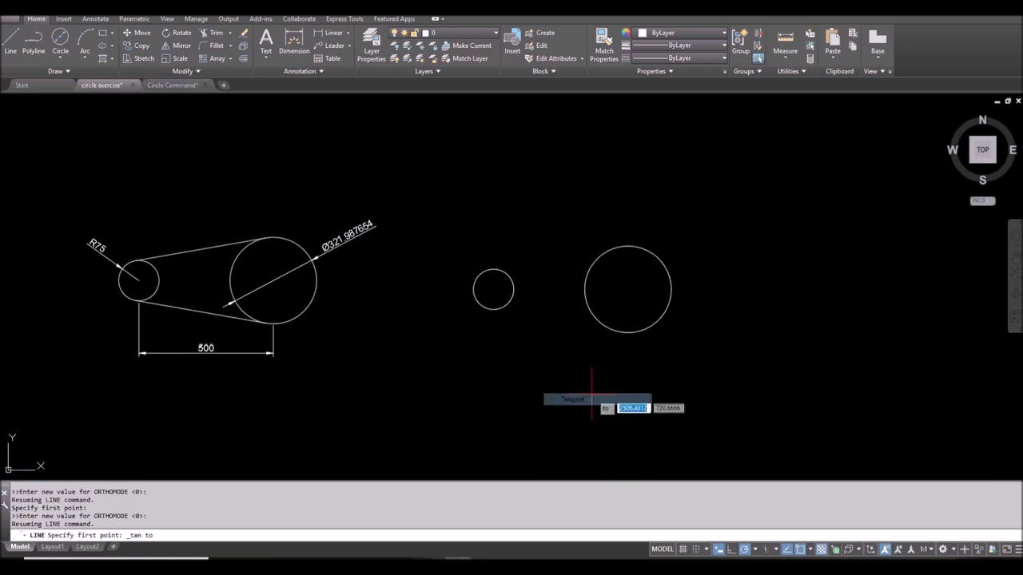
click(496, 269)
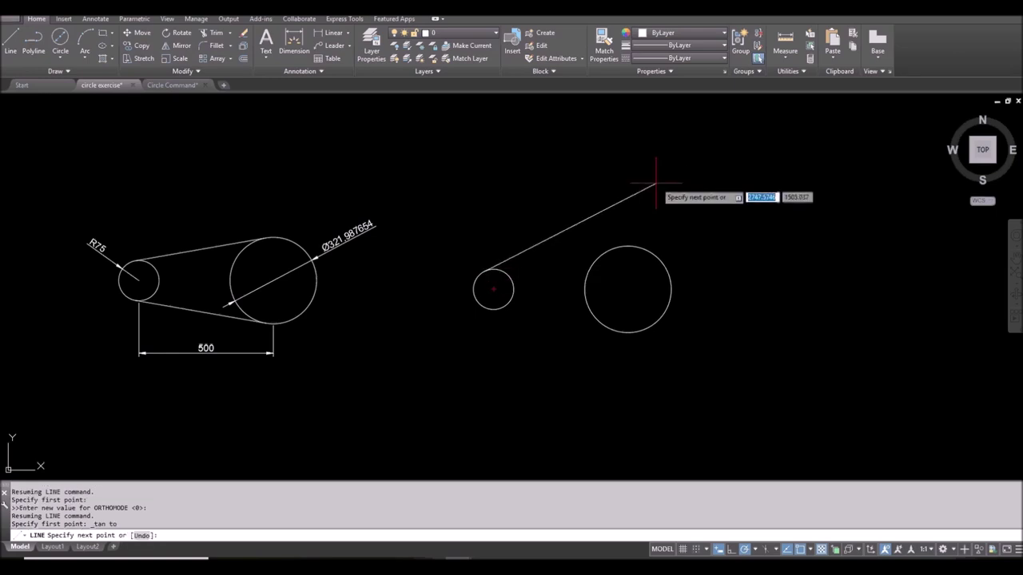
shift+right_click(636, 174)
key(Escape)
shift+right_click(584, 219)
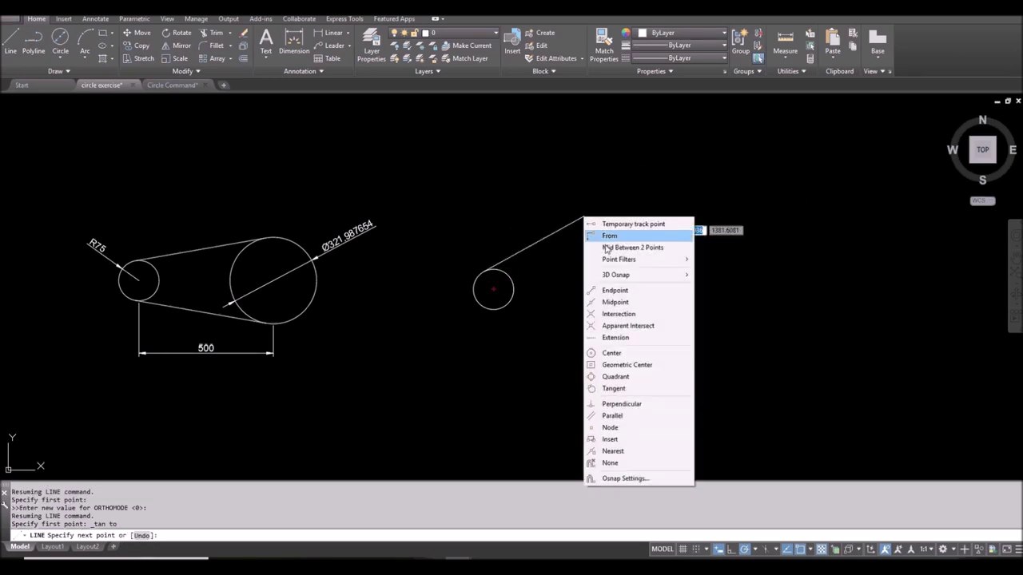
click(640, 388)
click(632, 248)
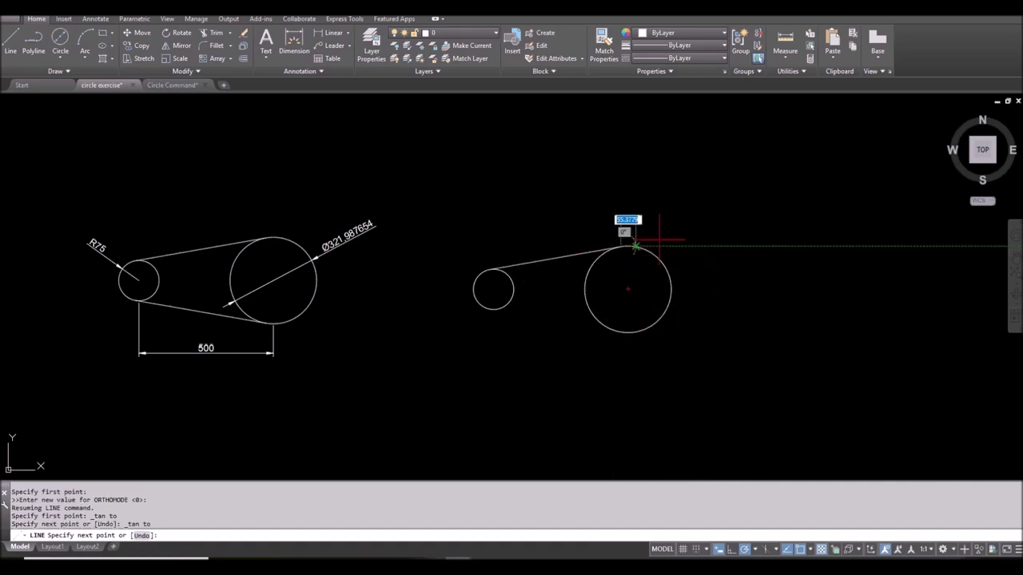
key(Return)
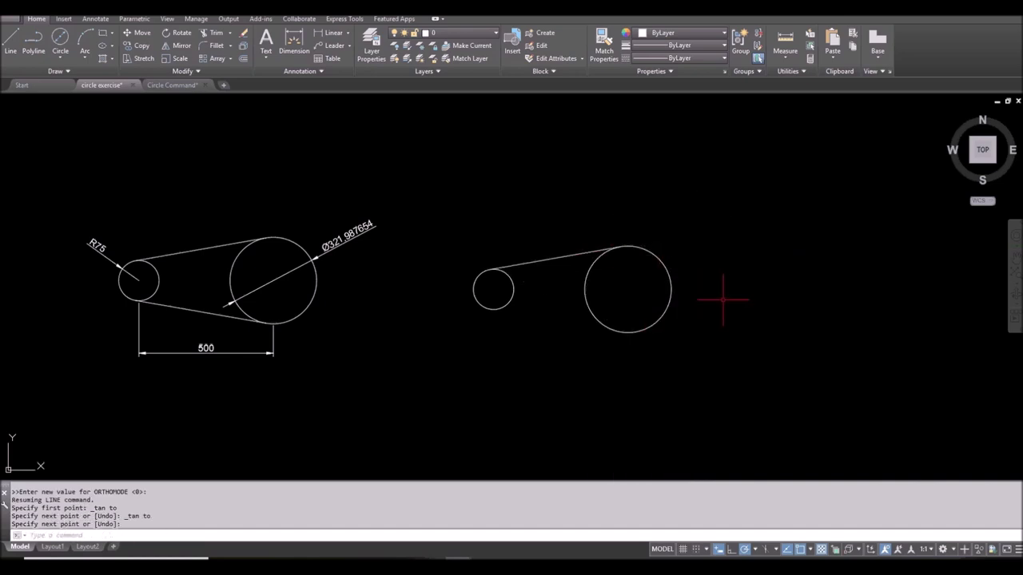
- Draw the lower tangent line joining the bottoms of the small and large circles
key(Return)
key(F8)
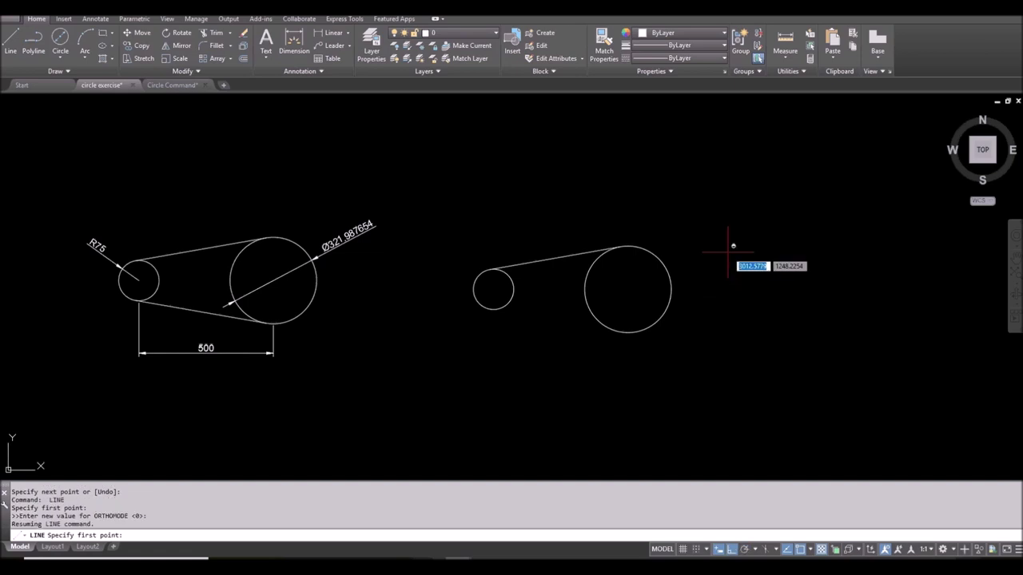
shift+right_click(727, 252)
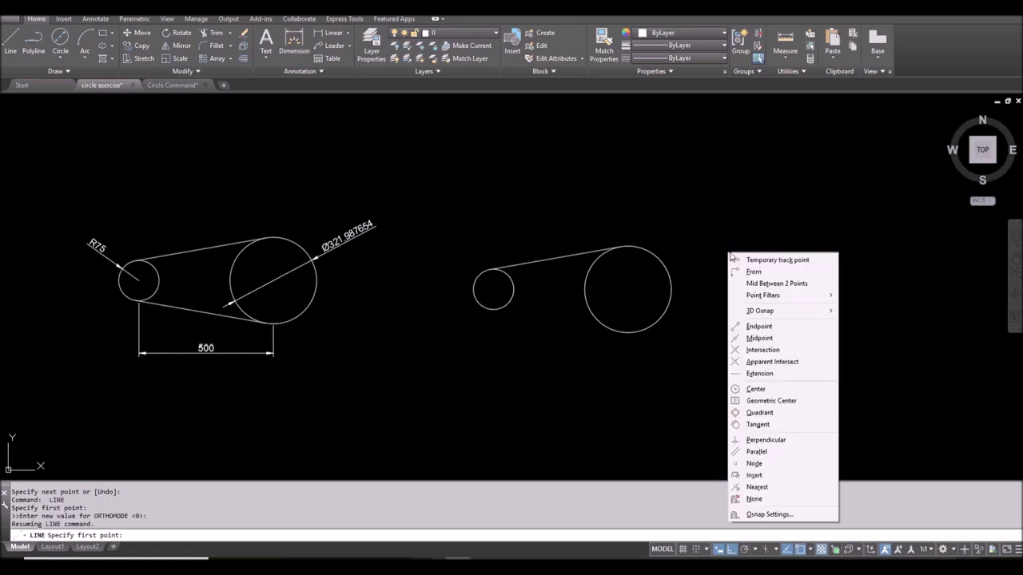
click(779, 426)
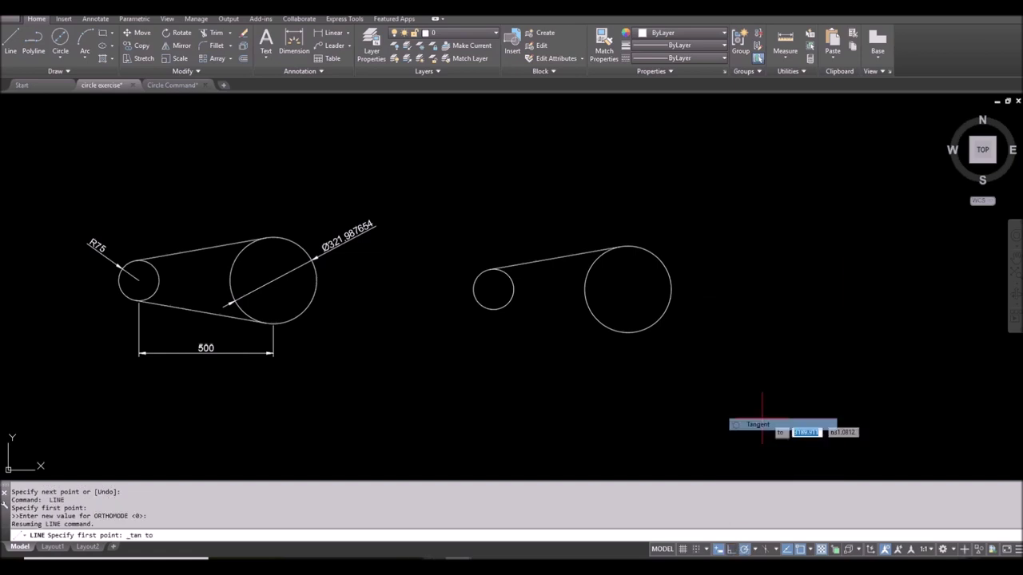
click(496, 310)
shift+right_click(735, 317)
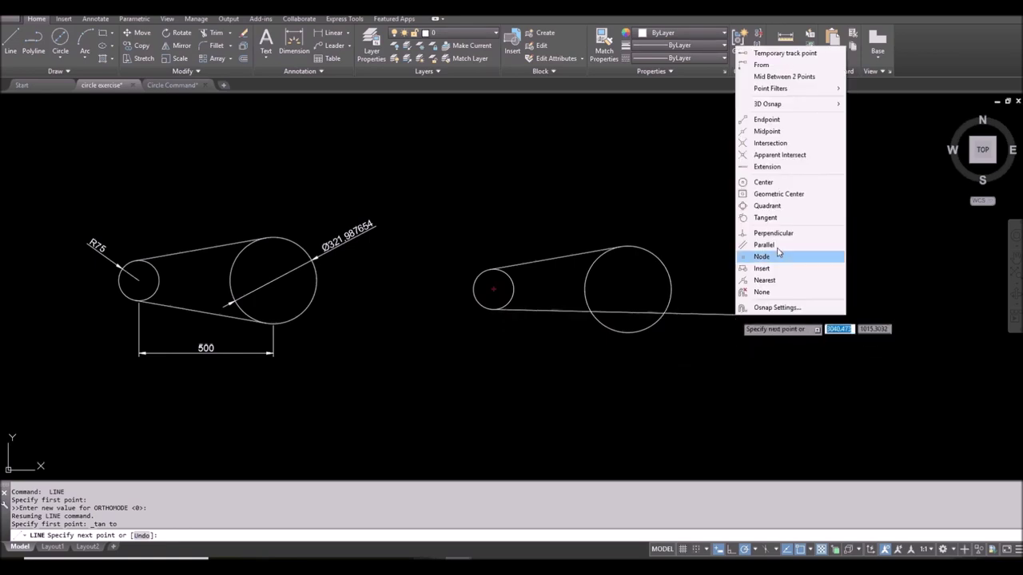
click(765, 217)
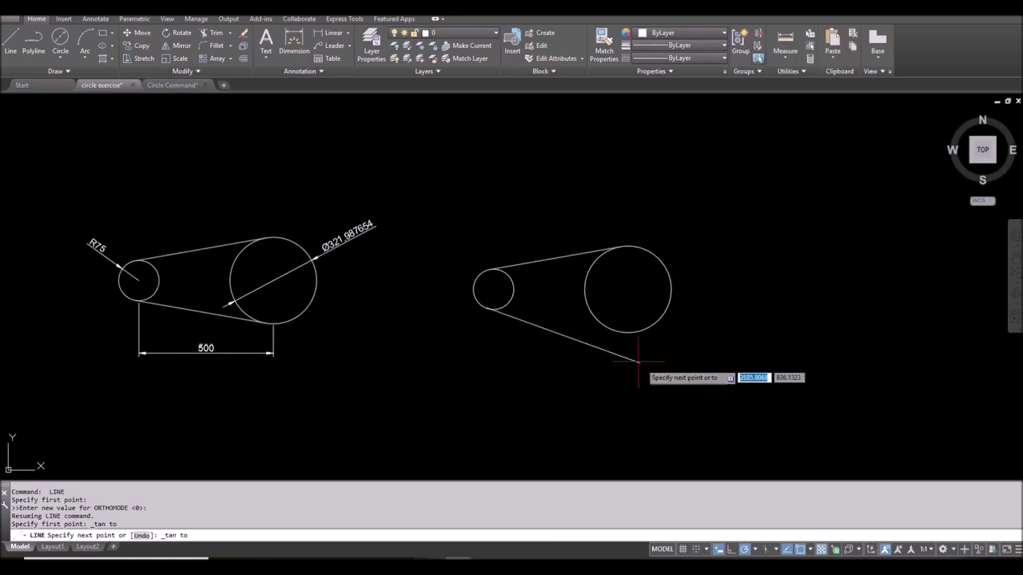
click(619, 342)
key(Return)
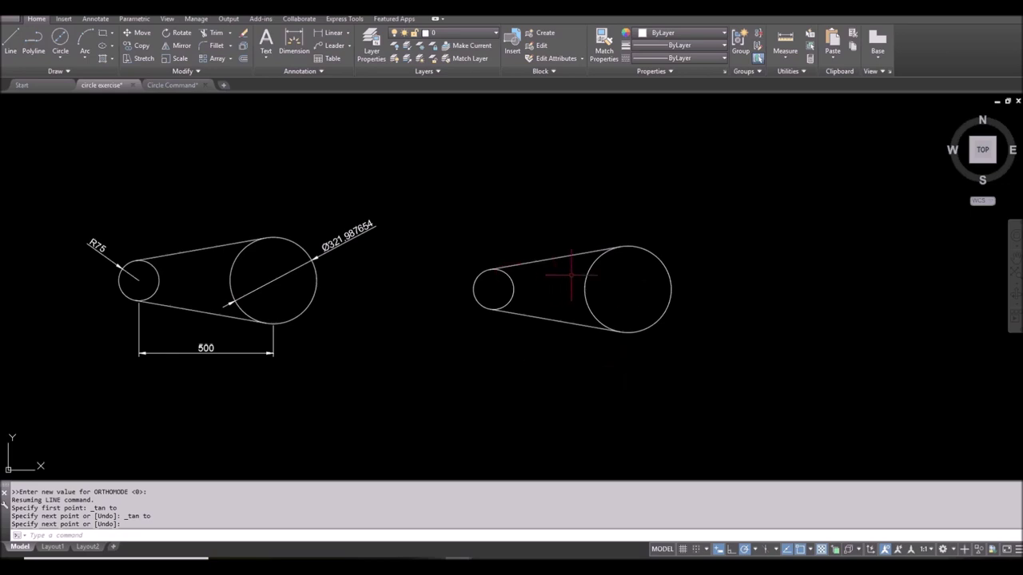
click(657, 362)
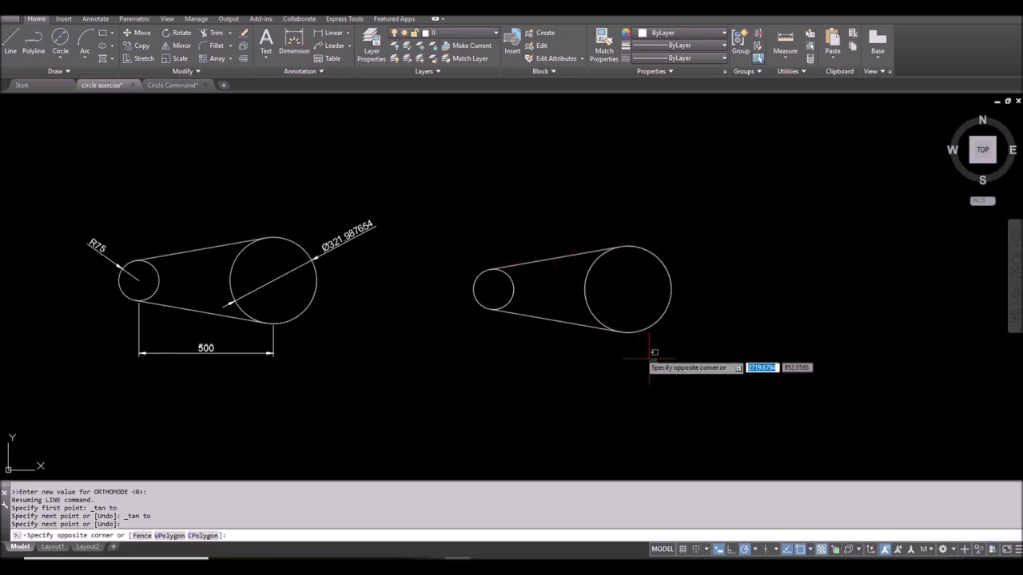
- Delete the redrawn pulley copy and end object isolation to restore all figures
click(505, 238)
key(Delete)
right_click(489, 235)
mouse_move(560, 284)
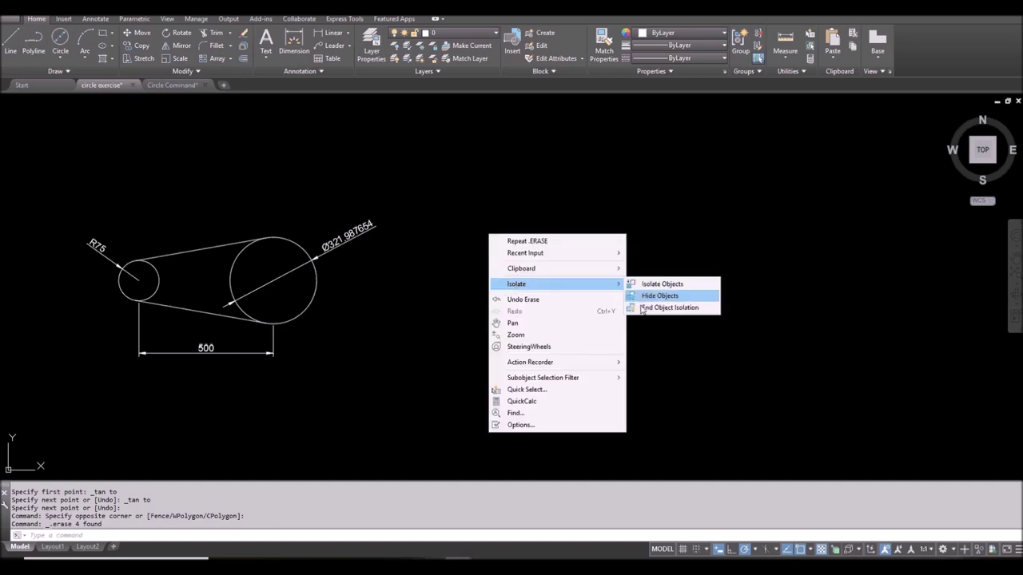
click(667, 311)
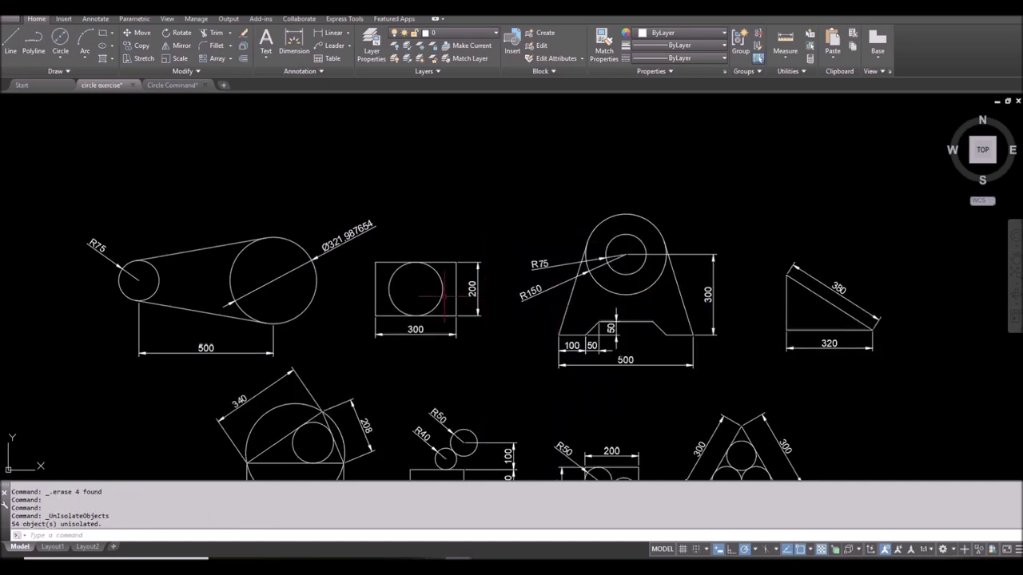
- Isolate the 300×200 rectangle-with-circle figure and pan it left
click(480, 354)
click(384, 245)
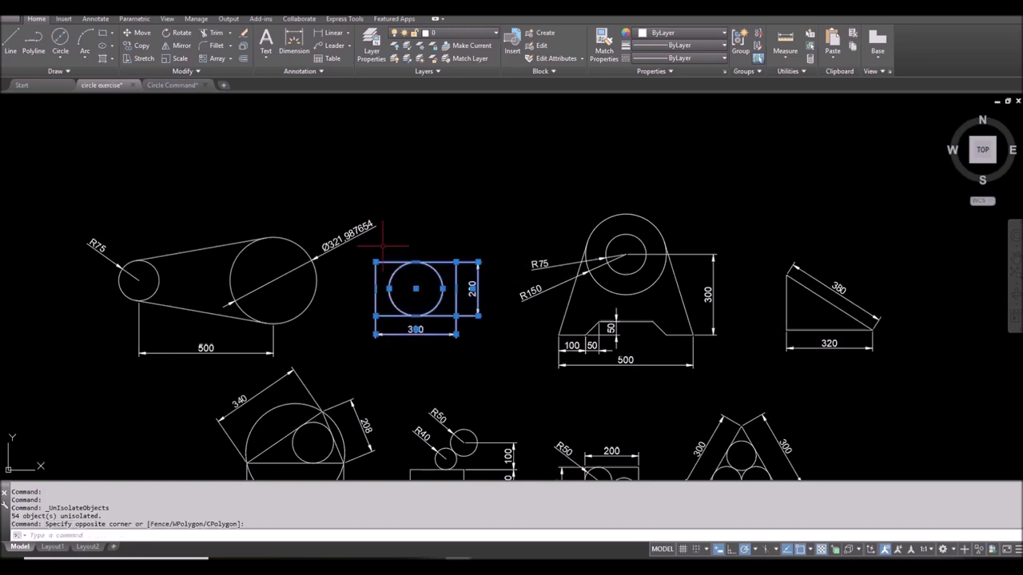
right_click(445, 198)
mouse_move(543, 247)
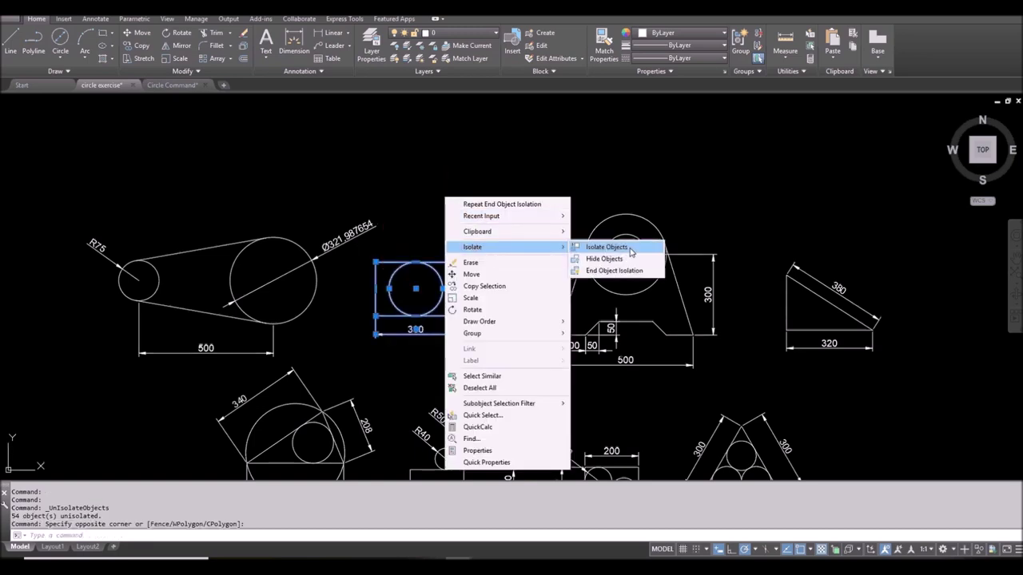
click(630, 247)
scroll(447, 304, up, 2)
middle_drag(424, 297, 352, 296)
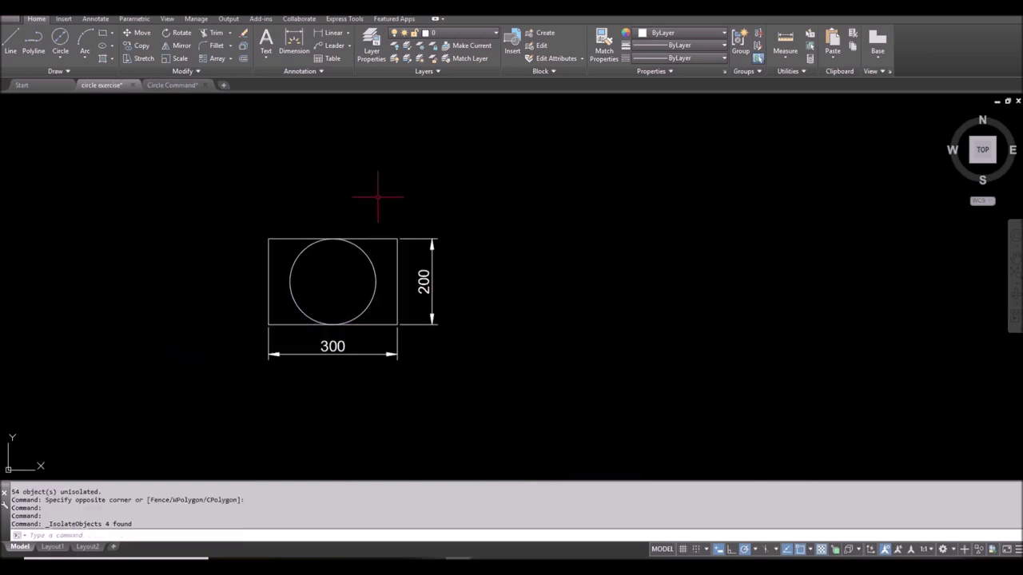
- Draw a 300,200 rectangle and a two-point circle between its top and bottom edge midpoints
click(103, 35)
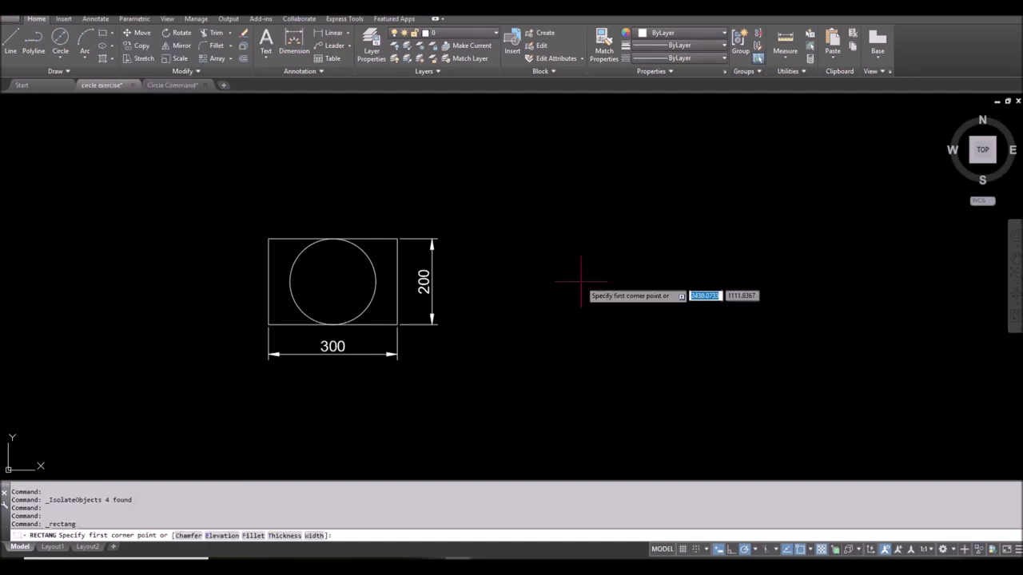
click(546, 334)
text(300,200)
key(Return)
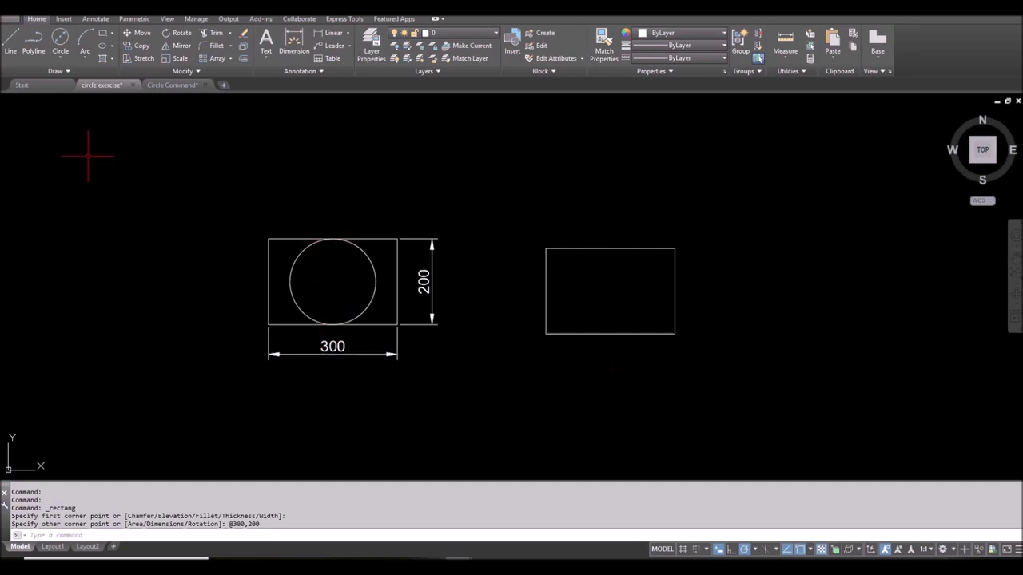
click(61, 56)
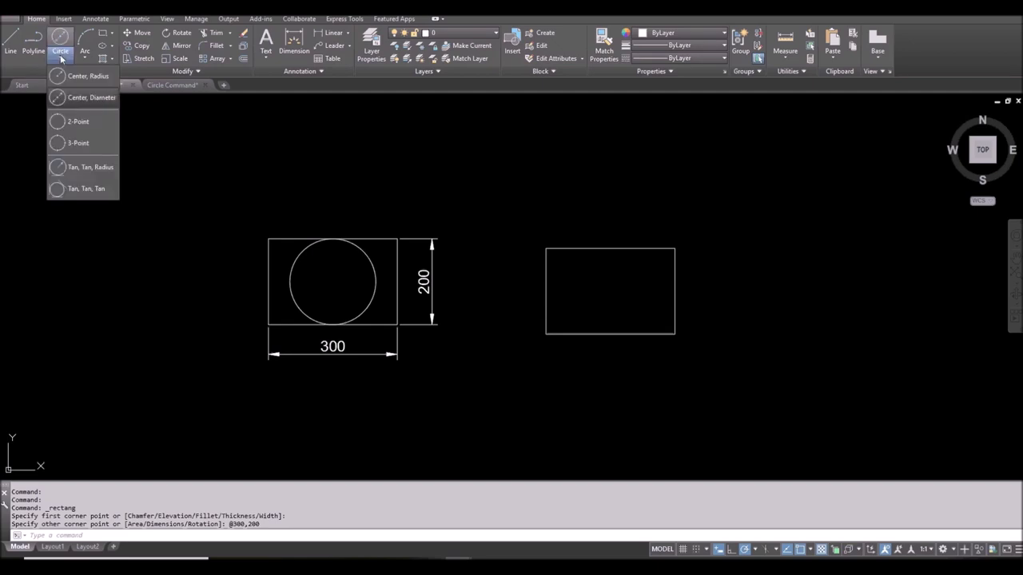
click(78, 122)
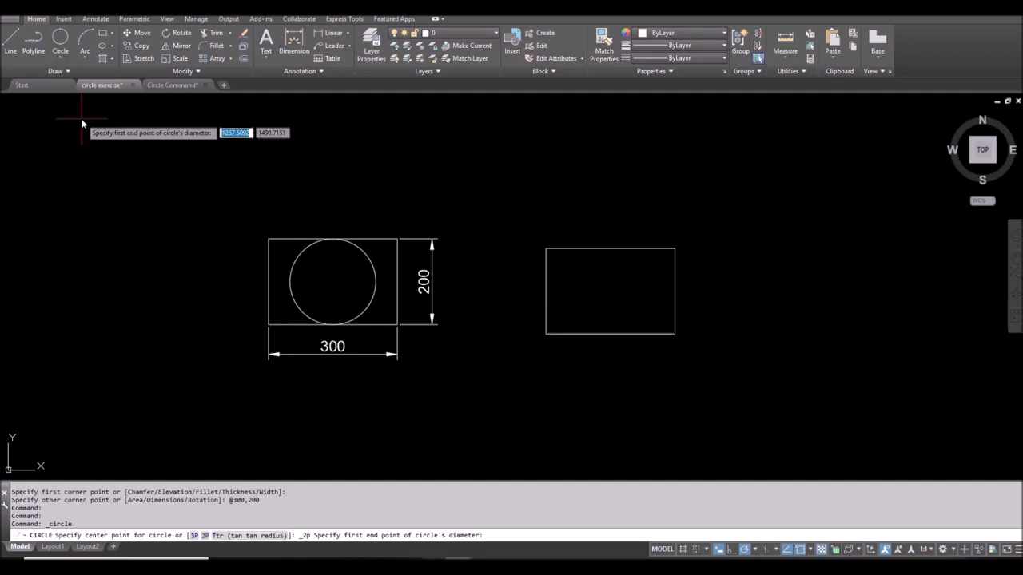
click(610, 248)
click(610, 334)
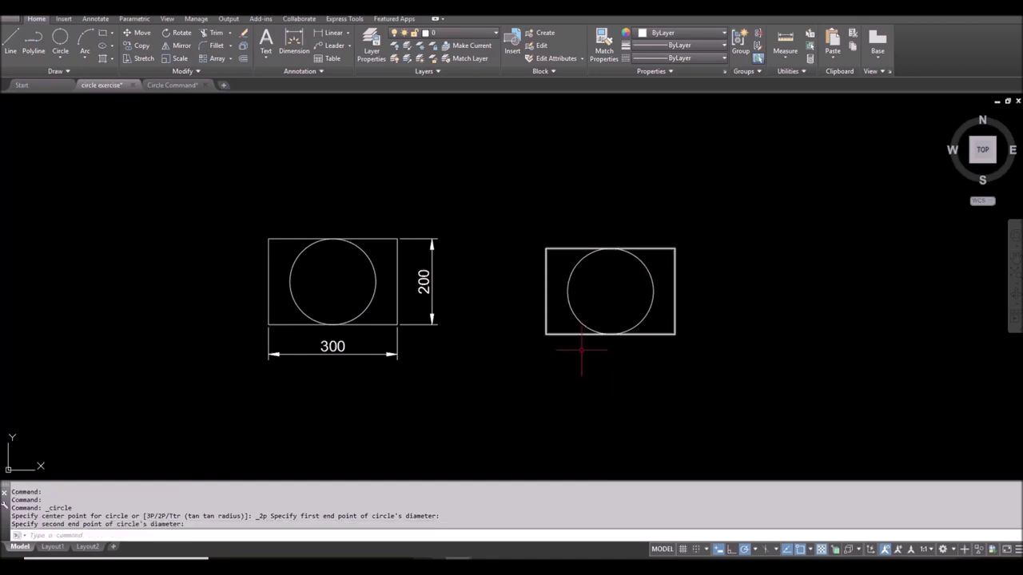
- Delete the redrawn rectangle and circle
click(681, 373)
click(555, 234)
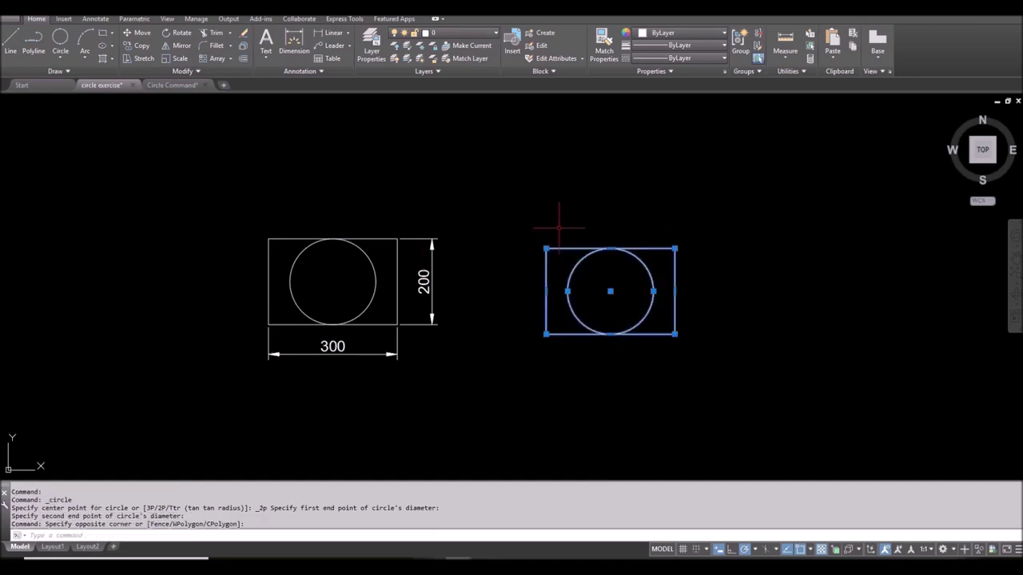
key(Delete)
right_click(560, 226)
- End object isolation to bring back all the exercise figures
mouse_move(599, 277)
click(742, 298)
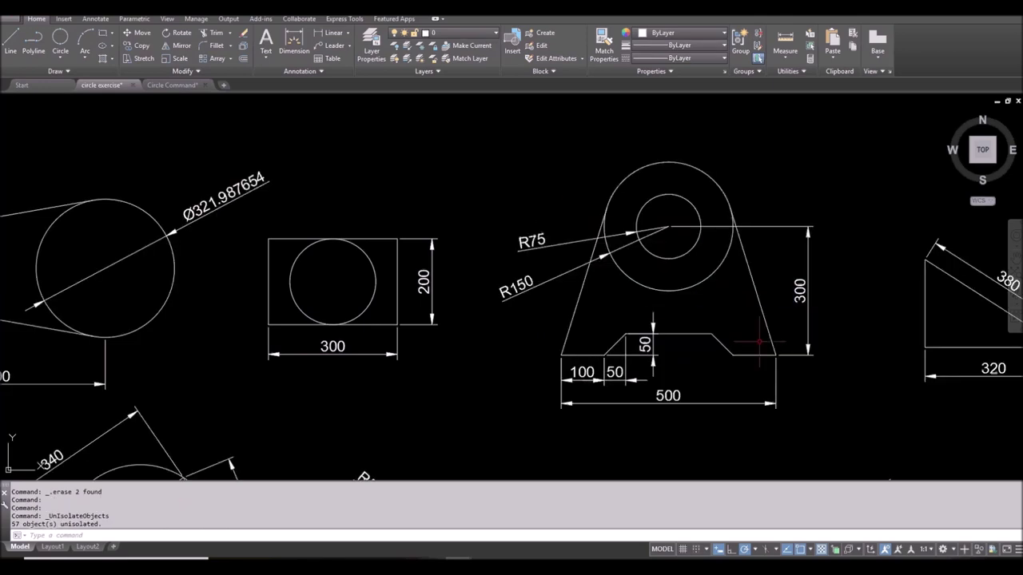
scroll(791, 339, down, 2)
- Isolate the bearing-block figure with its R75 and R150 circles and move it left
click(826, 410)
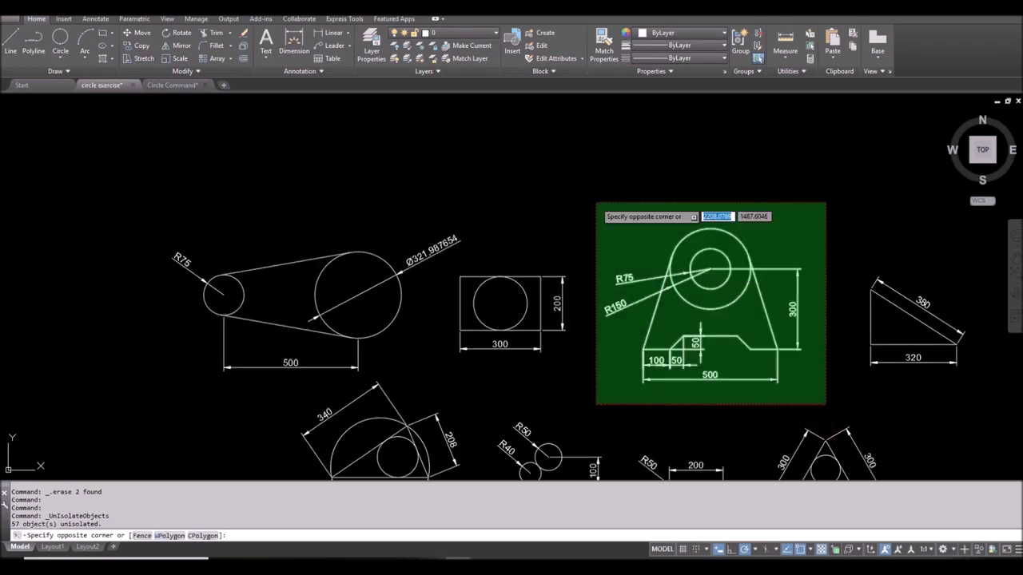
click(595, 202)
right_click(615, 158)
mouse_move(679, 208)
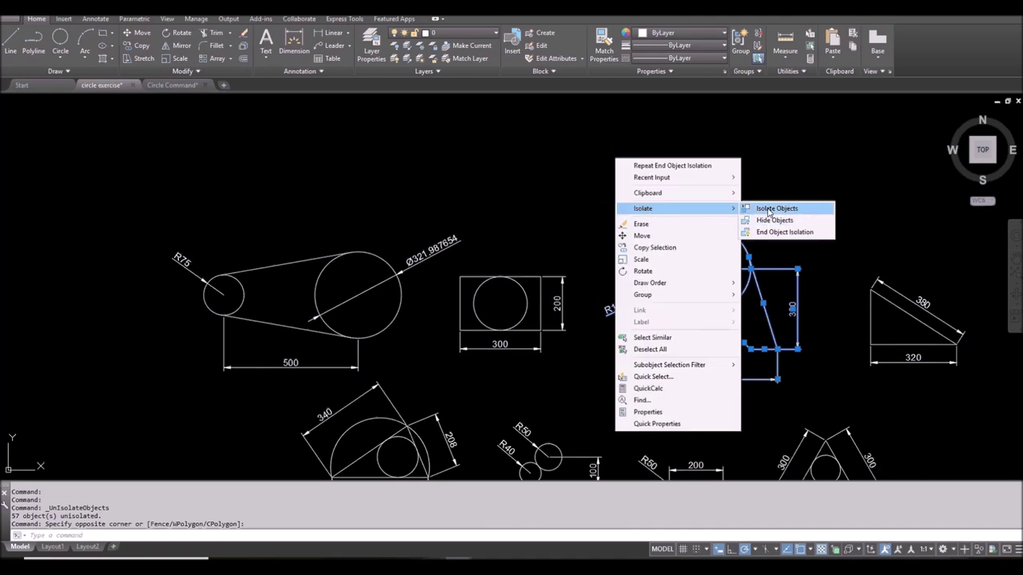
click(779, 209)
mouse_move(736, 302)
middle_down()
mouse_move(380, 279)
mouse_move(316, 304)
middle_up()
scroll(395, 308, up, 3)
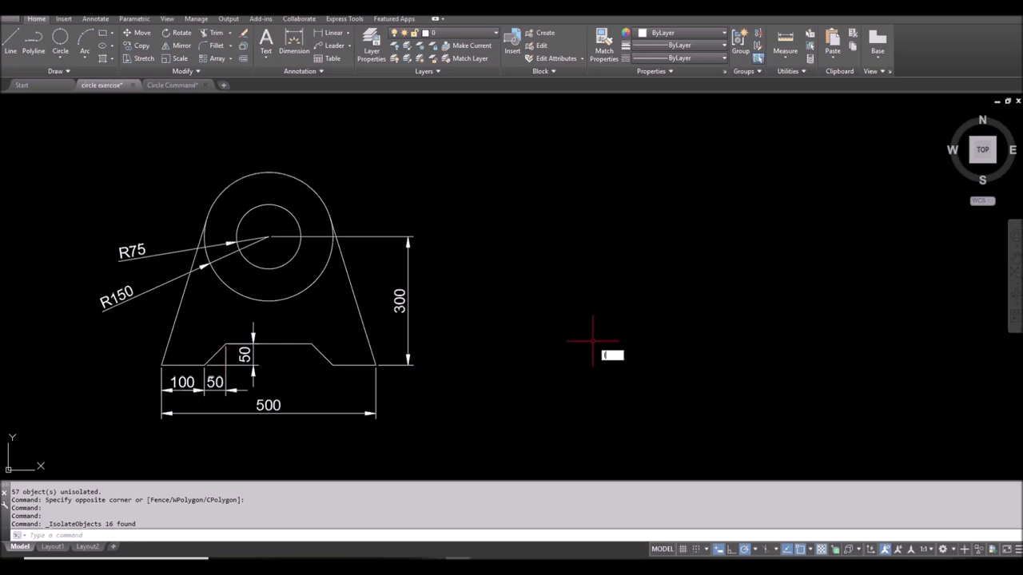
- Start the stepped profile right of the bracket: a 100 base segment, then a 50,50 rise
text(l)
key(Return)
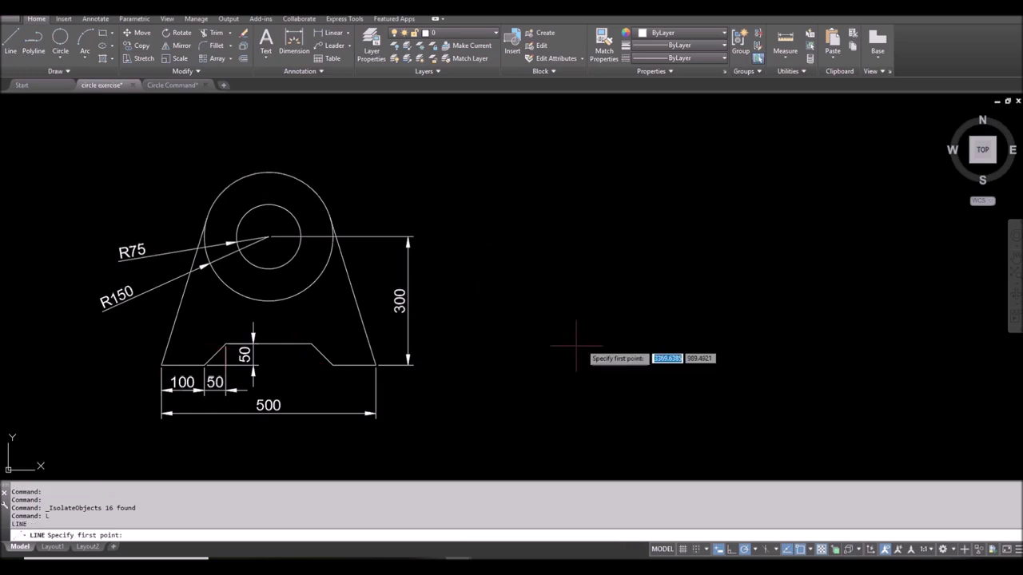
click(500, 364)
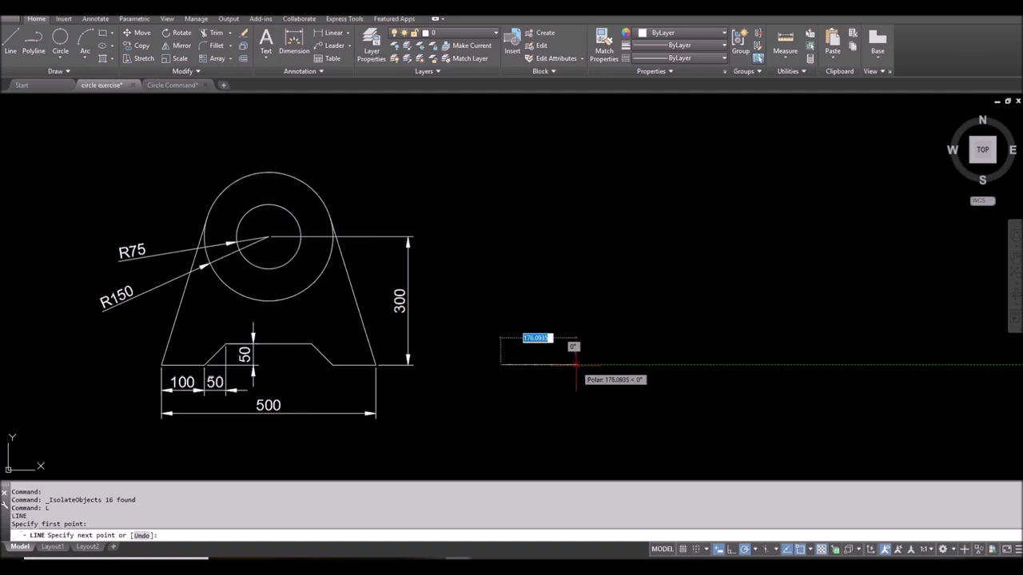
text(100)
key(Return)
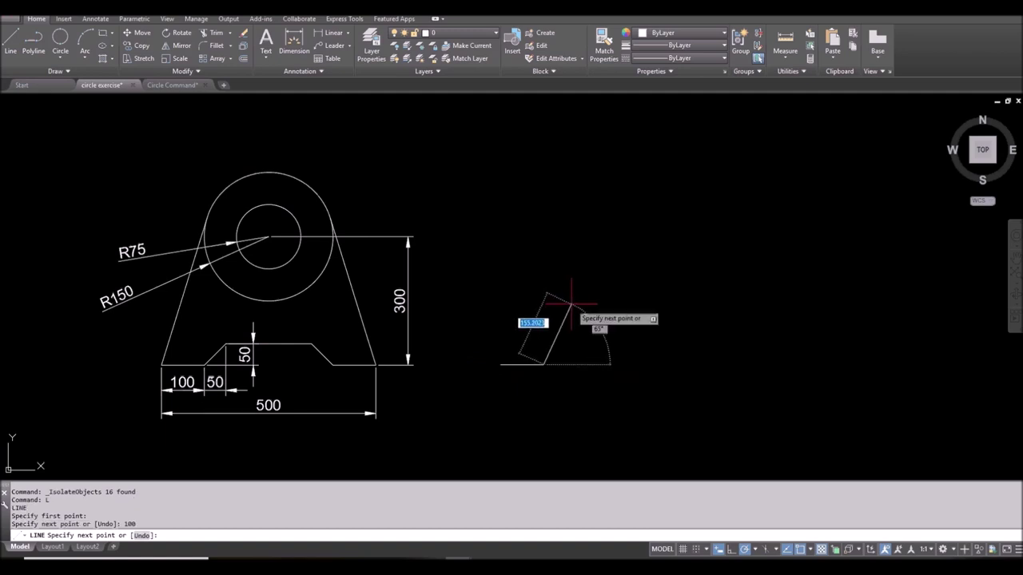
text(50)
key(Tab)
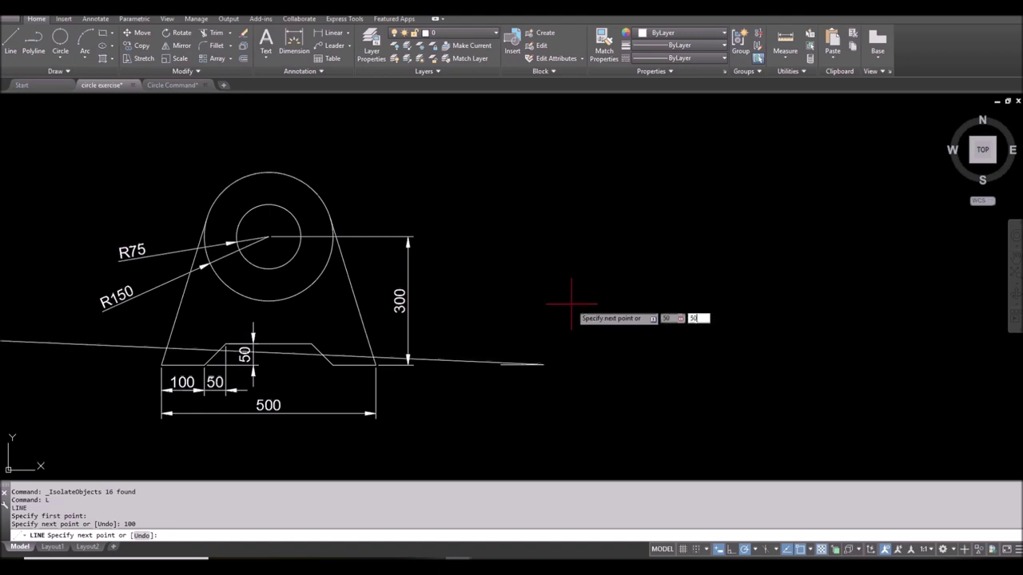
text(50)
key(Return)
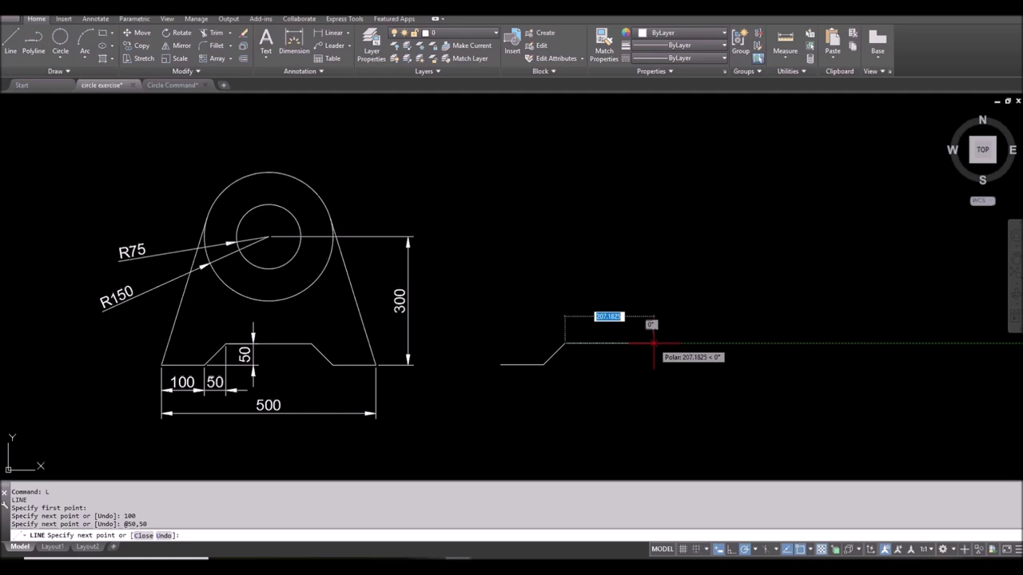
- Finish the profile with a 200 top, a 50,-50 drop and a final 100 segment
text(200)
key(Return)
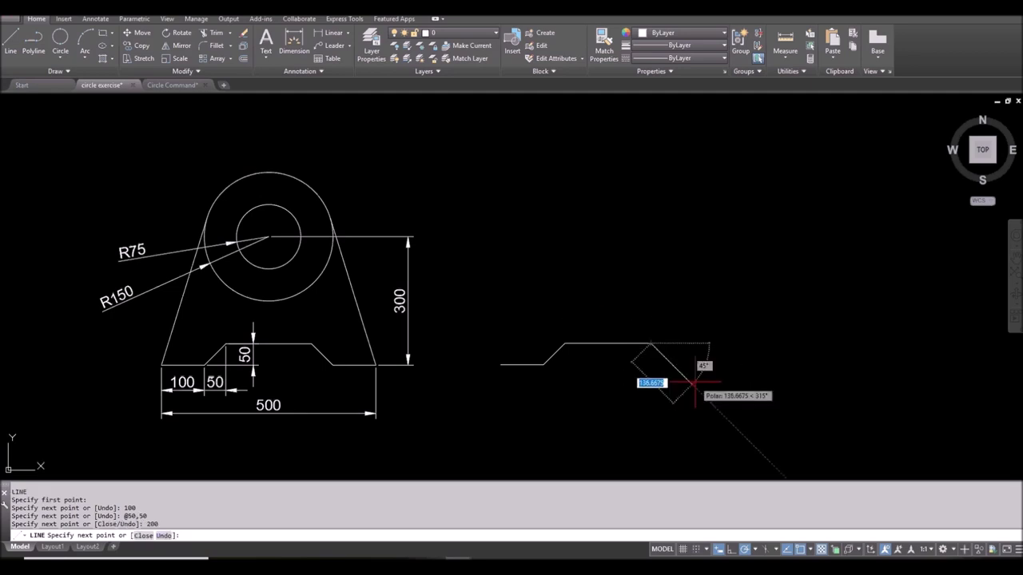
text(50)
key(Tab)
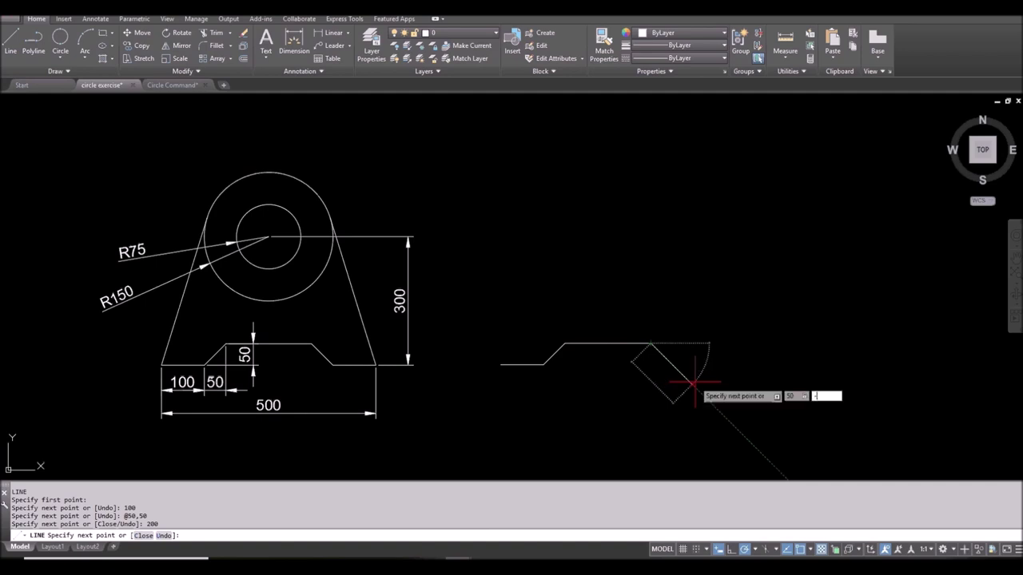
text(-50)
key(Return)
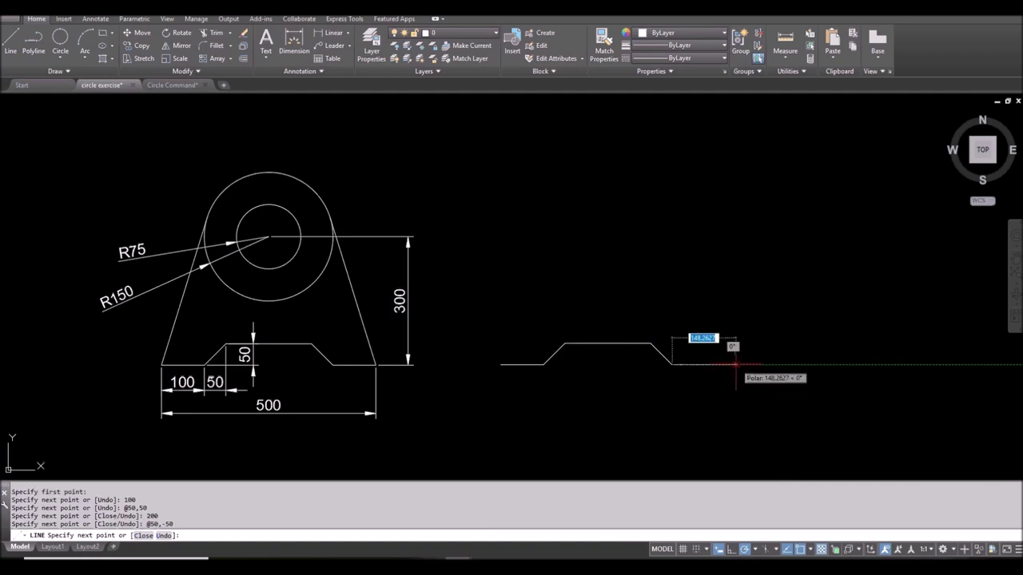
text(1)
key(Return)
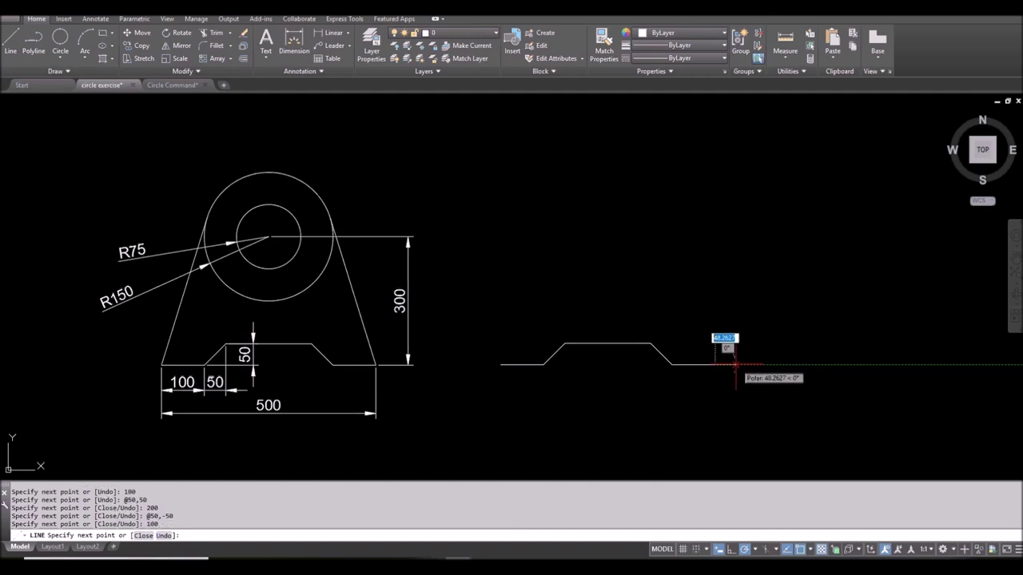
key(Return)
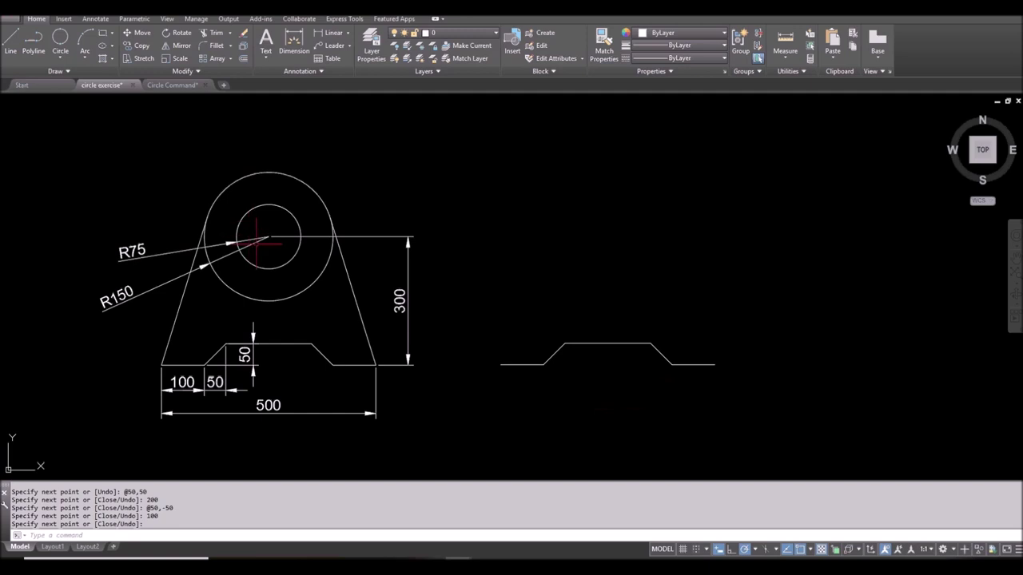
- Draw a radius-150 circle centred 300 above the stepped profile's midpoint
text(c)
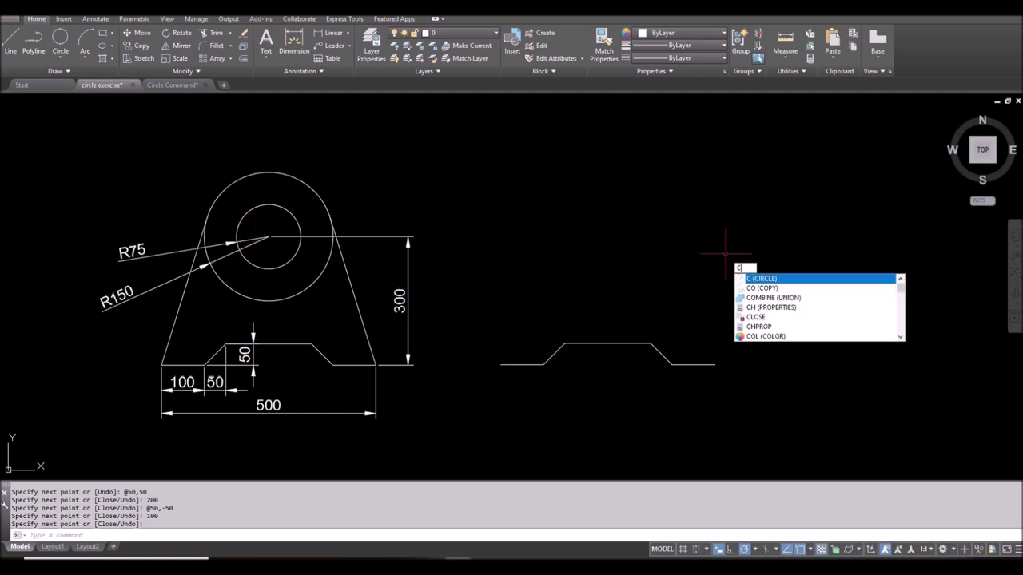
key(Return)
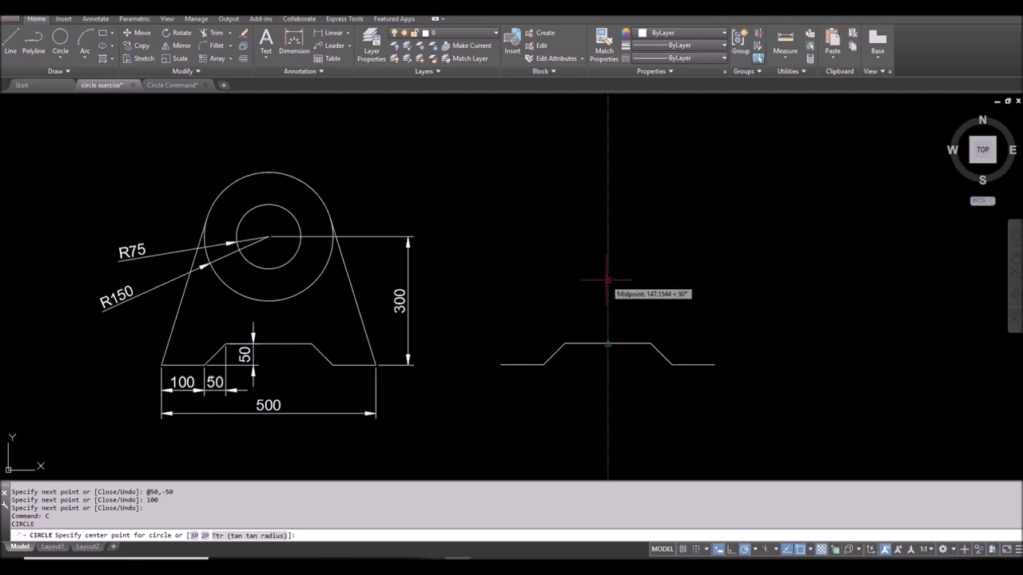
text(300)
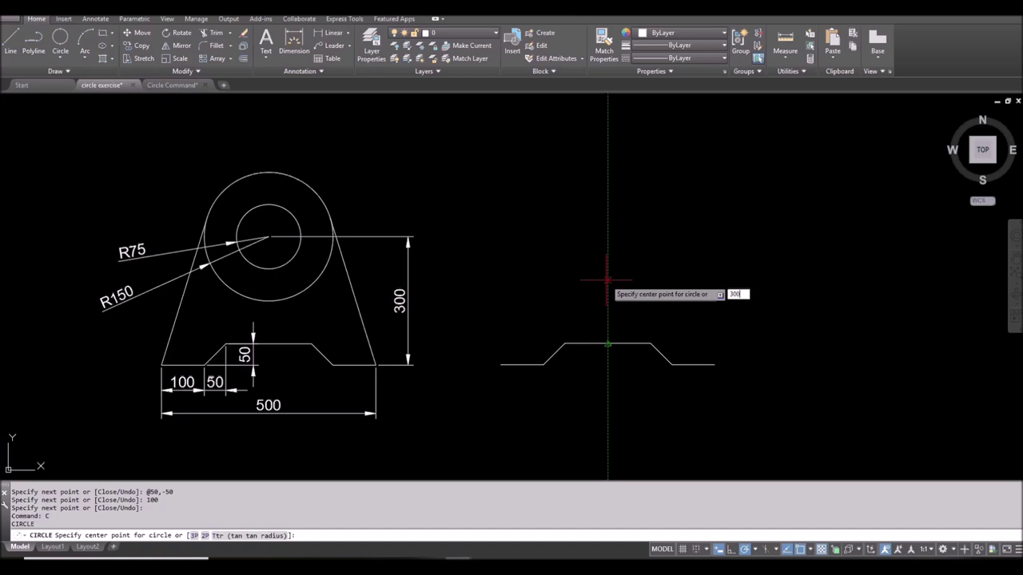
key(Return)
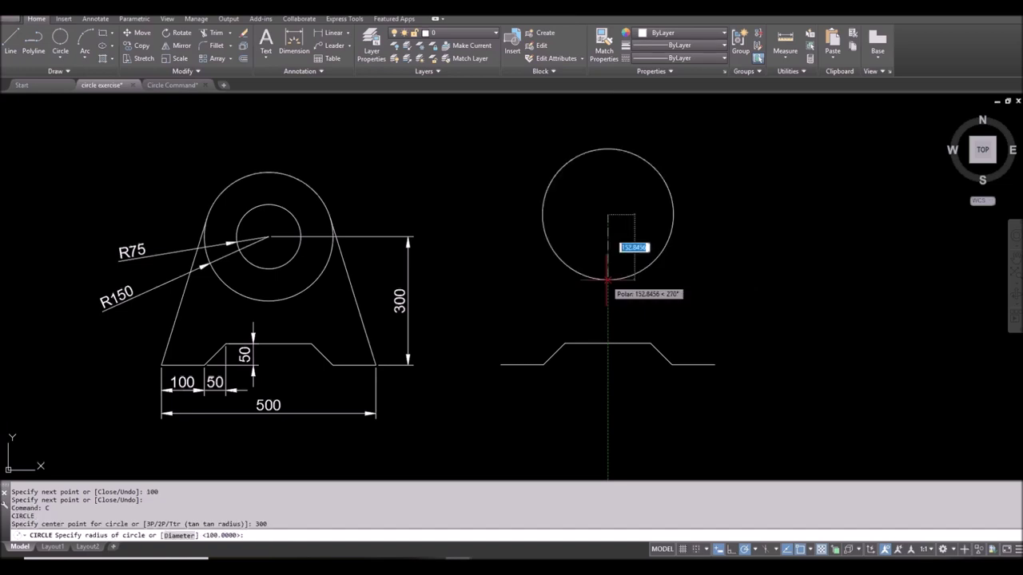
text(150)
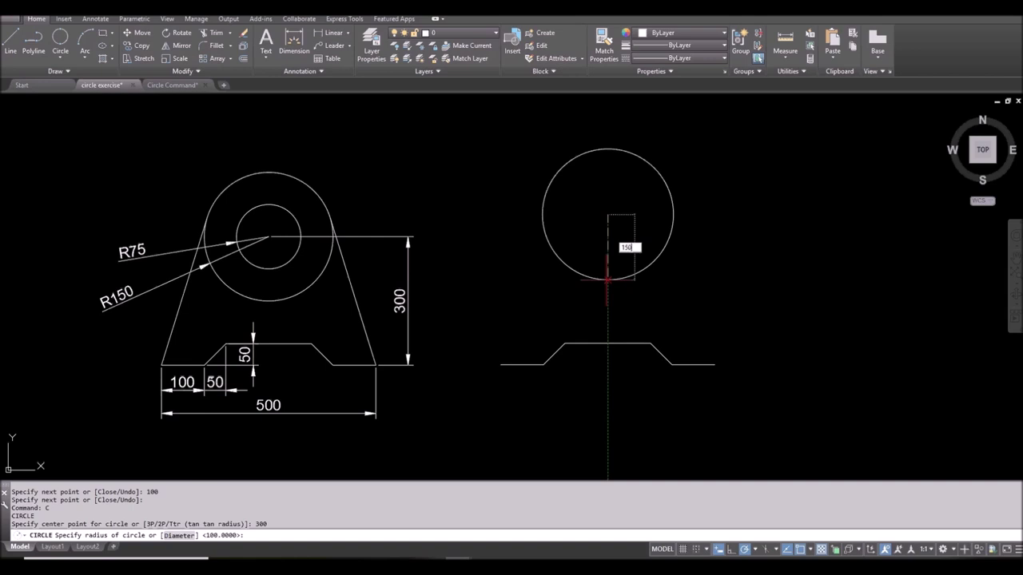
key(Return)
key(Return)
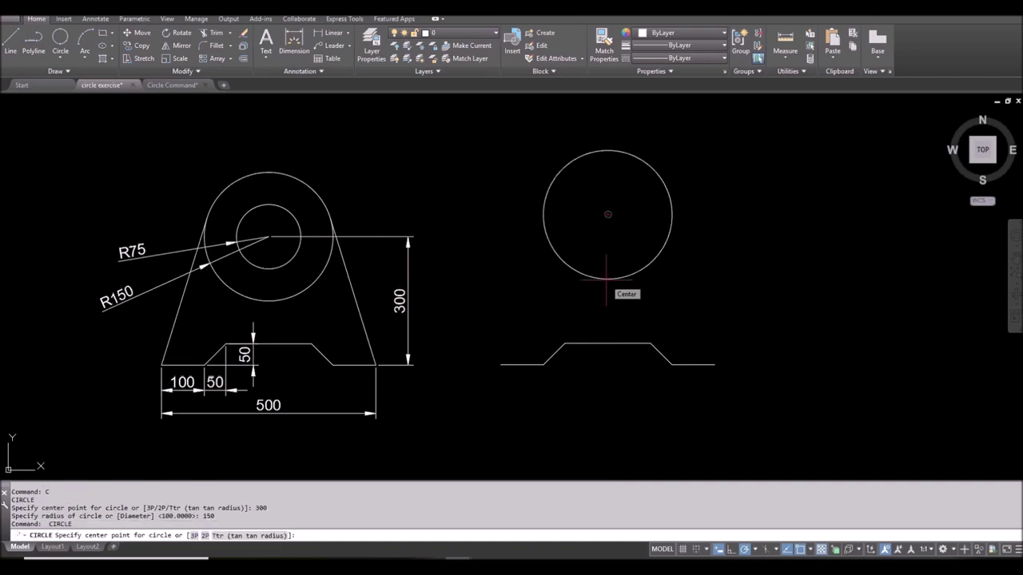
- Add a concentric radius-75 circle at the same centre
click(608, 214)
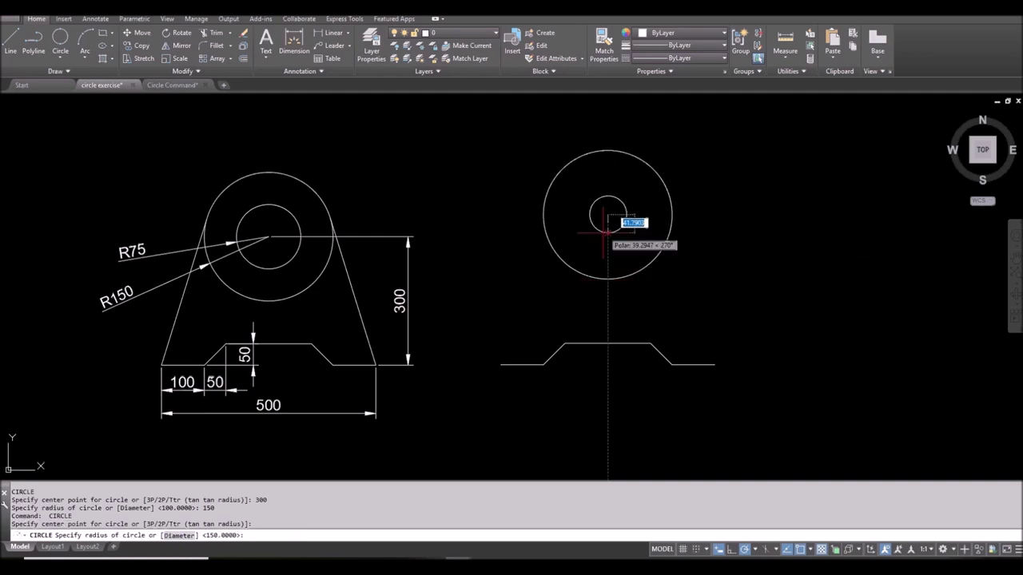
text(7)
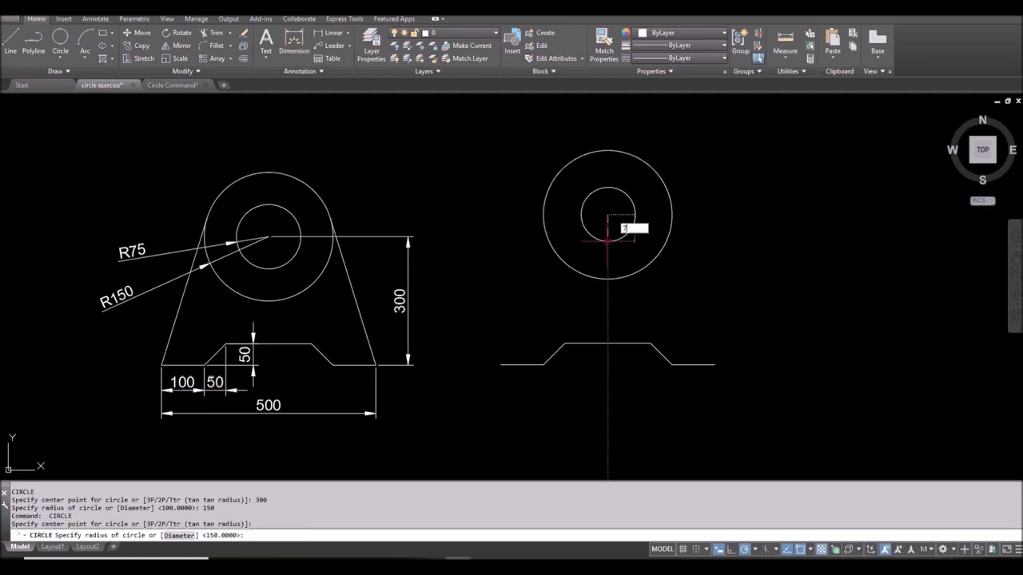
text(5)
key(Return)
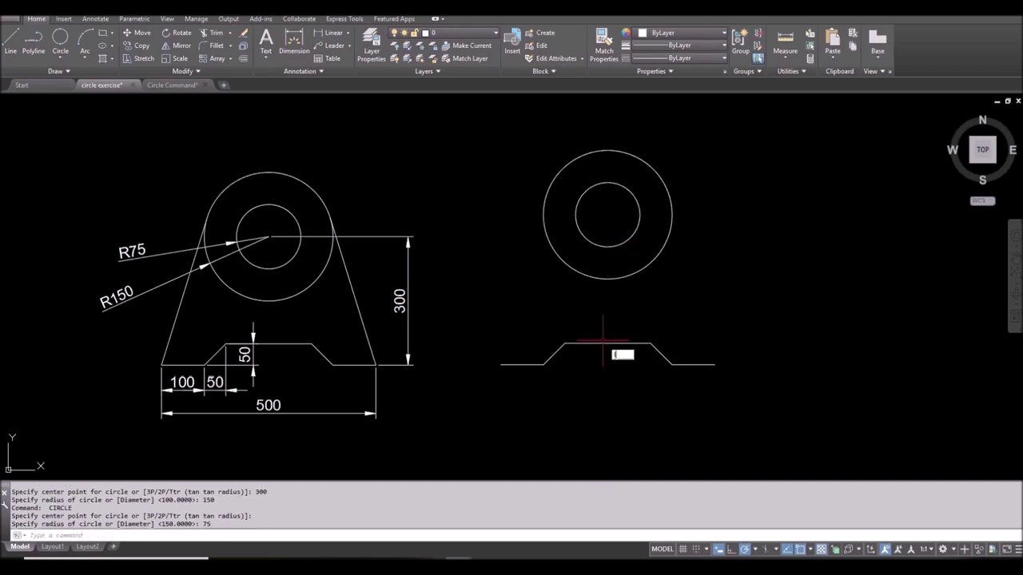
text(l)
key(Return)
- Draw the left side line from the profile's left end tangent to the radius-150 circle
click(501, 365)
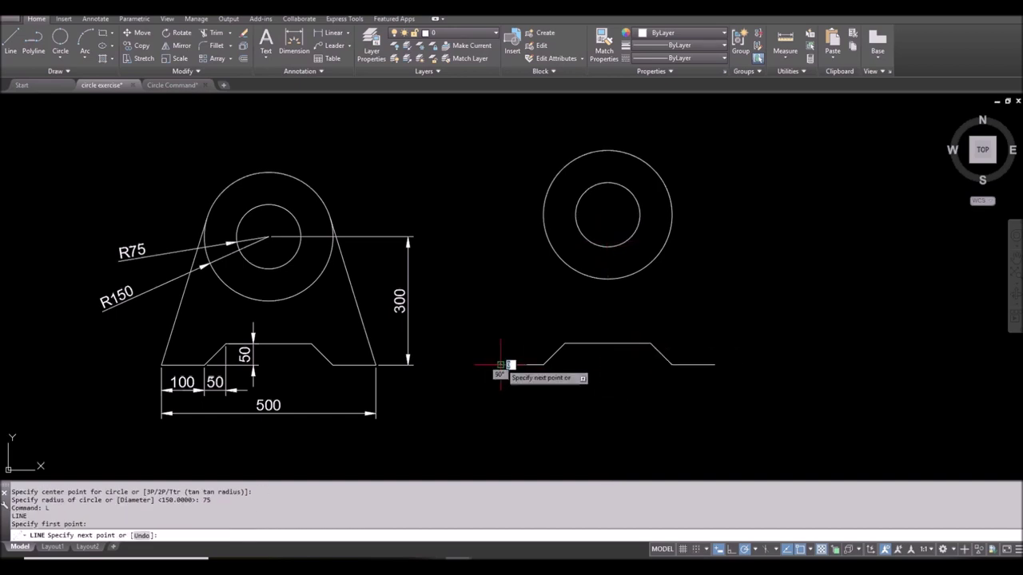
shift+right_click(528, 276)
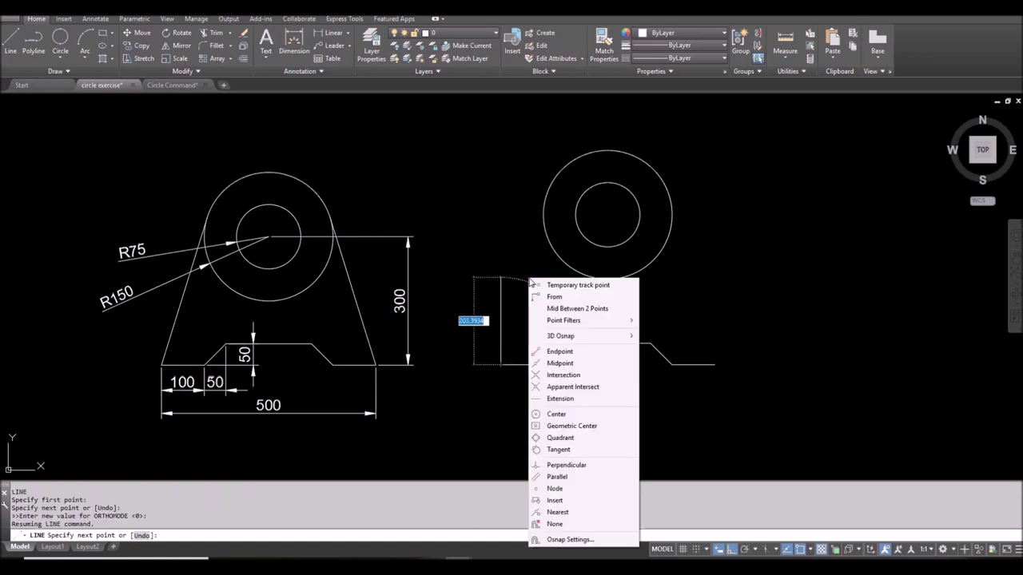
click(589, 449)
click(544, 202)
- Draw the right side line from the profile's right end tangent to the radius-150 circle
key(Return)
key(Return)
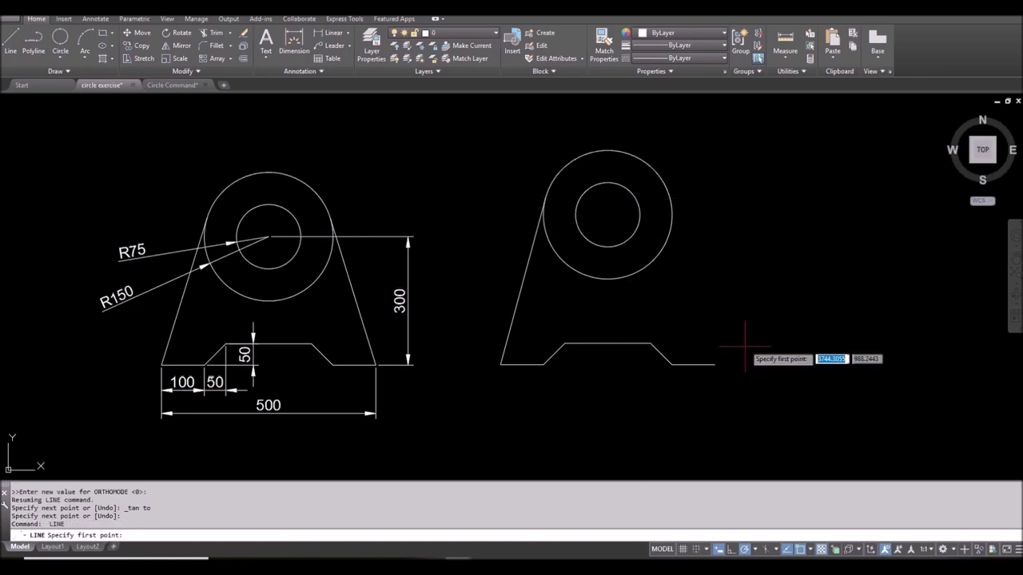
click(715, 364)
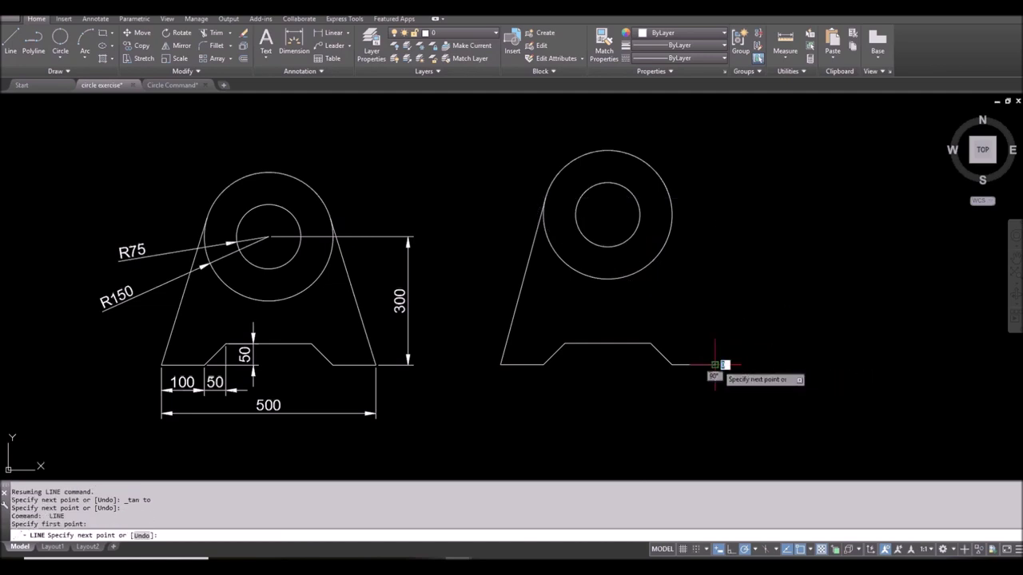
shift+right_click(722, 264)
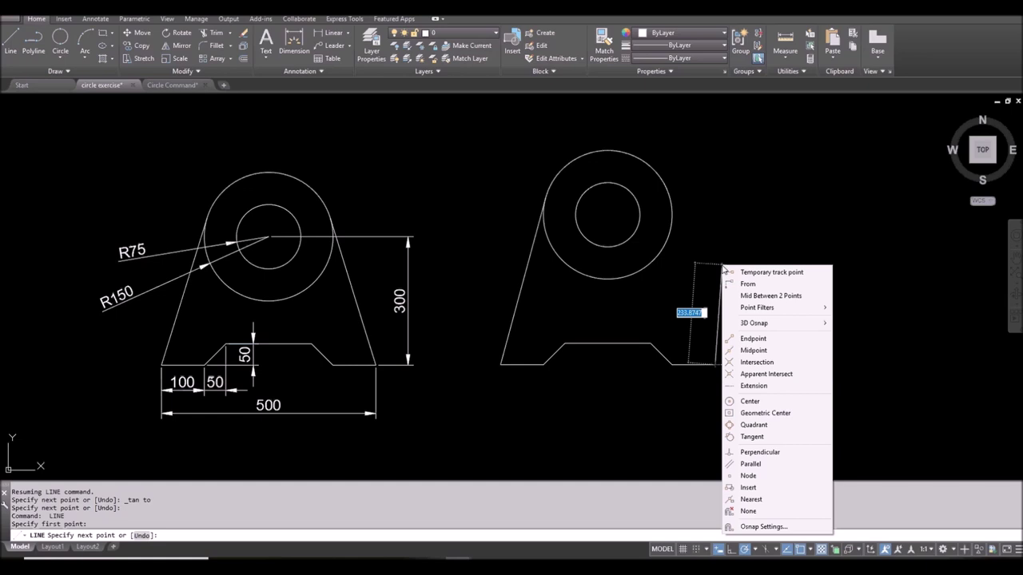
click(791, 436)
click(669, 209)
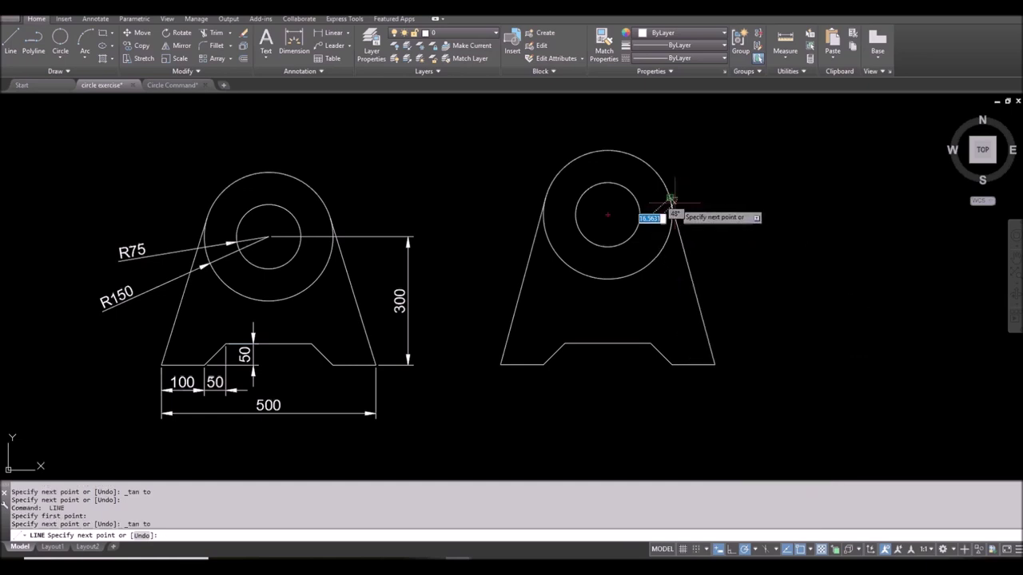
key(Return)
- Window-select the whole redrawn bracket figure
scroll(605, 321, down, 2)
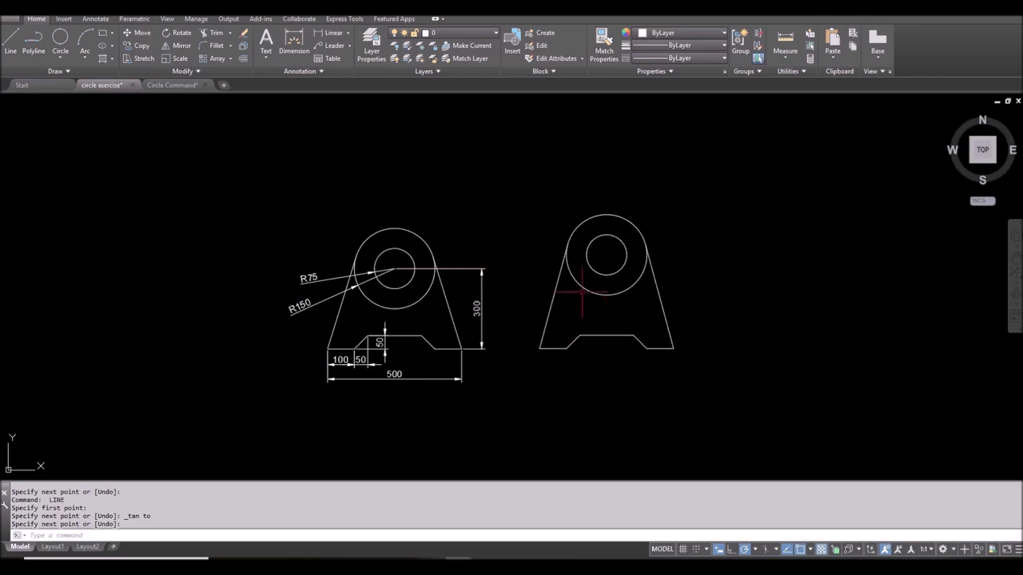
click(725, 391)
click(536, 203)
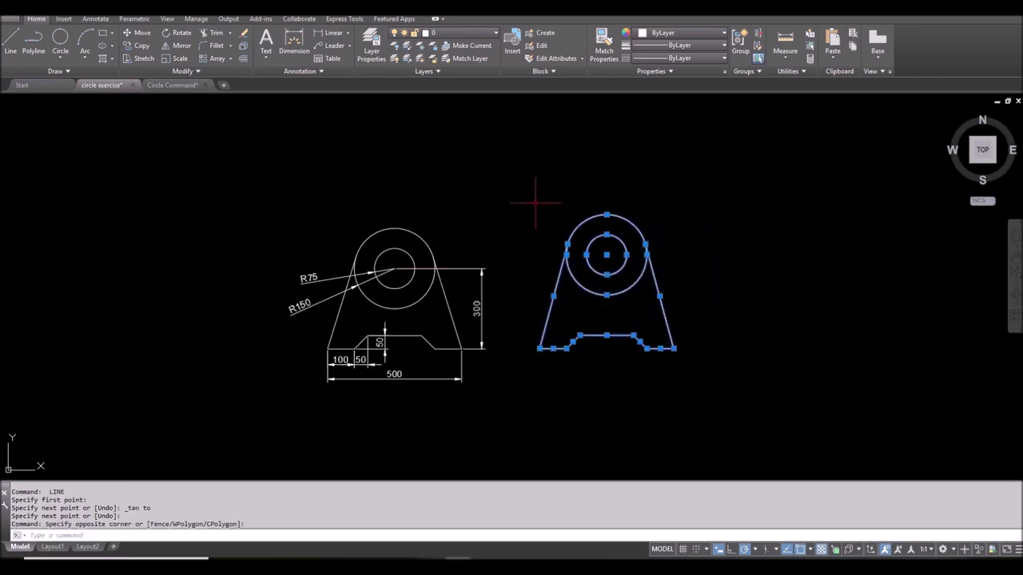
- Delete the redrawn bracket copy and end object isolation to show all figures
key(Delete)
right_click(532, 201)
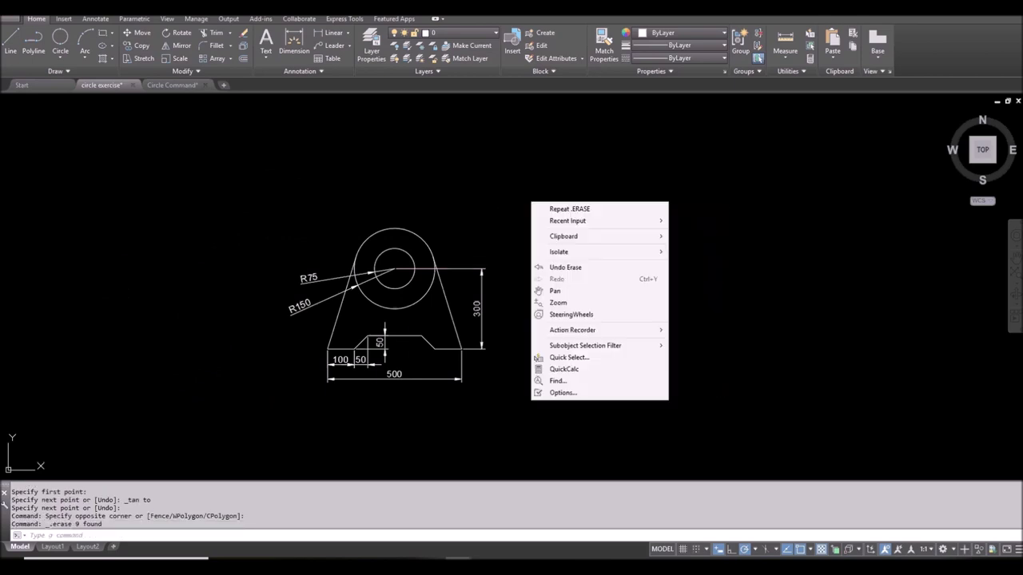
mouse_move(557, 255)
click(700, 274)
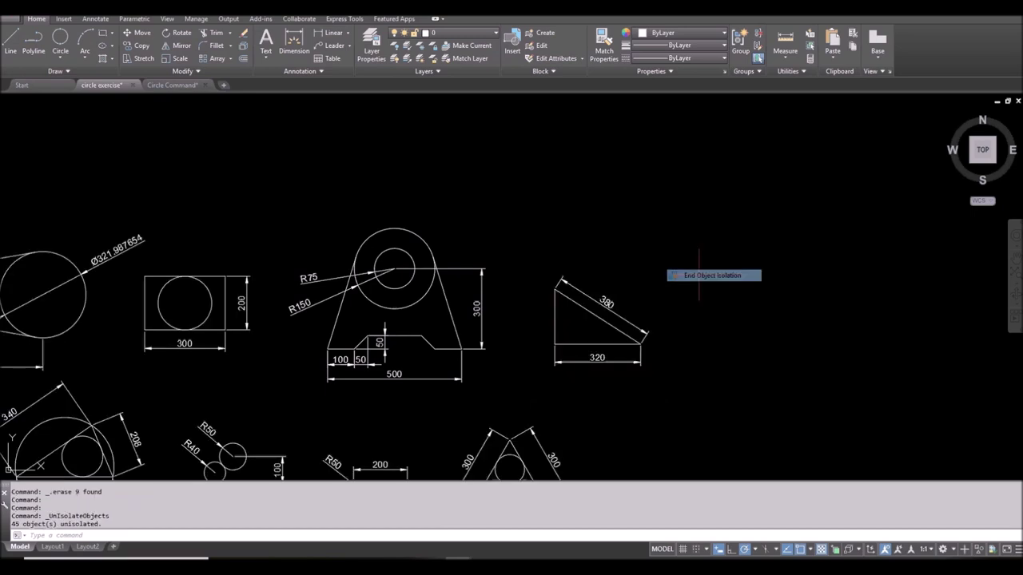
- Isolate the 320-by-380 triangle figure and centre it in the view
click(701, 412)
click(559, 243)
right_click(648, 236)
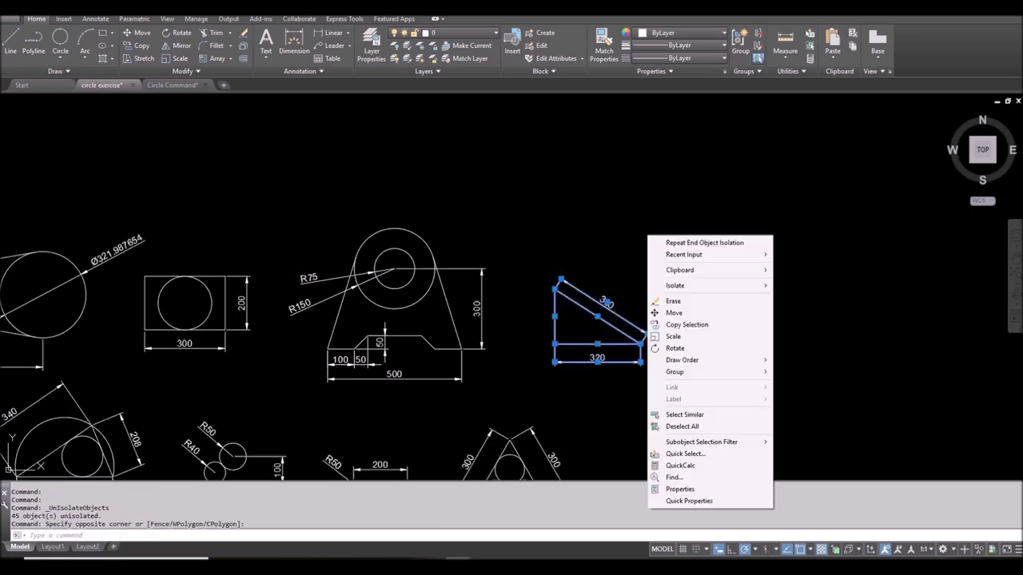
mouse_move(688, 288)
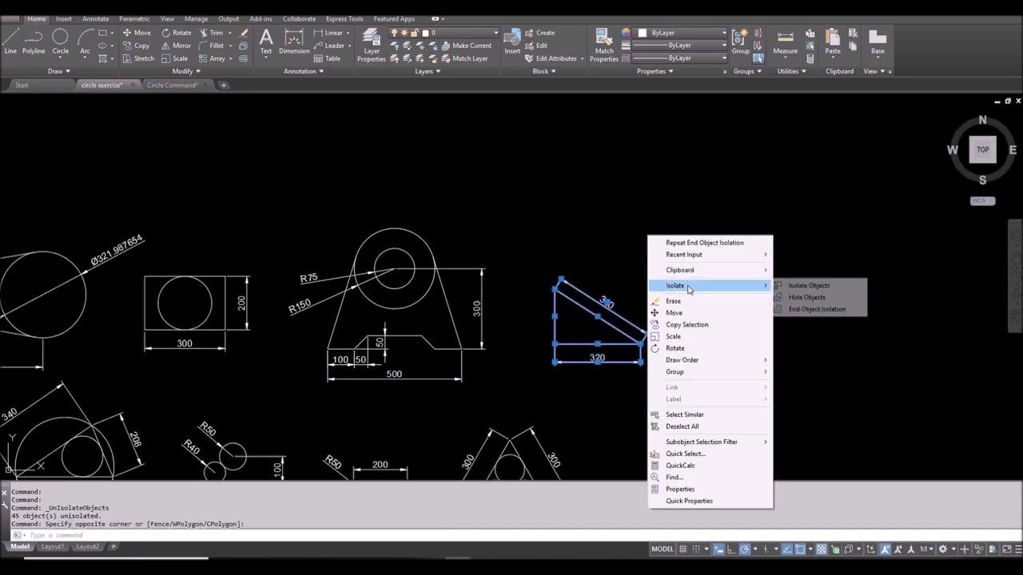
click(807, 285)
scroll(653, 331, up, 4)
middle_drag(653, 330, 474, 293)
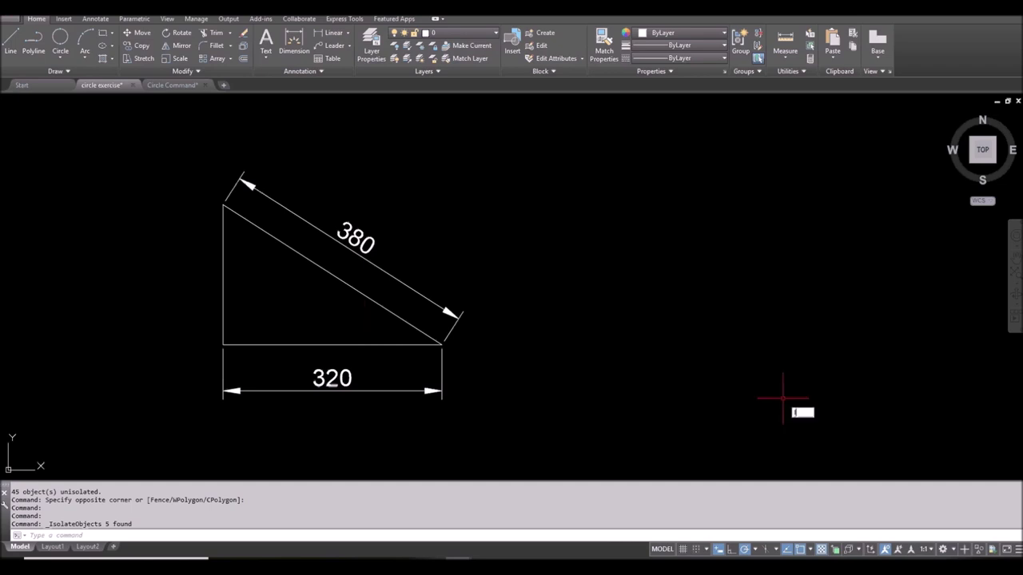
text(L)
key(Return)
click(593, 349)
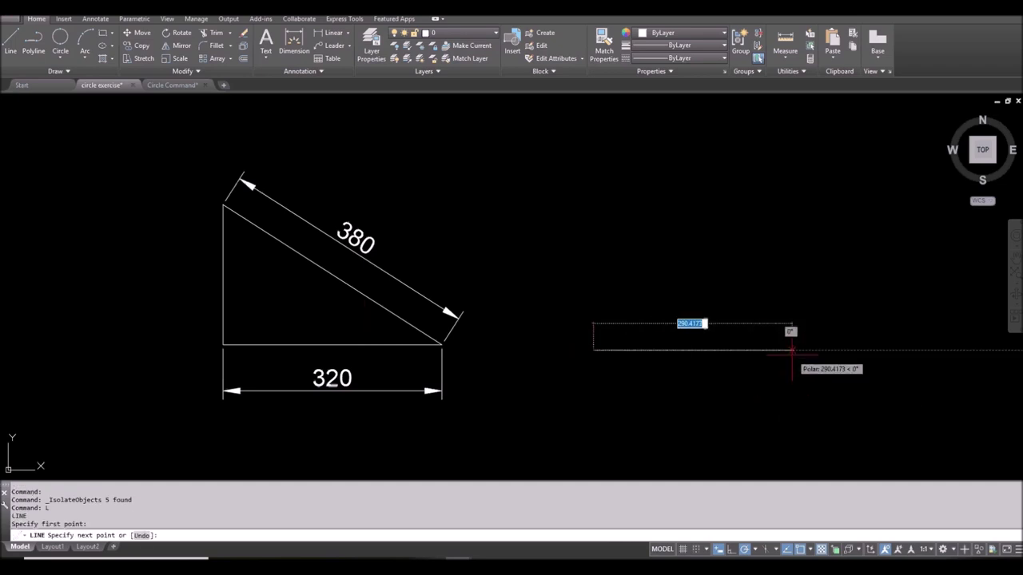
text(320)
key(Return)
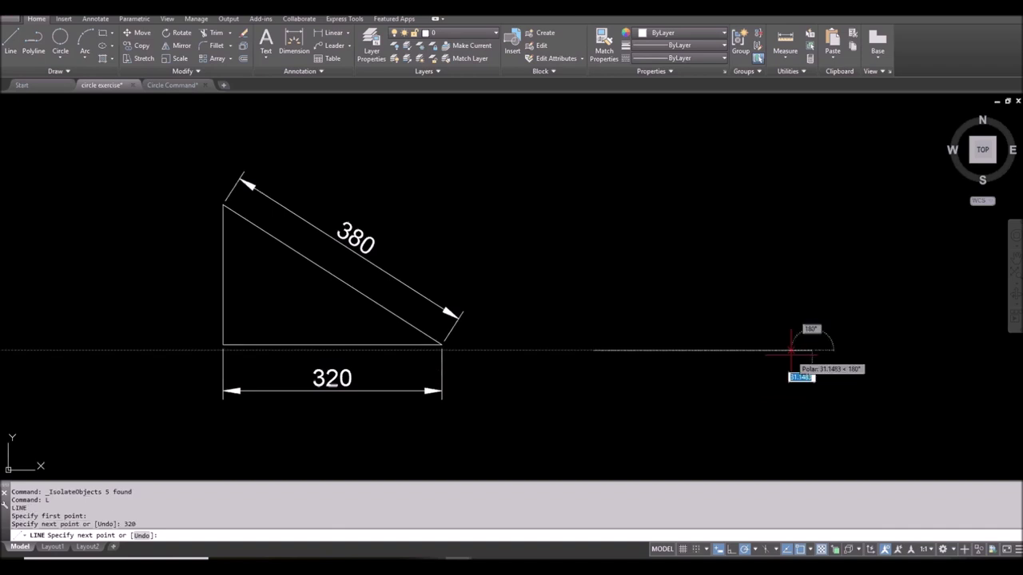
key(Return)
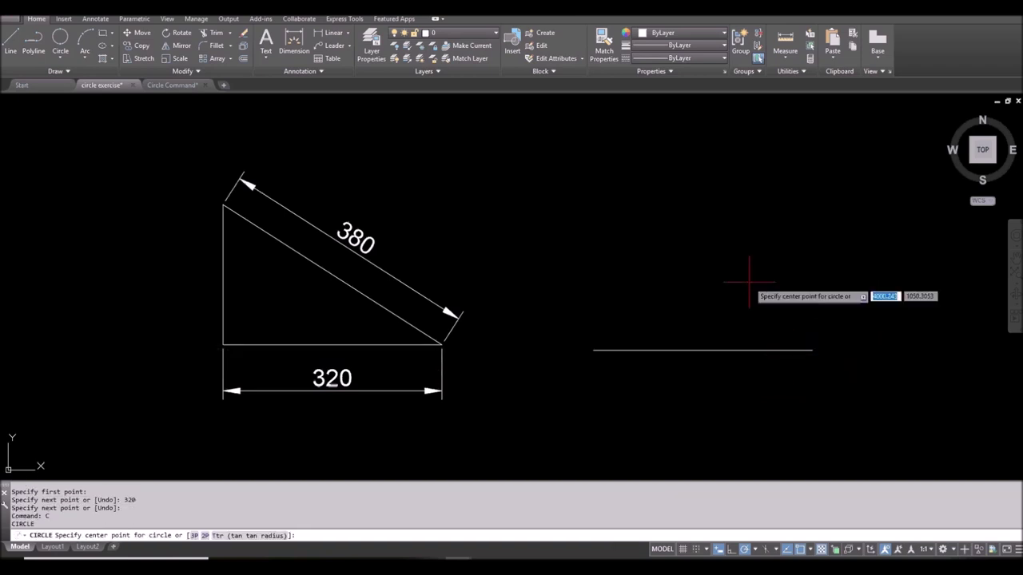
click(812, 350)
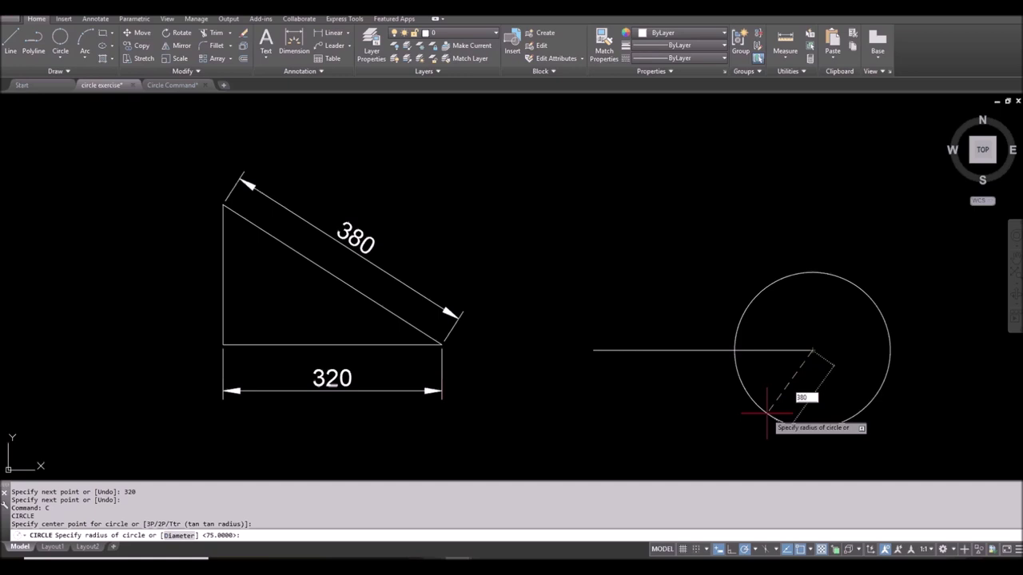
text(380)
key(Return)
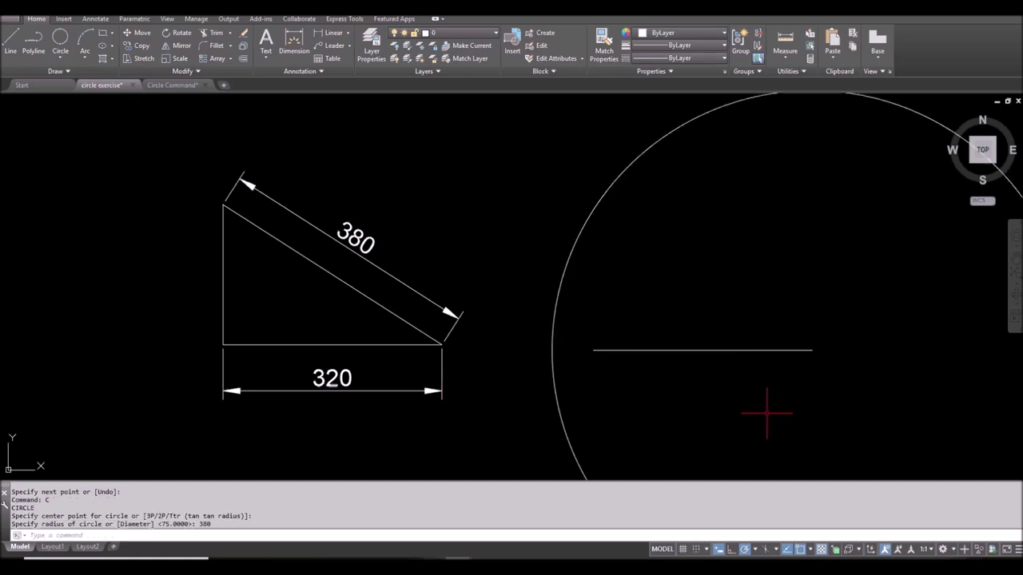
scroll(837, 366, down, 3)
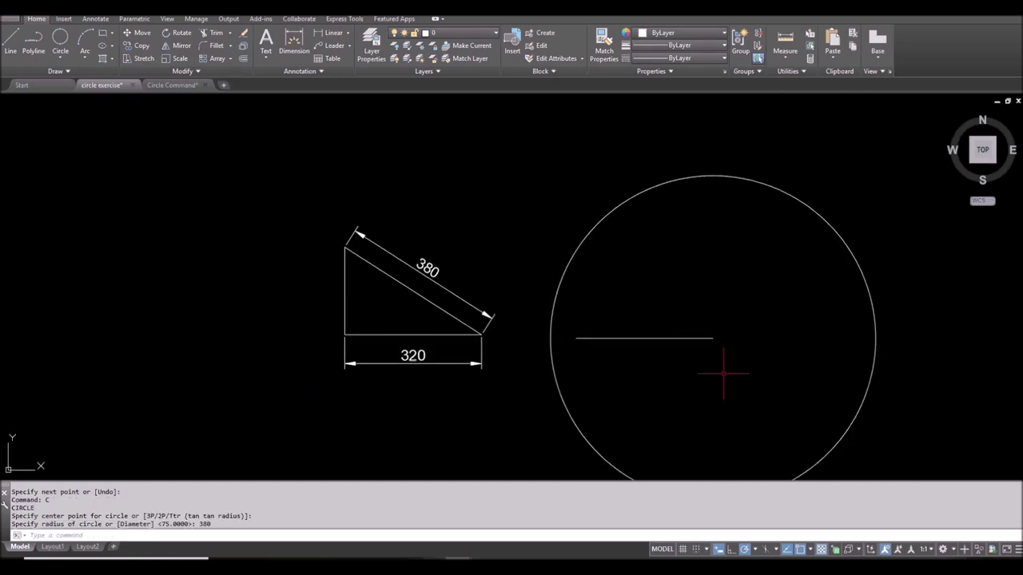
text(l)
key(Return)
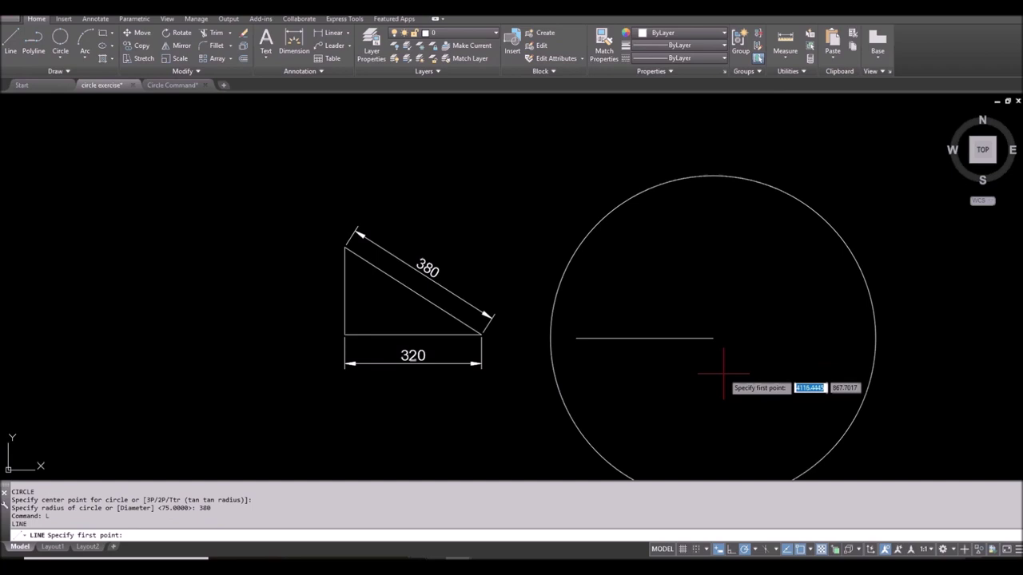
click(576, 338)
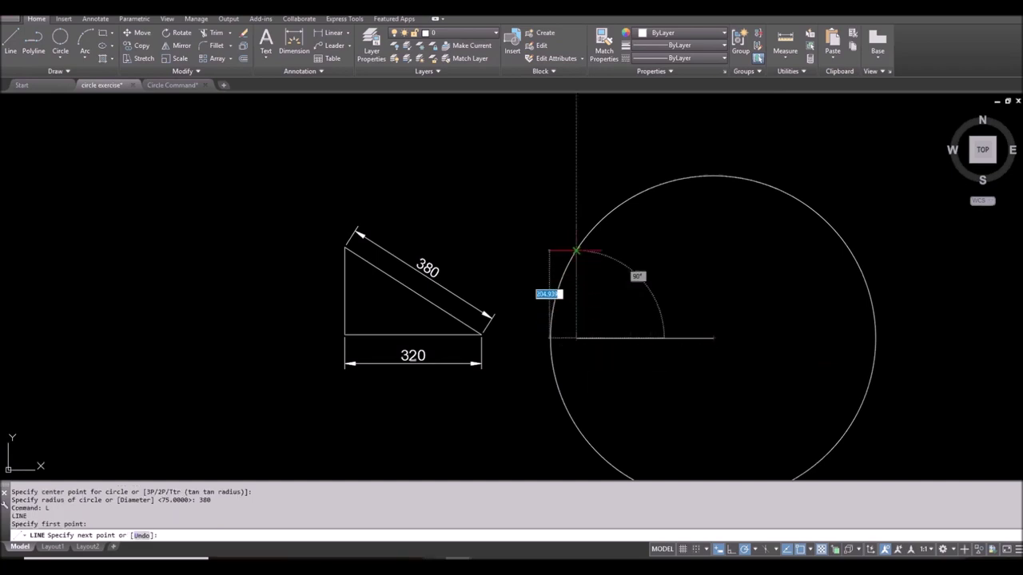
click(576, 250)
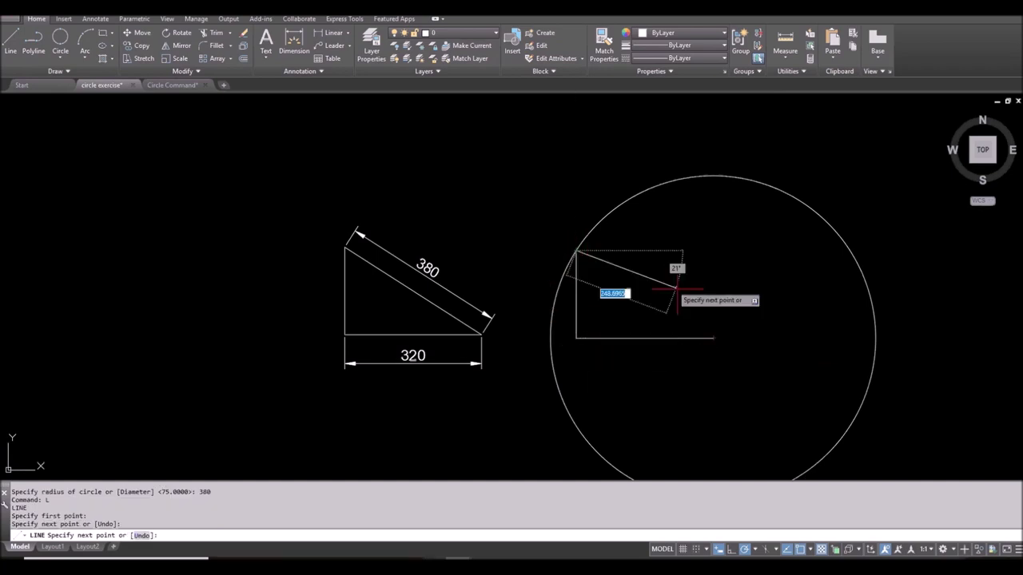
click(713, 338)
key(Return)
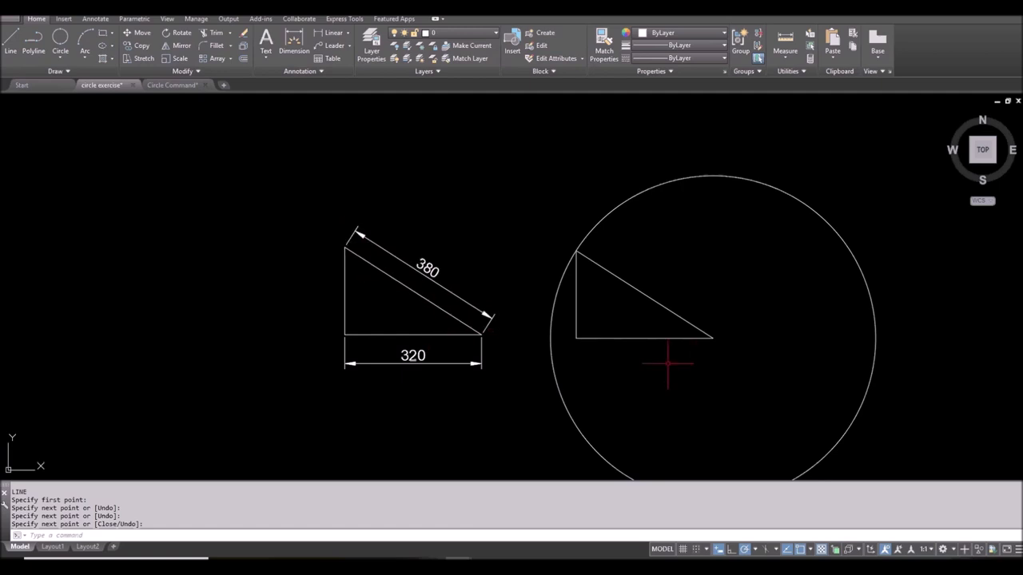
click(769, 361)
click(651, 338)
key(Delete)
scroll(650, 338, down, 4)
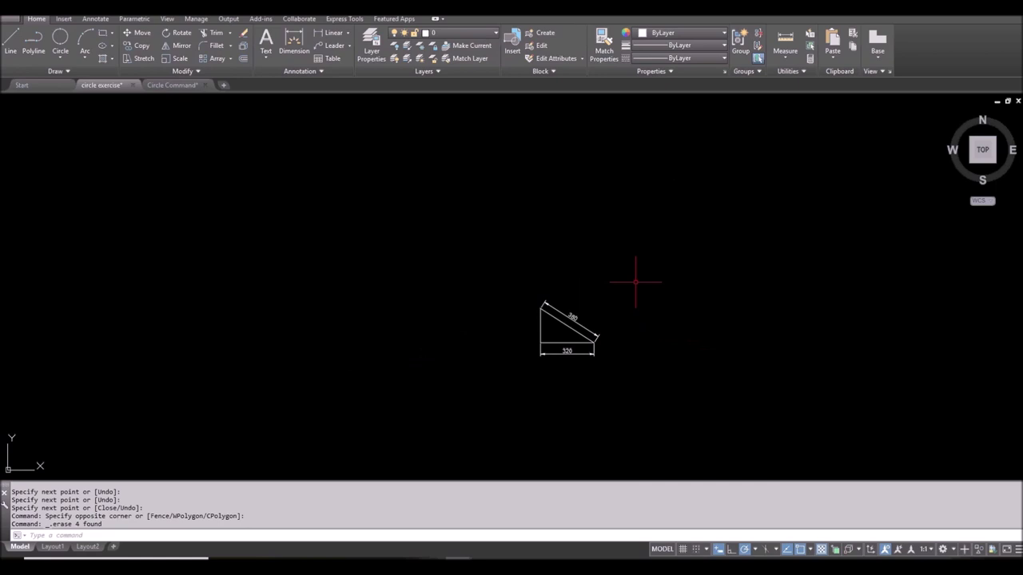
- End object isolation so all exercise figures are visible again
right_click(598, 250)
mouse_move(634, 302)
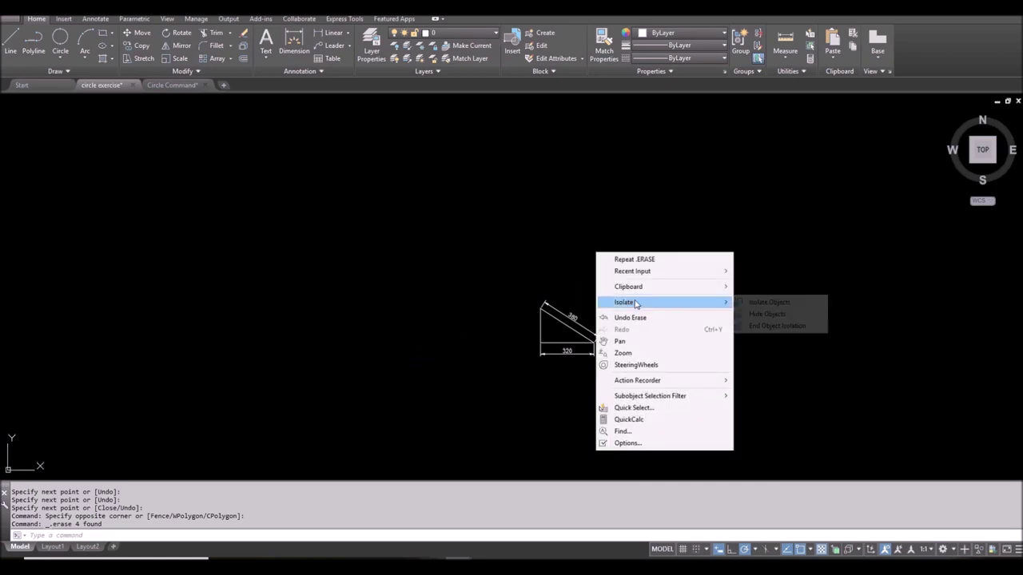
click(787, 324)
- Window-select the 360/340/208 circle figure, isolate it and centre it in view
middle_drag(322, 394, 561, 274)
scroll(487, 308, up, 5)
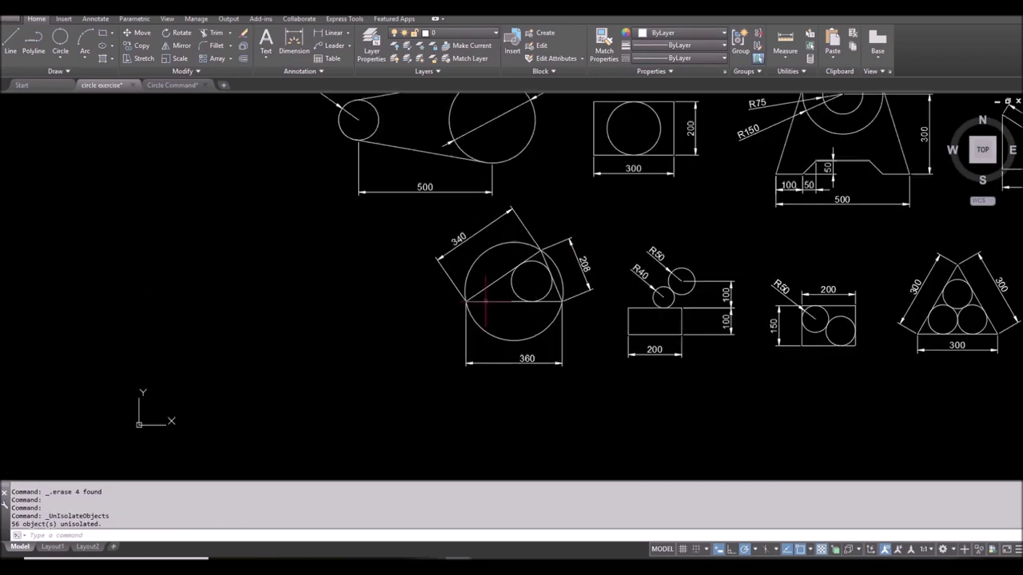
click(648, 437)
click(393, 148)
right_click(517, 189)
mouse_move(560, 237)
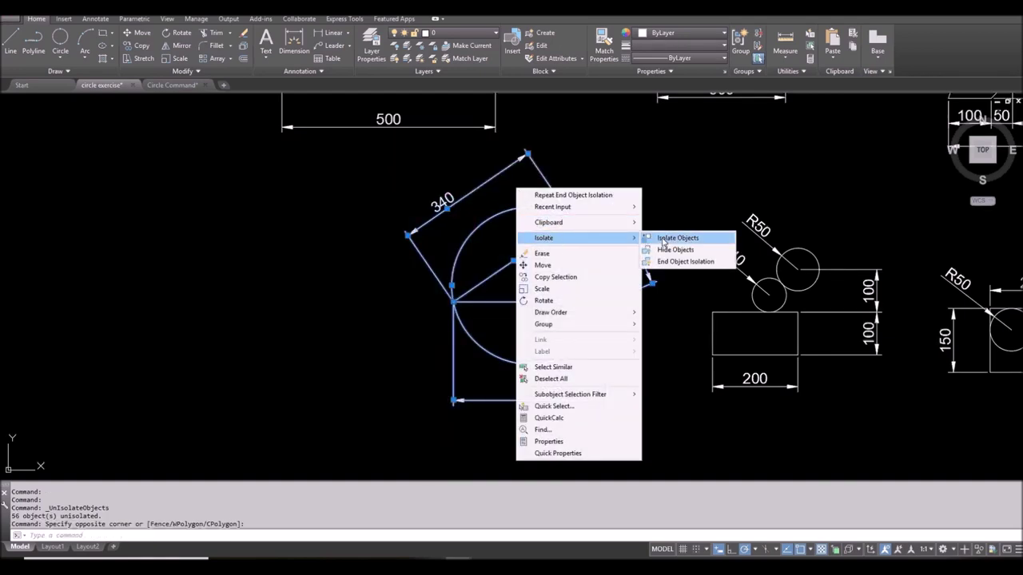
click(678, 238)
middle_drag(545, 291, 260, 298)
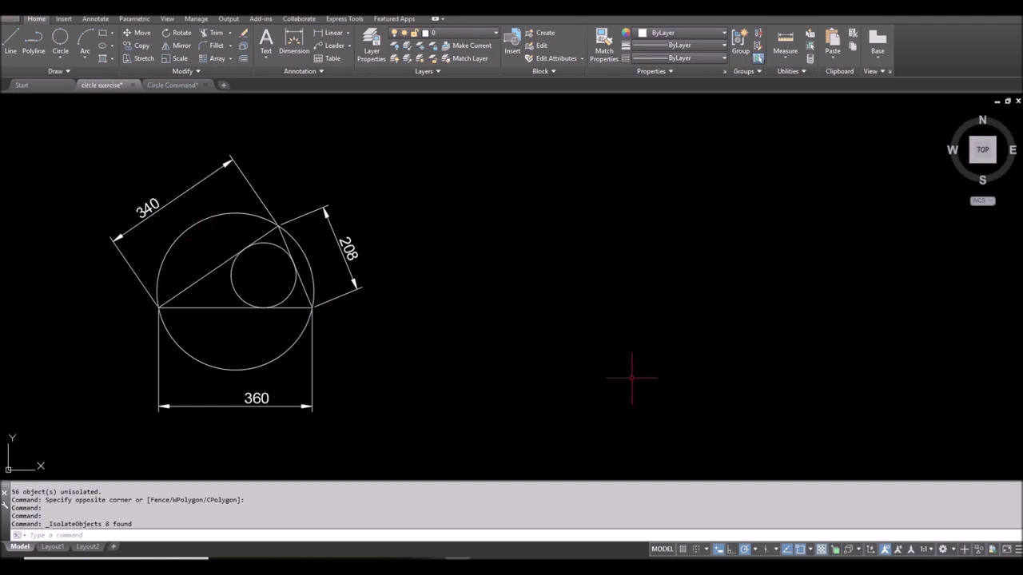
text(l)
key(Return)
- Draw a 360 base line with radius-340 and radius-208 circles at its ends
click(456, 298)
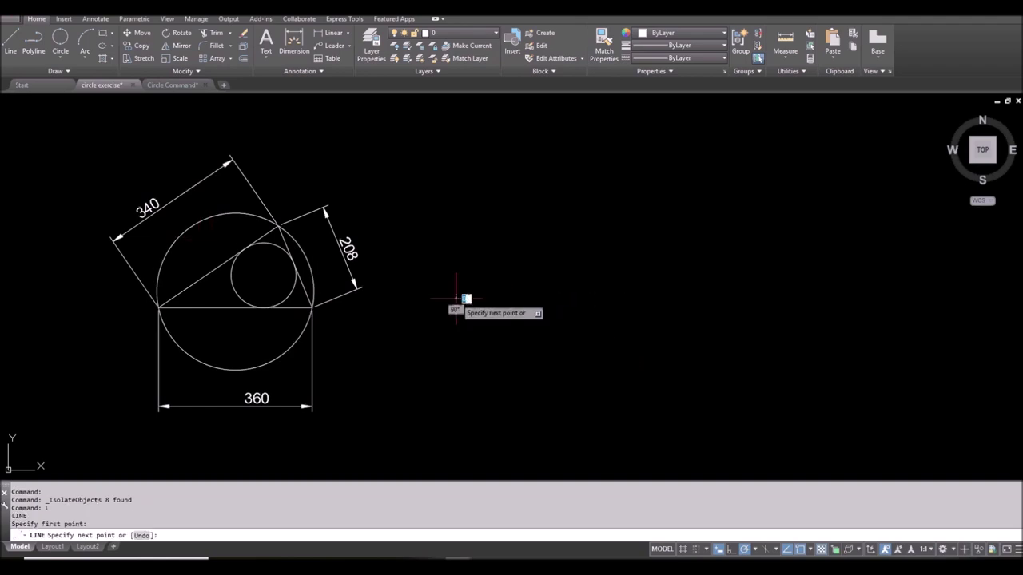
text(36)
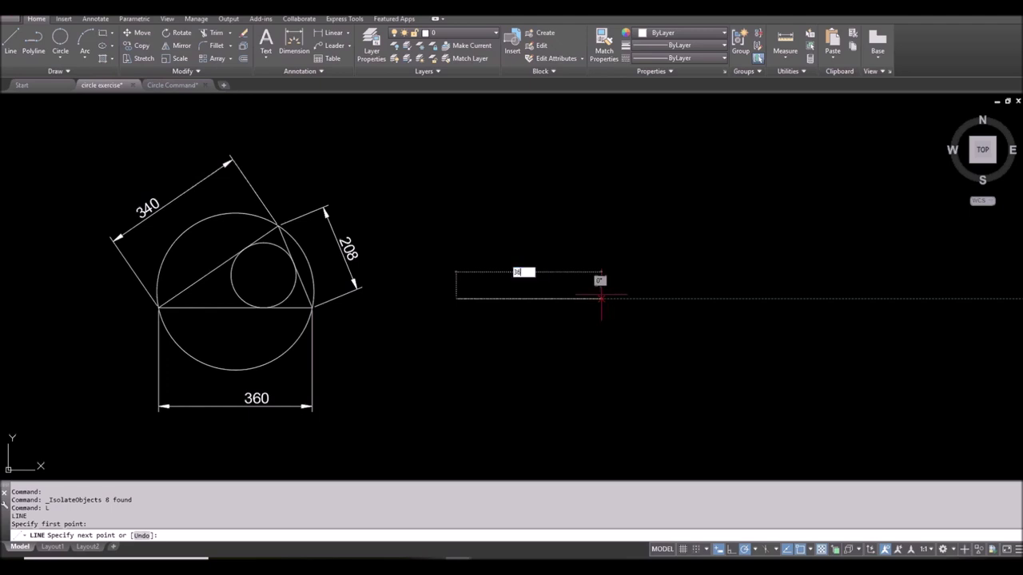
text(0)
key(Return)
key(Return)
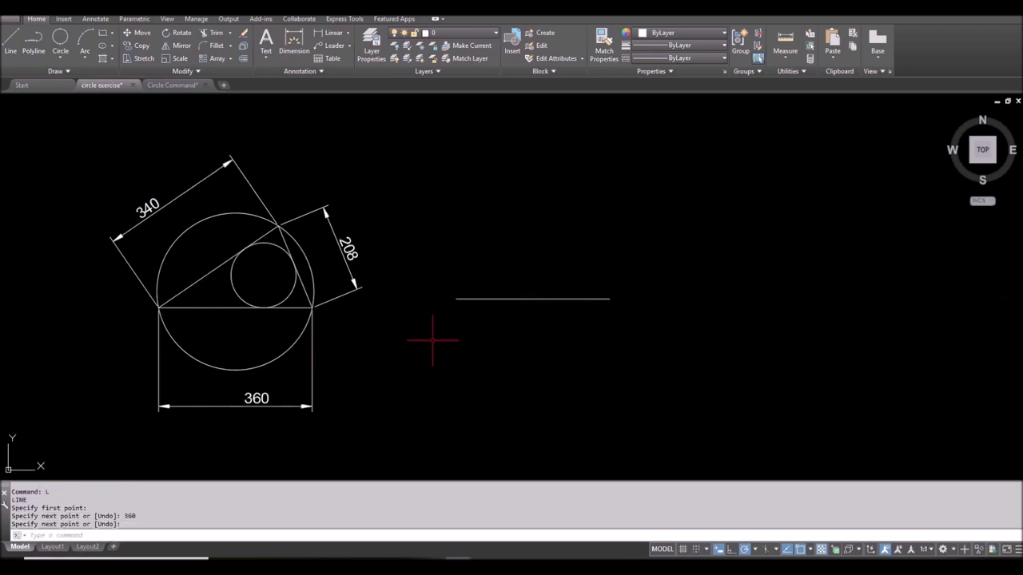
text(c)
key(Return)
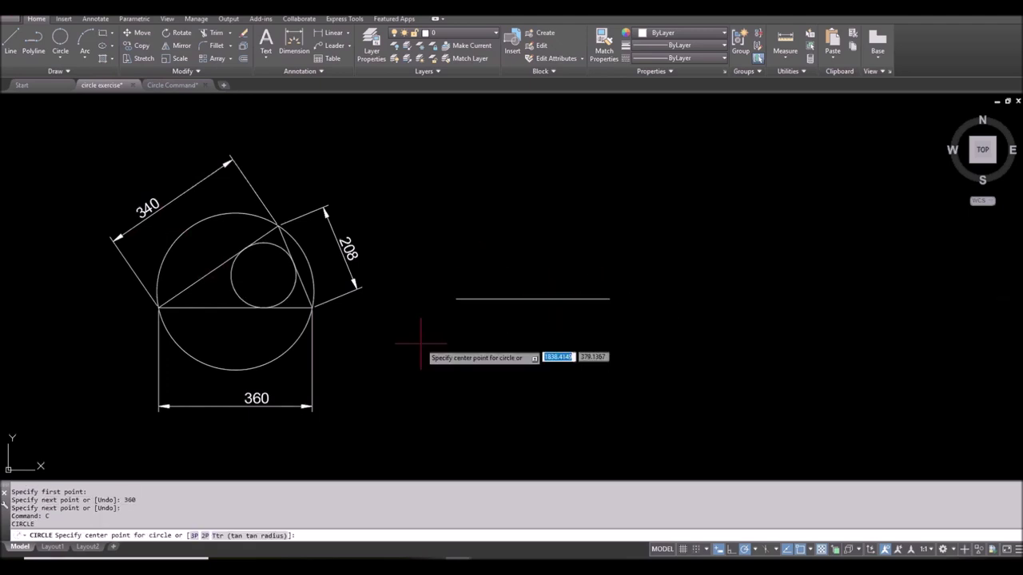
click(456, 299)
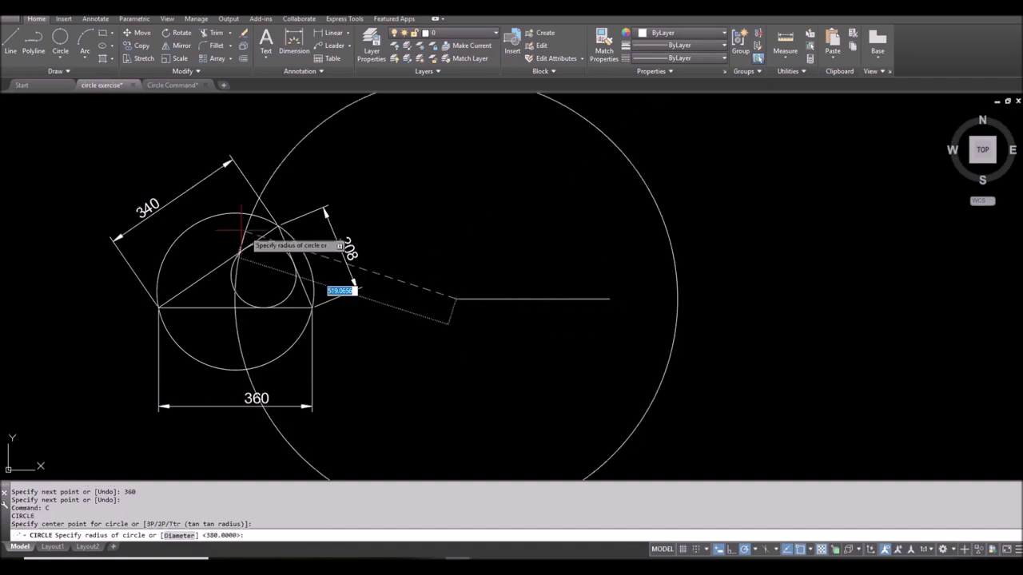
text(340)
key(Return)
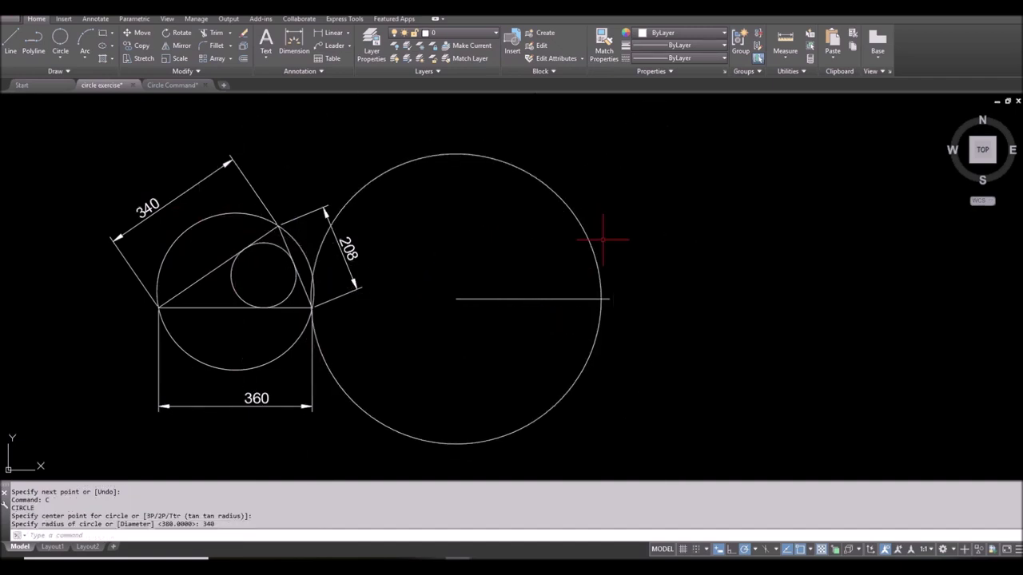
key(Return)
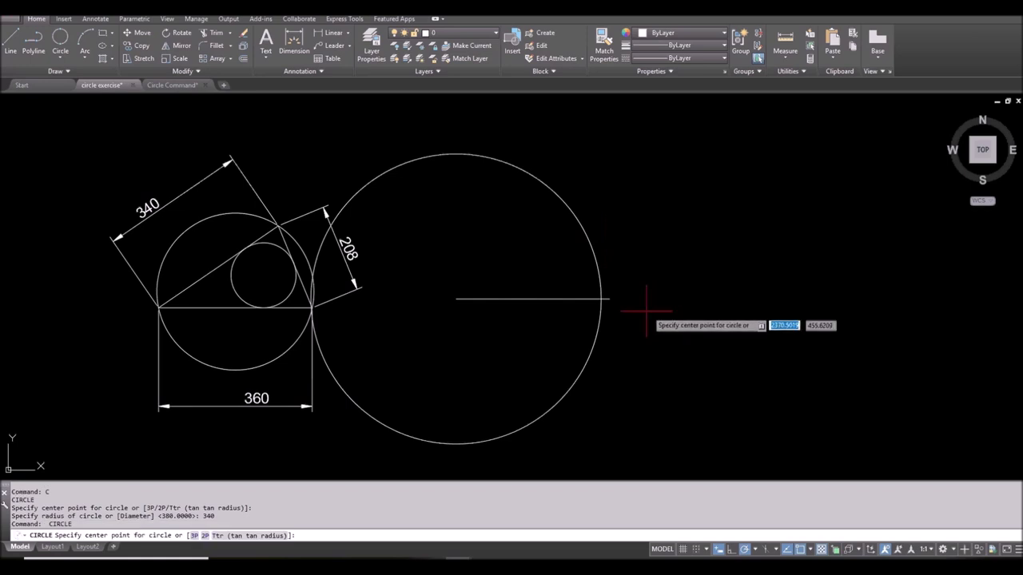
click(609, 300)
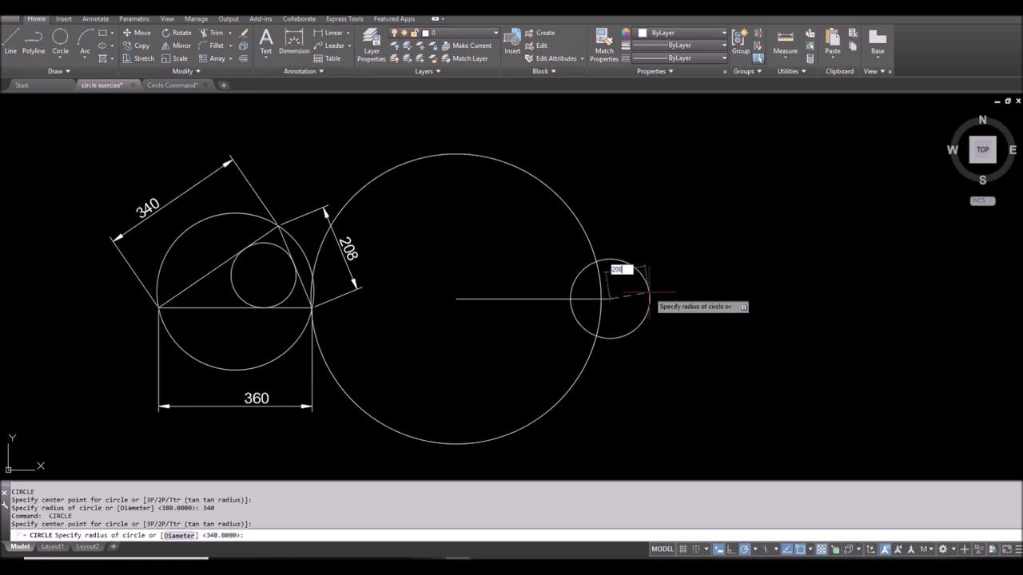
key(Return)
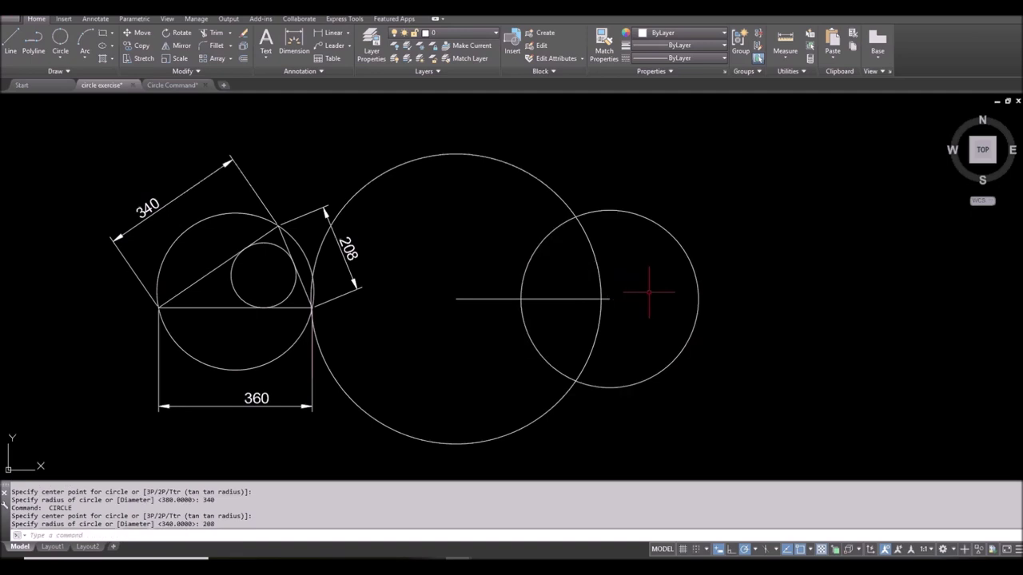
- Draw the two triangle sides from the base ends to the circles' intersection
text(l)
key(Return)
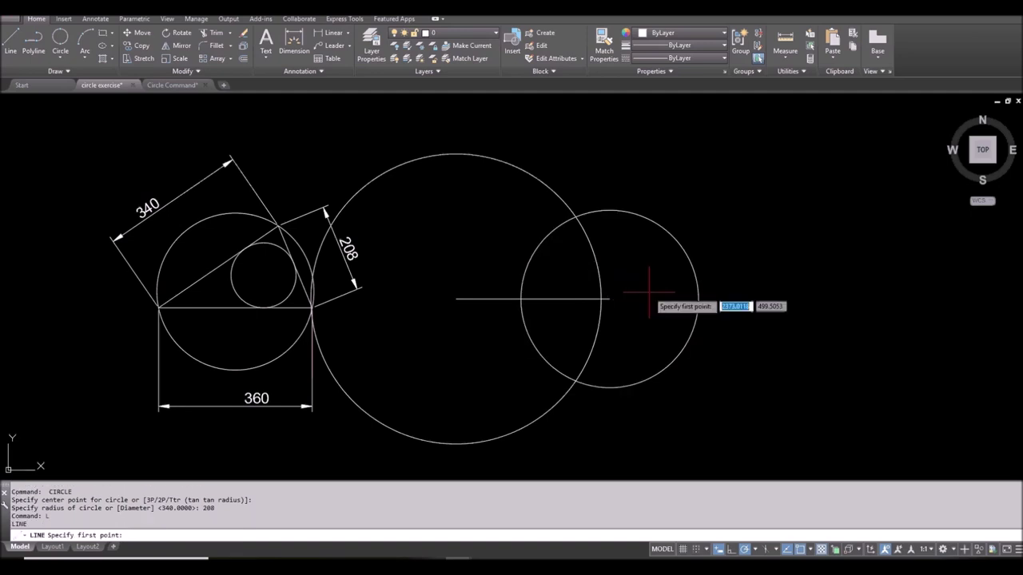
click(456, 299)
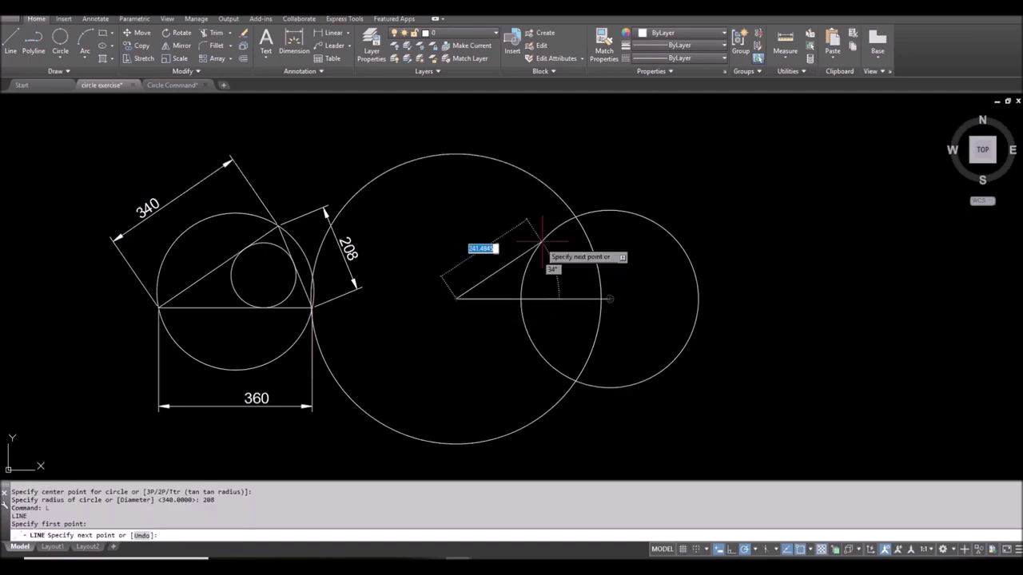
click(605, 289)
click(609, 298)
key(Return)
- Erase the two construction circles and re-centre the view
click(622, 412)
click(508, 331)
text(e)
key(Return)
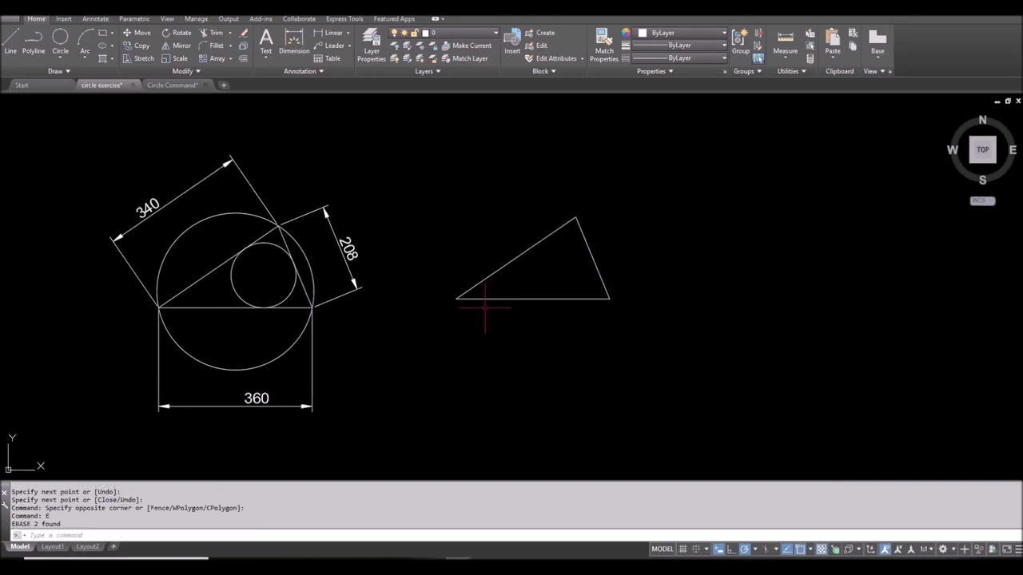
middle_drag(541, 286, 624, 304)
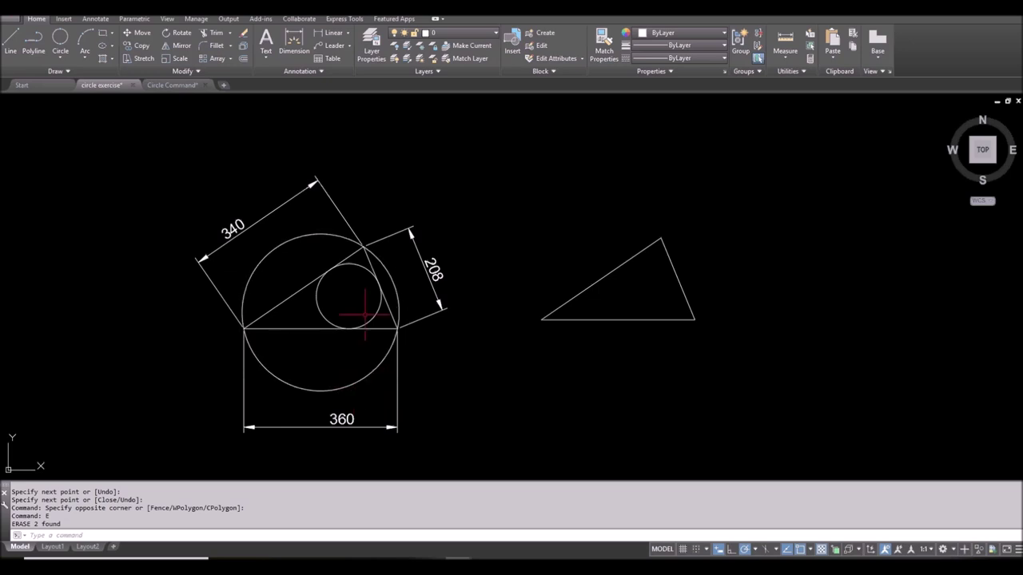
- Draw a 3-Point circle through the new triangle's left, top and right corners
click(61, 58)
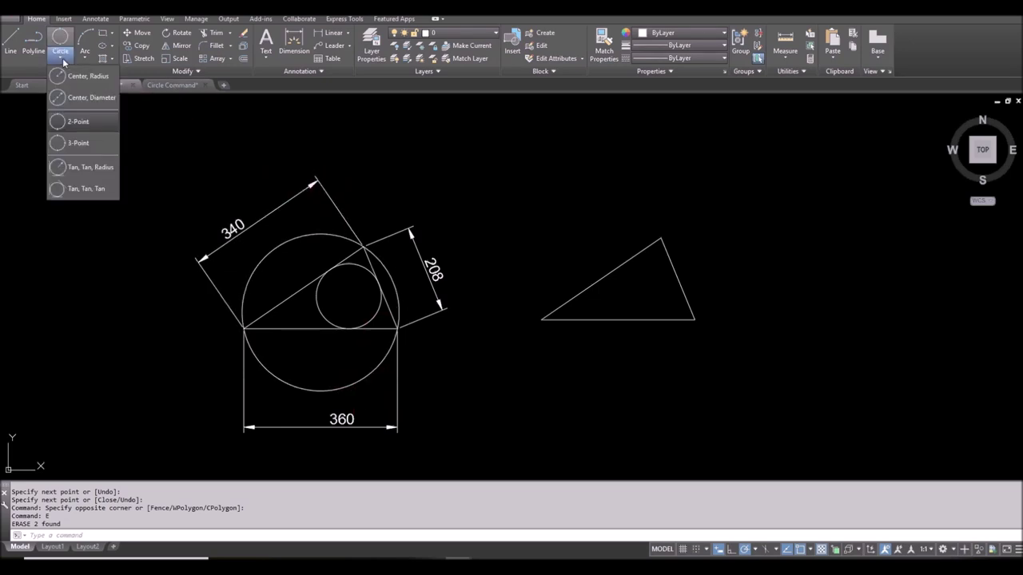
click(83, 146)
click(542, 319)
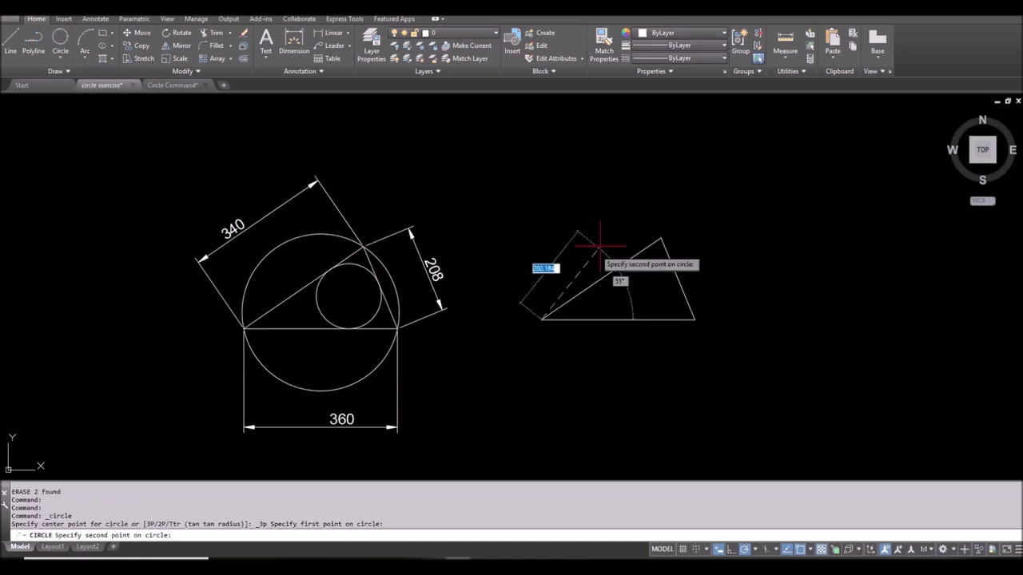
click(661, 238)
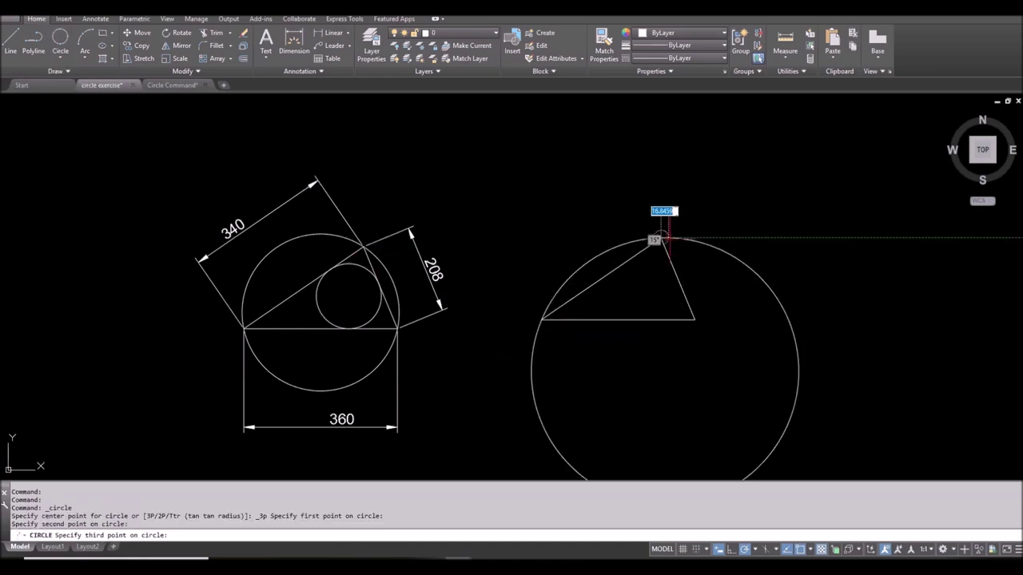
click(694, 320)
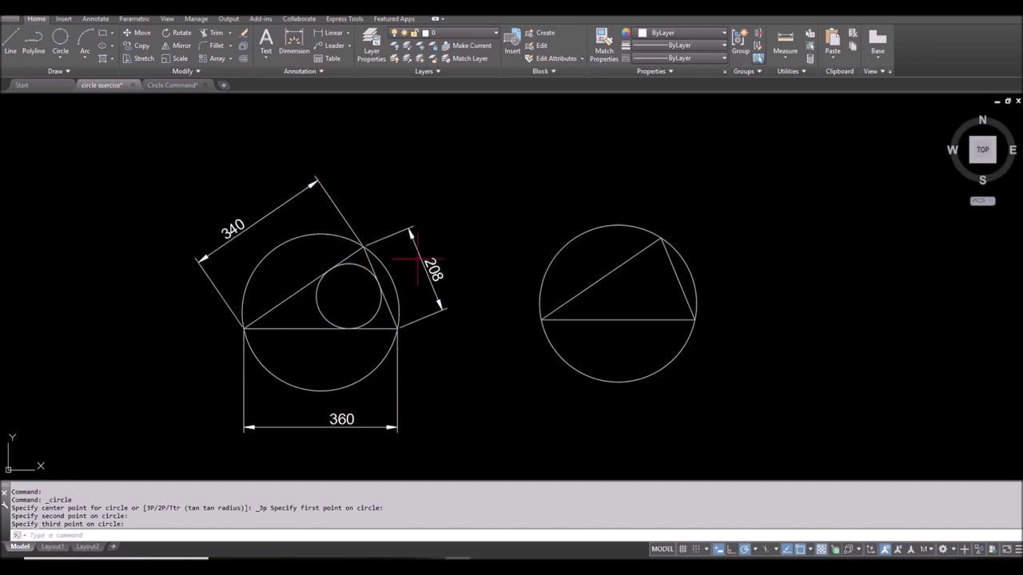
click(61, 61)
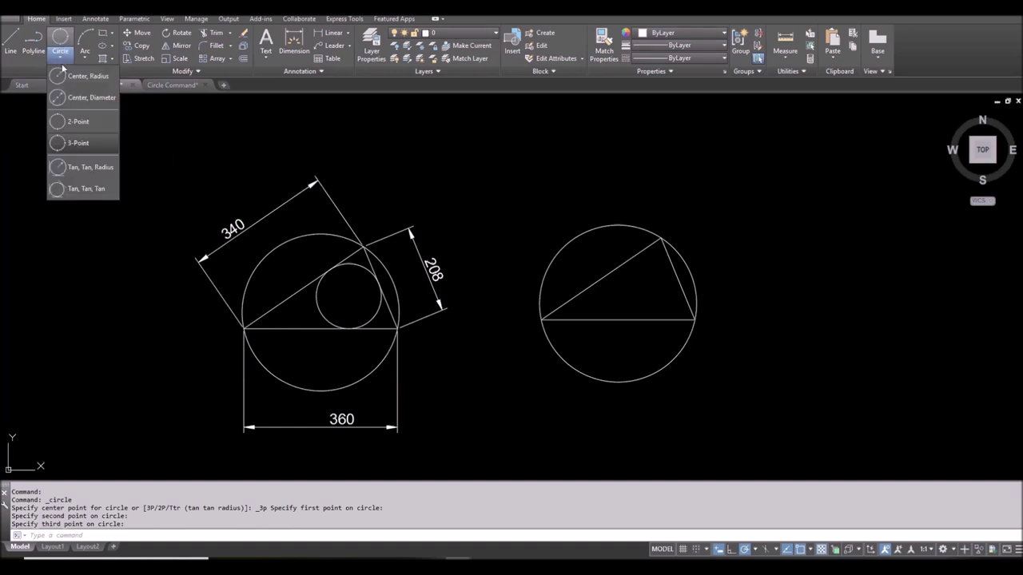
click(86, 189)
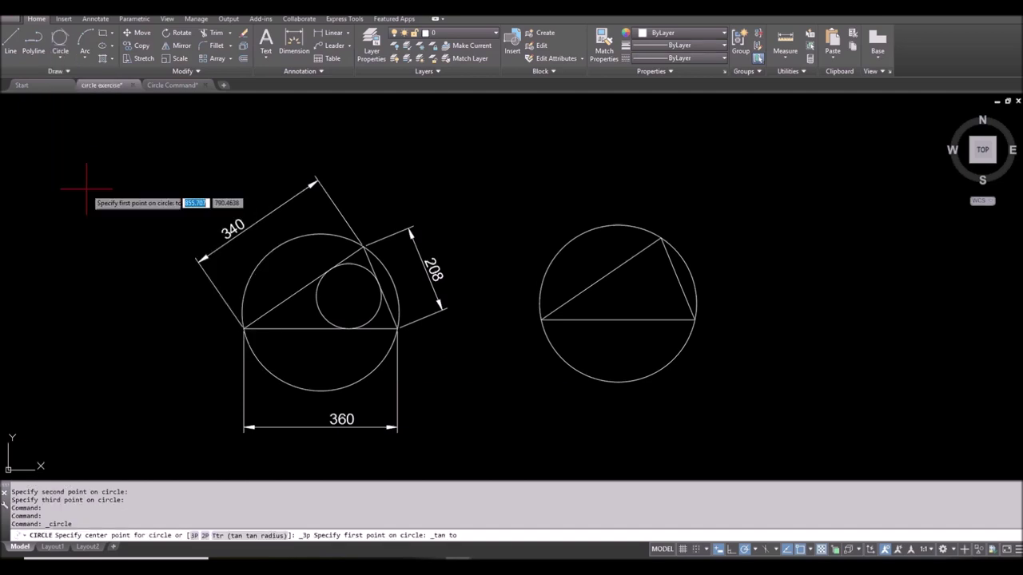
click(620, 267)
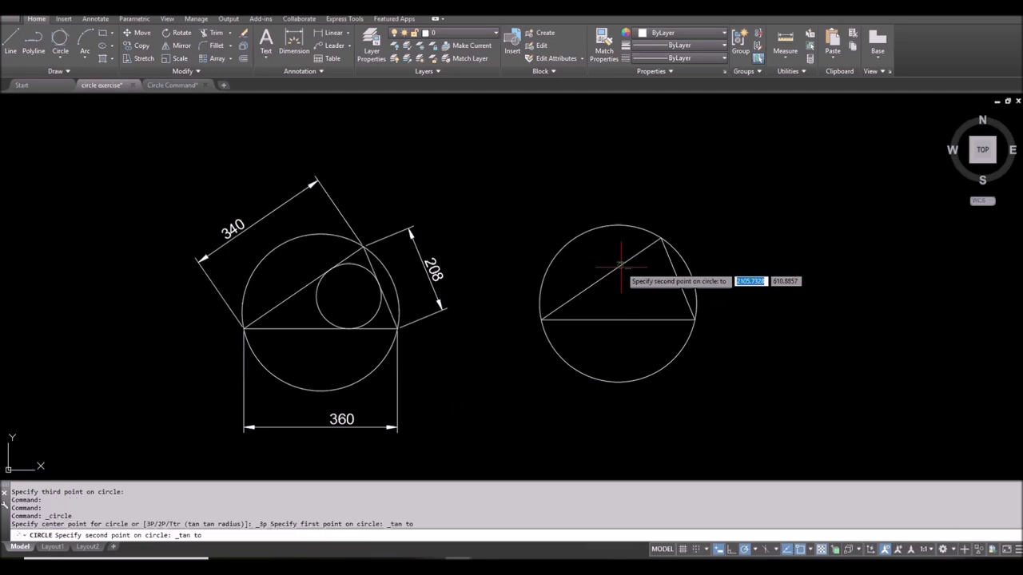
click(676, 291)
click(654, 320)
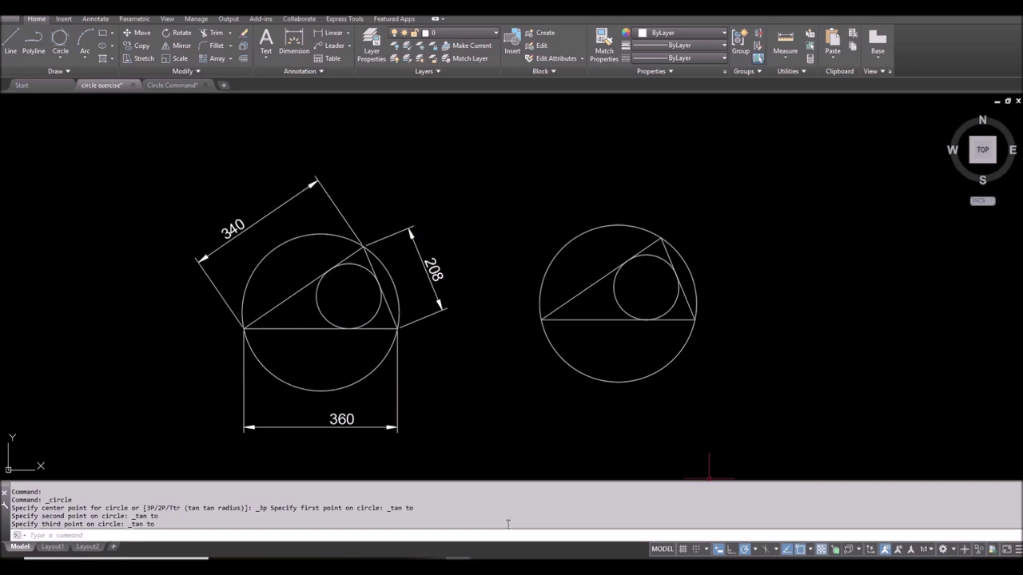
text(c)
key(Return)
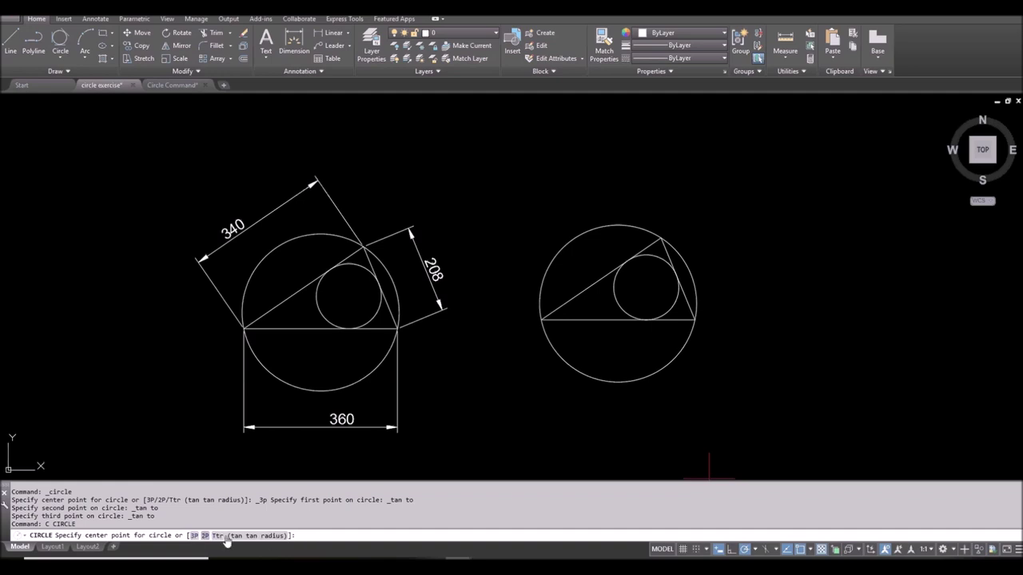
click(60, 54)
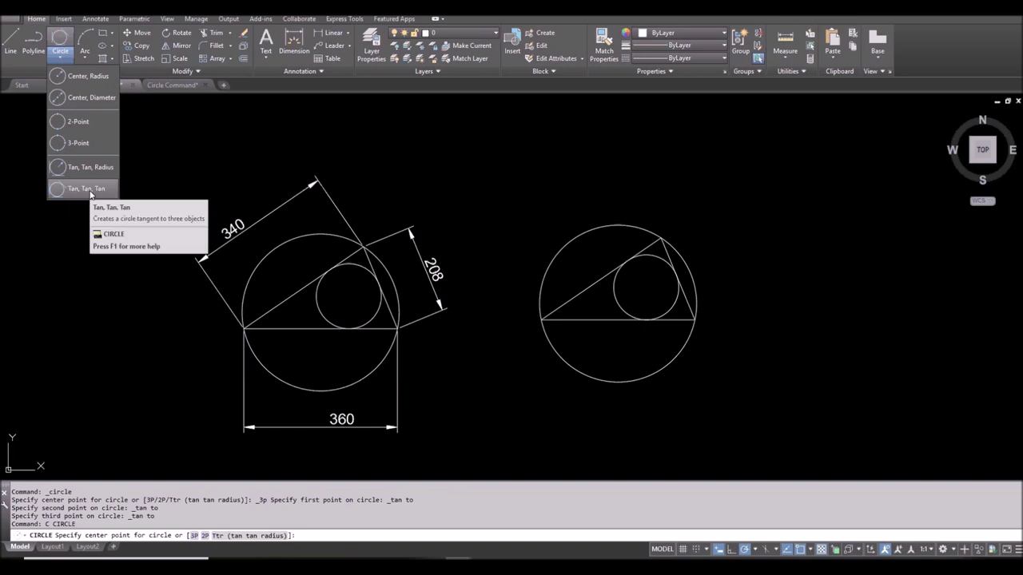
key(Escape)
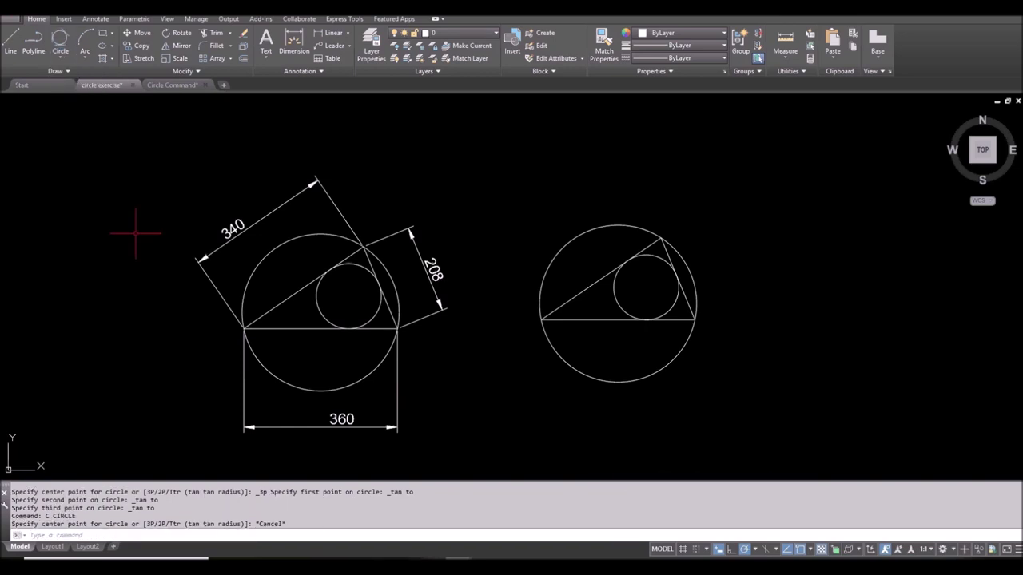
click(60, 54)
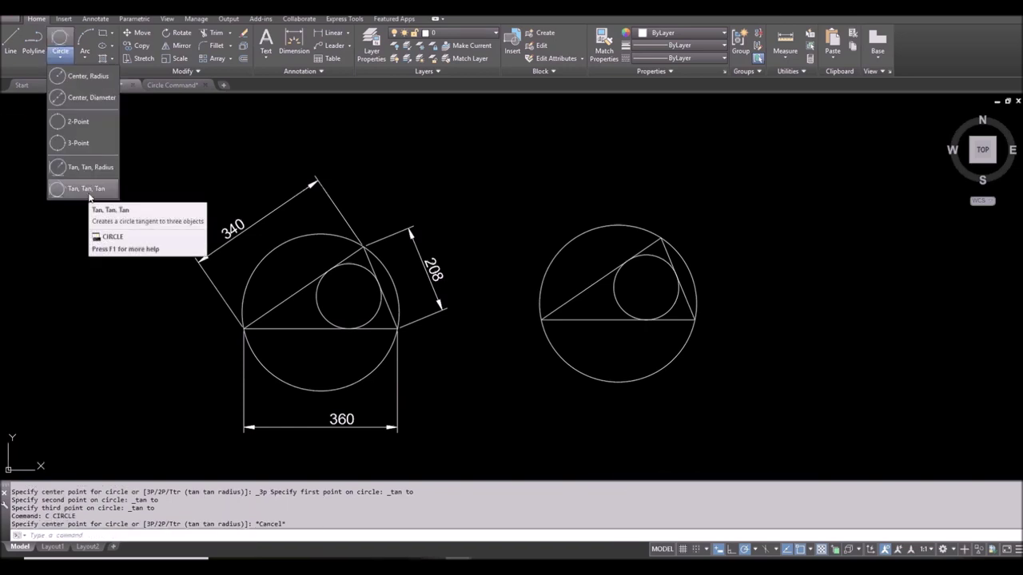
key(Escape)
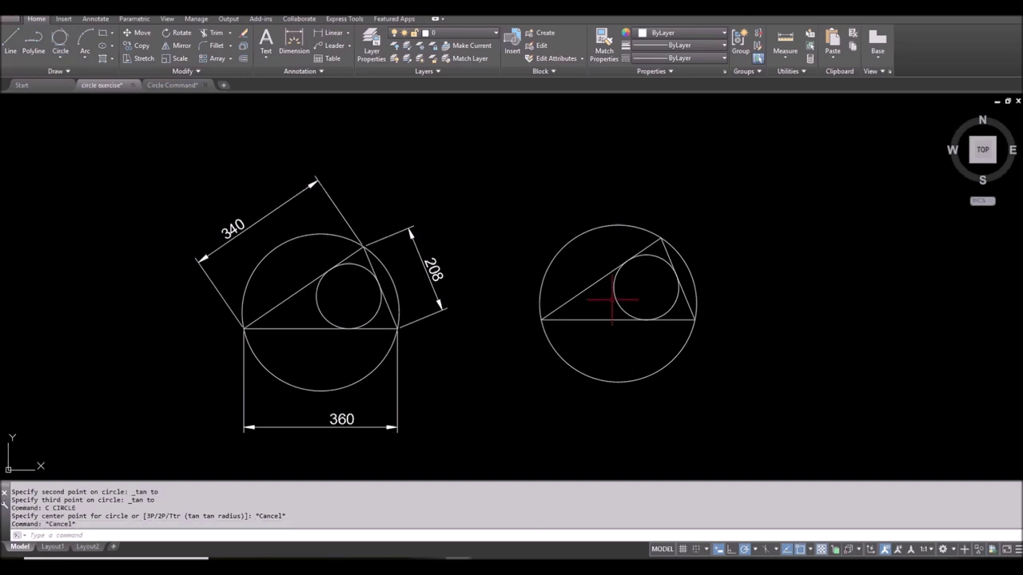
click(616, 300)
text(e)
key(Return)
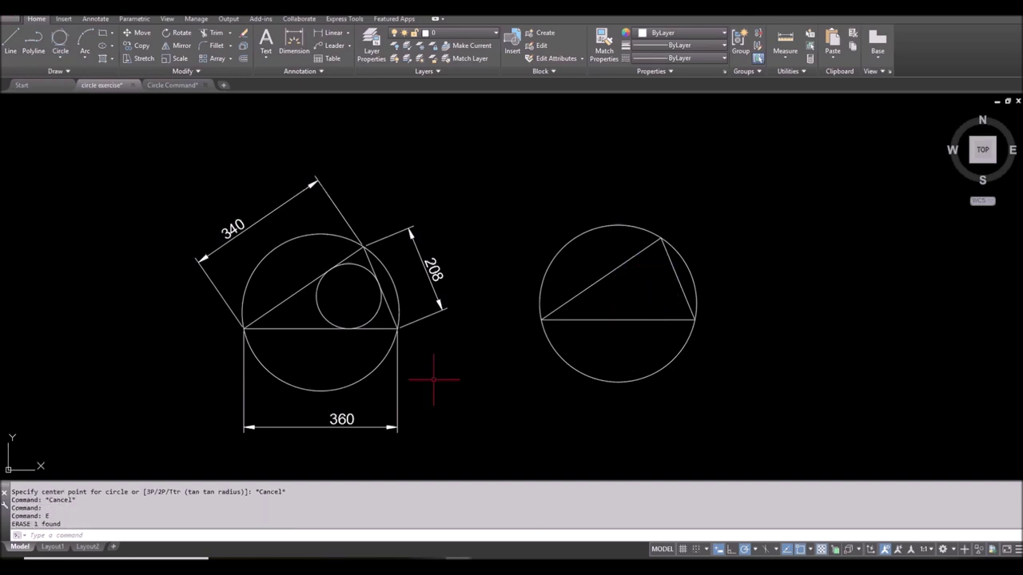
- Try a Tan, Tan, Tan circle on the slanted side, then cancel it
click(62, 61)
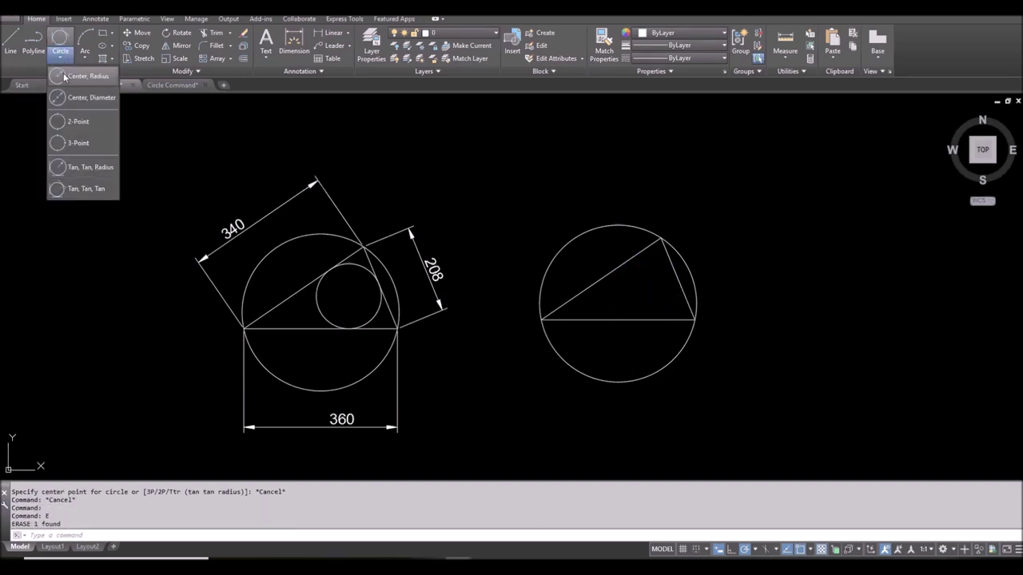
click(86, 190)
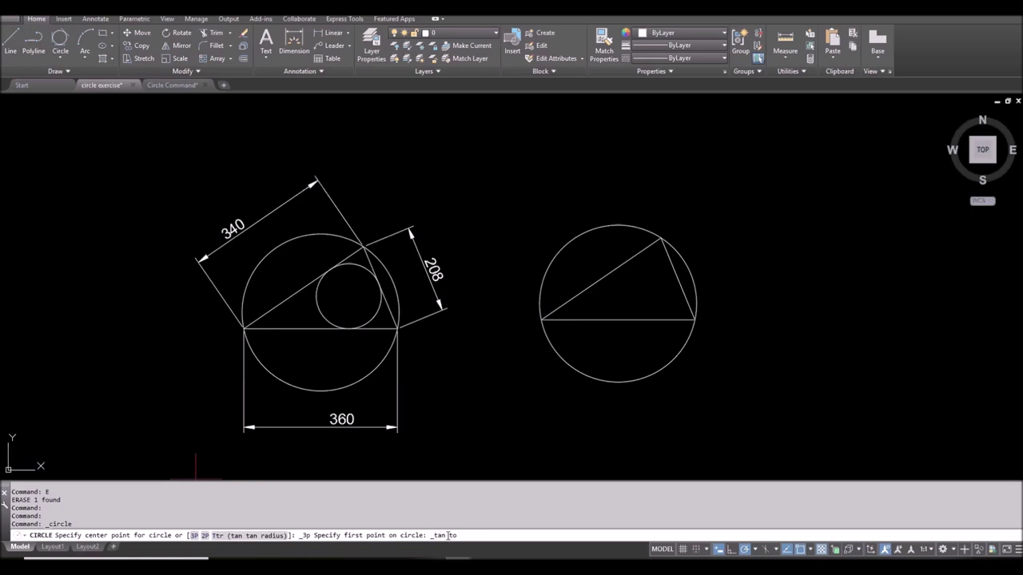
click(612, 281)
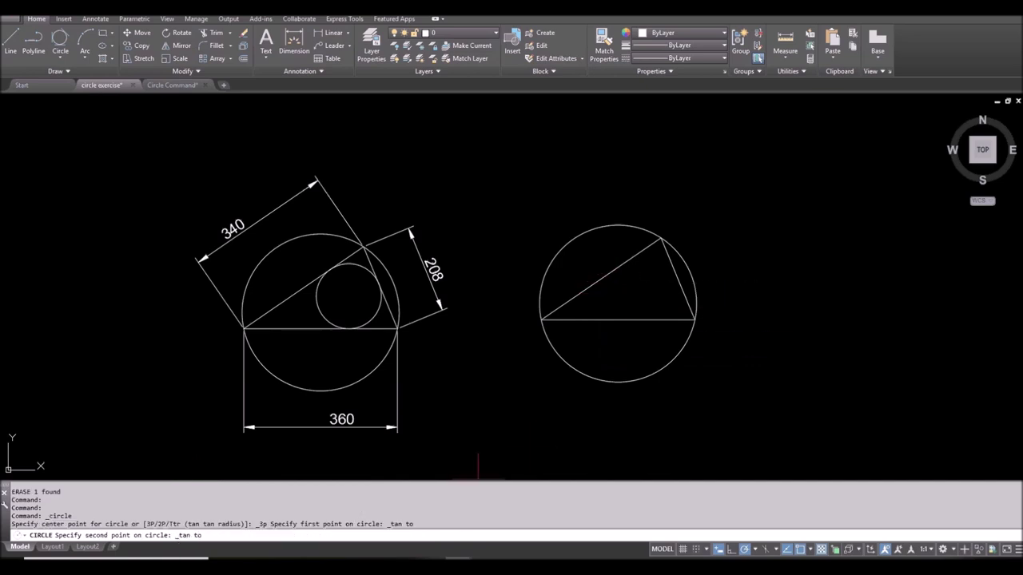
key(Escape)
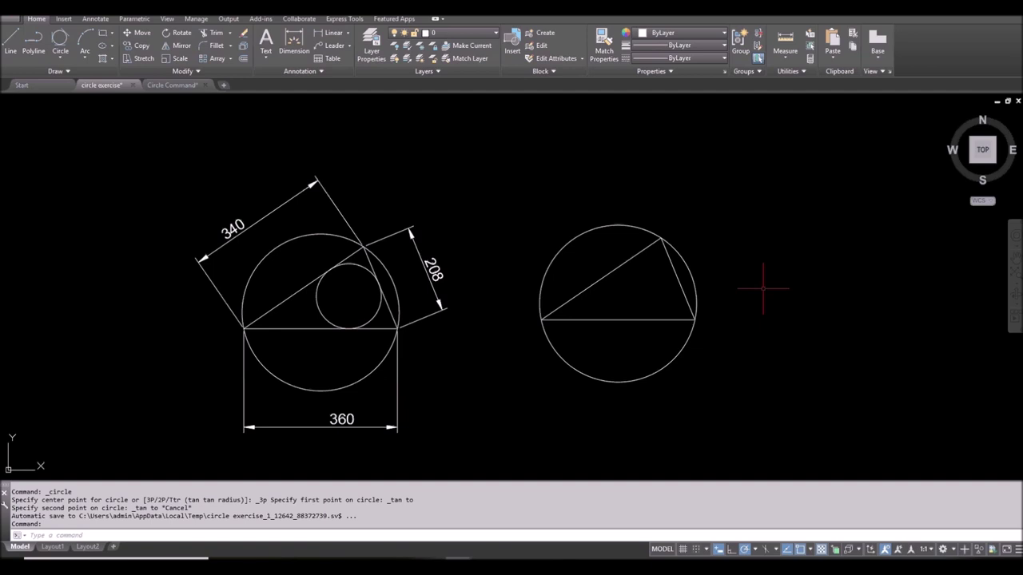
- Restart CIRCLE in 3P mode with a Tangent snap on the triangle's slanted side
key(Return)
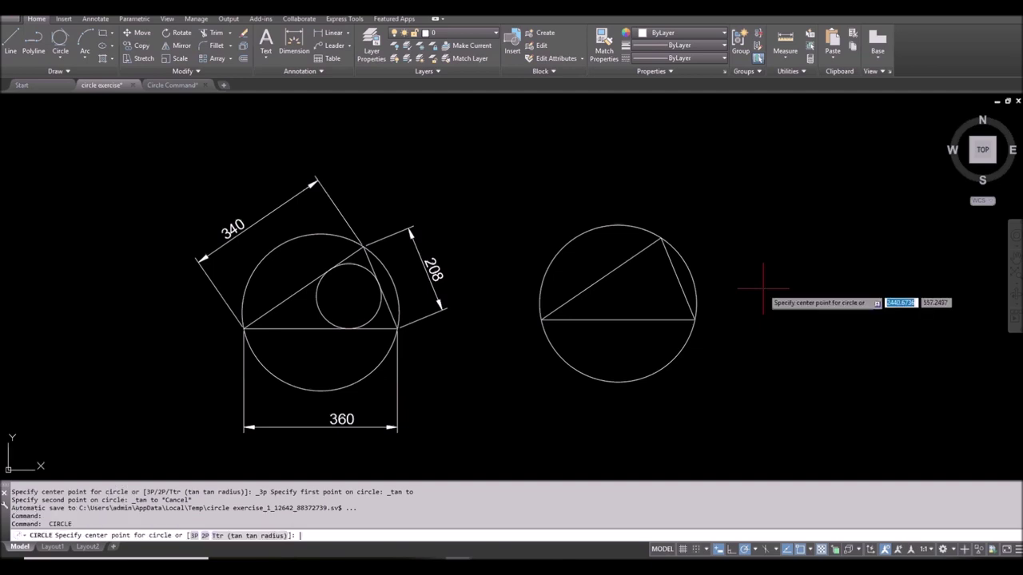
text(3p)
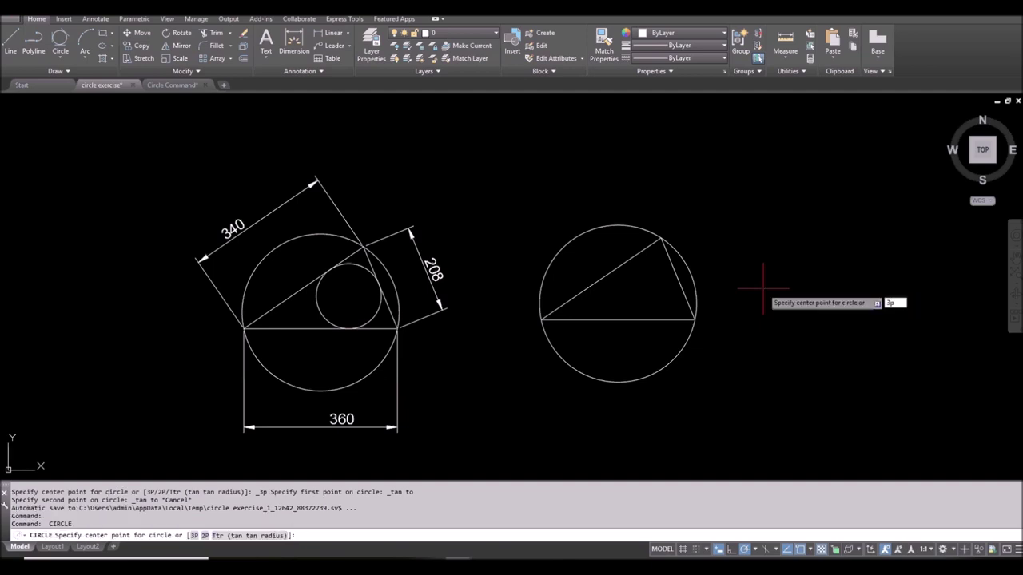
key(Return)
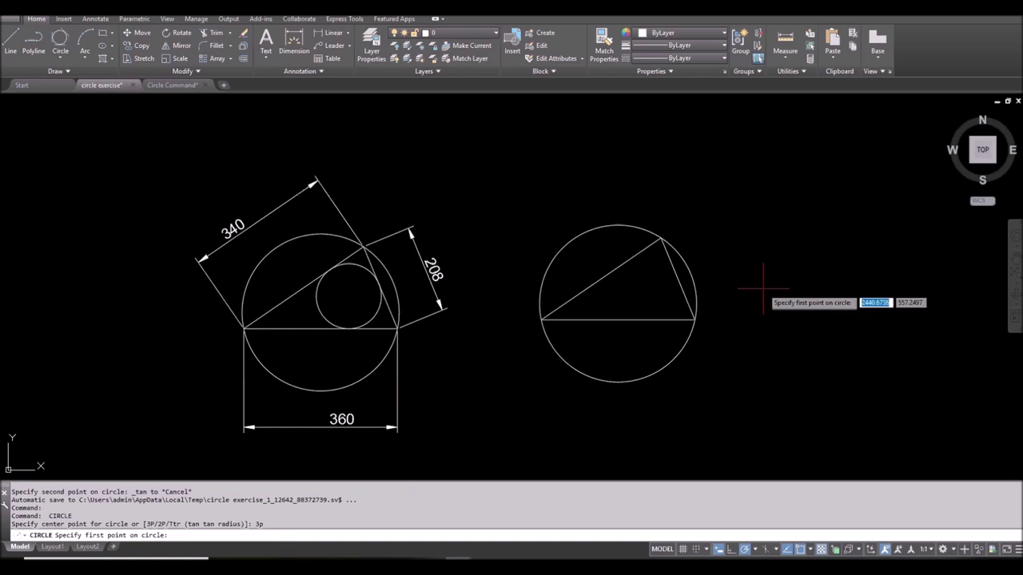
text(tan)
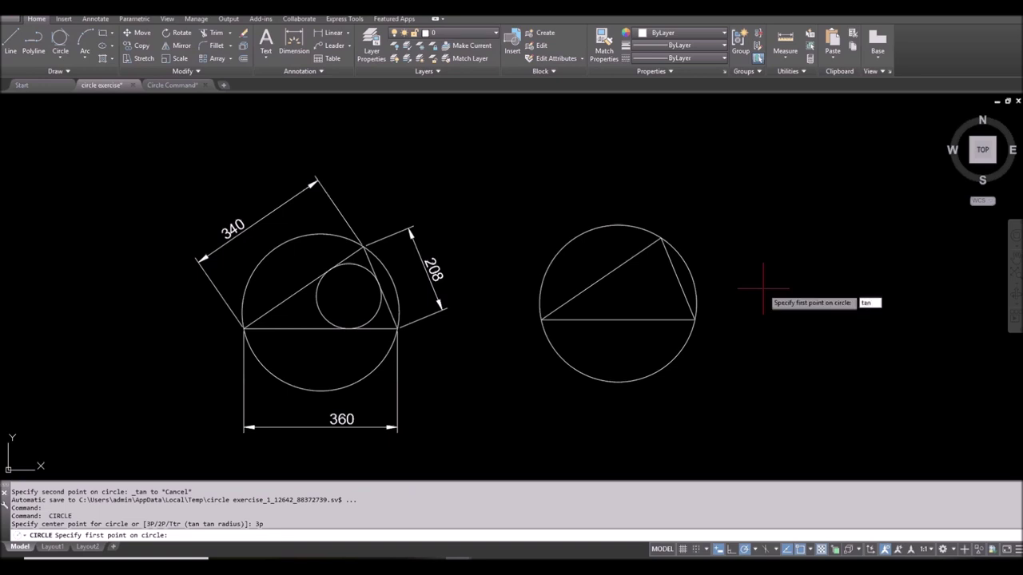
key(Return)
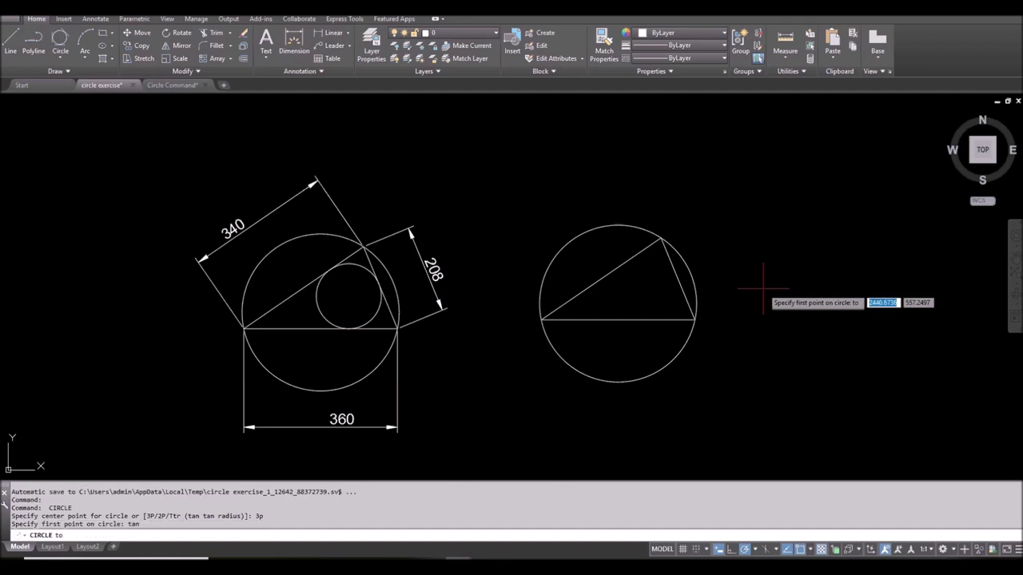
click(611, 281)
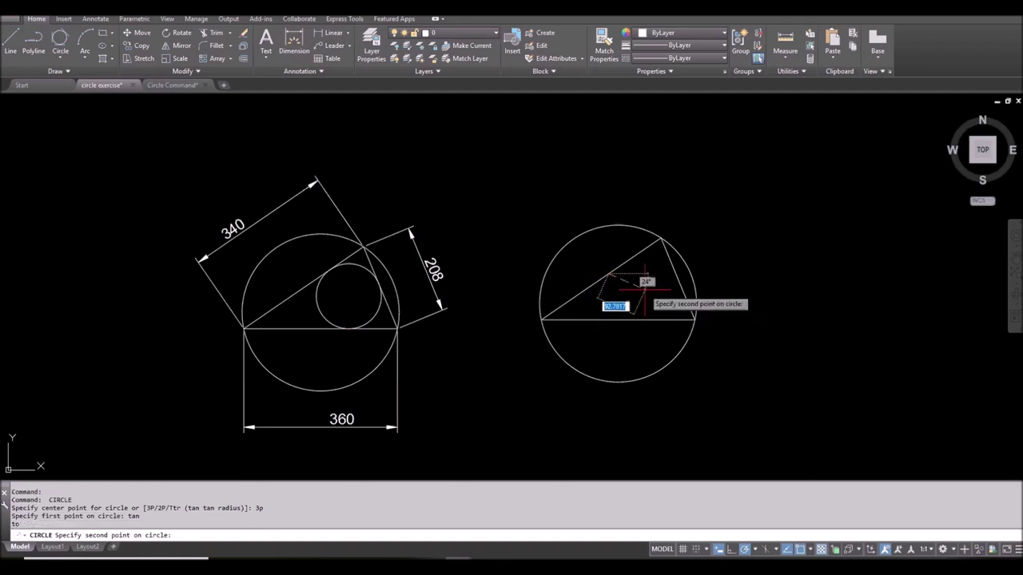
- Tangent-snap to the other two sides to complete the inscribed circle
shift+right_click(757, 259)
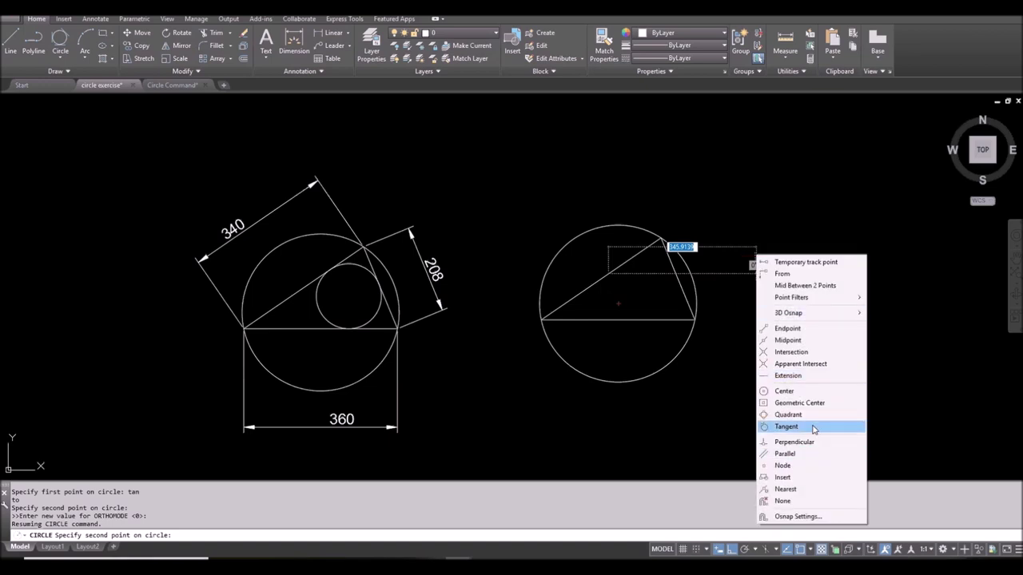
click(786, 426)
click(682, 283)
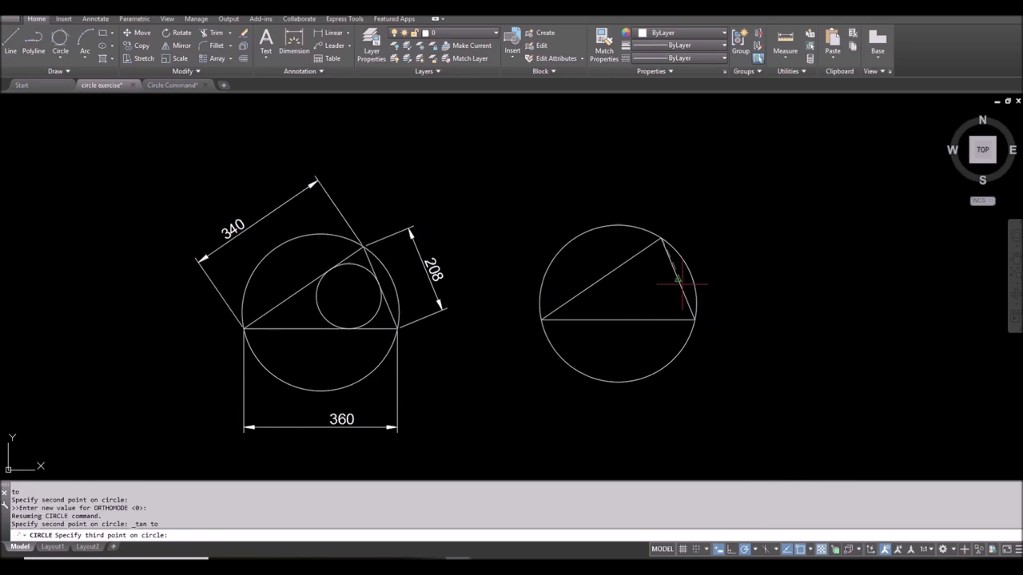
shift+right_click(775, 249)
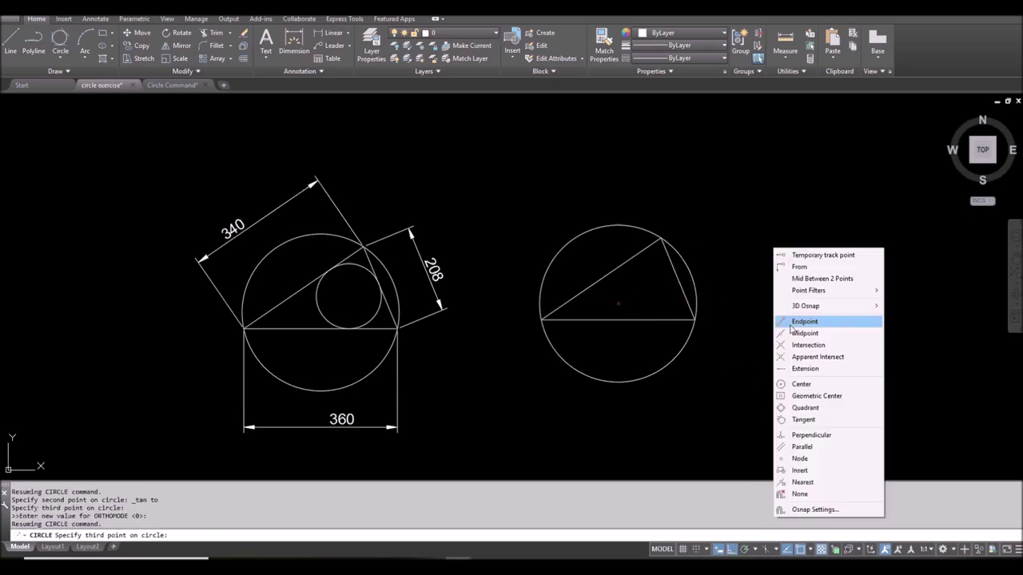
click(803, 420)
click(649, 320)
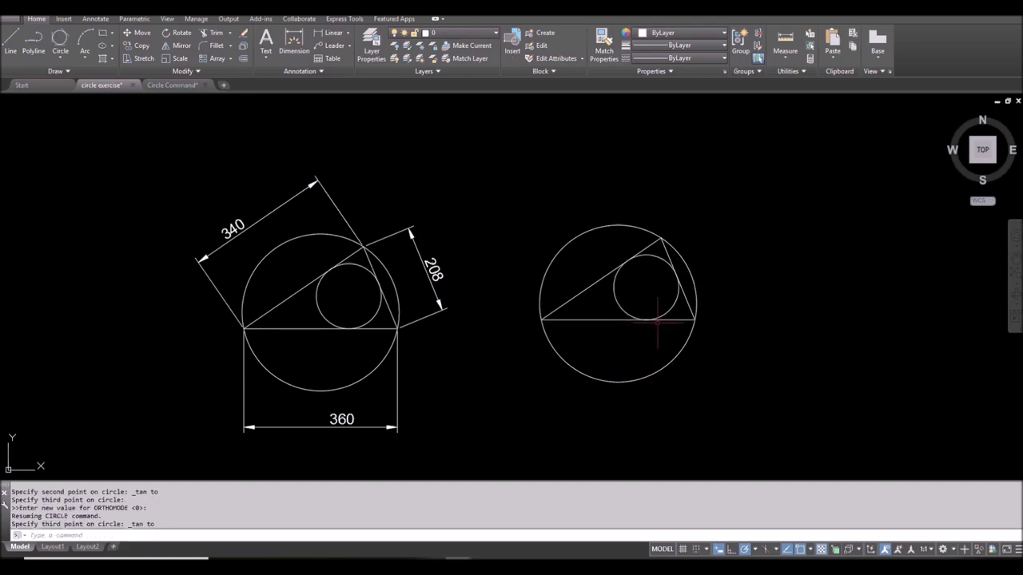
key(Escape)
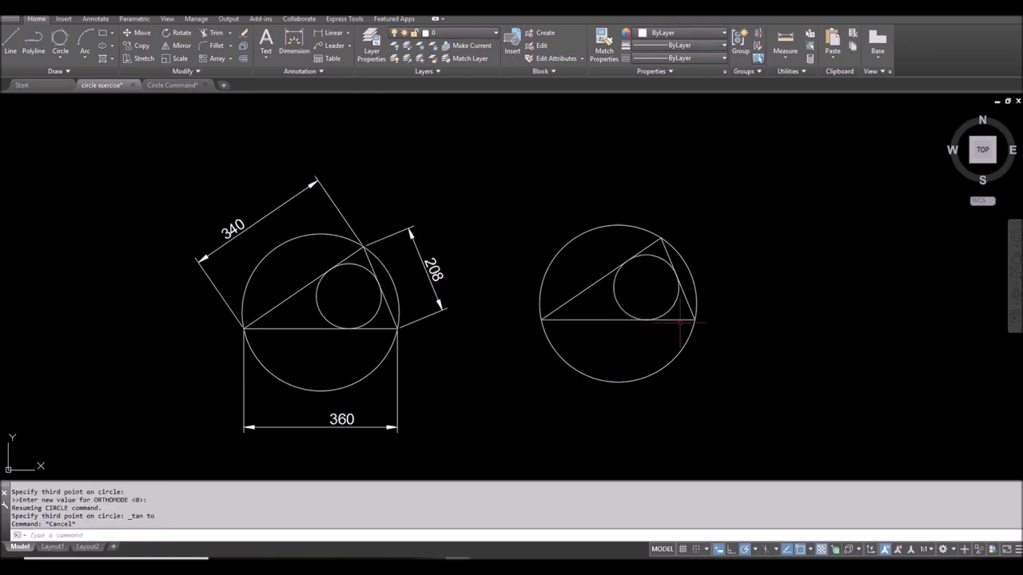
click(58, 61)
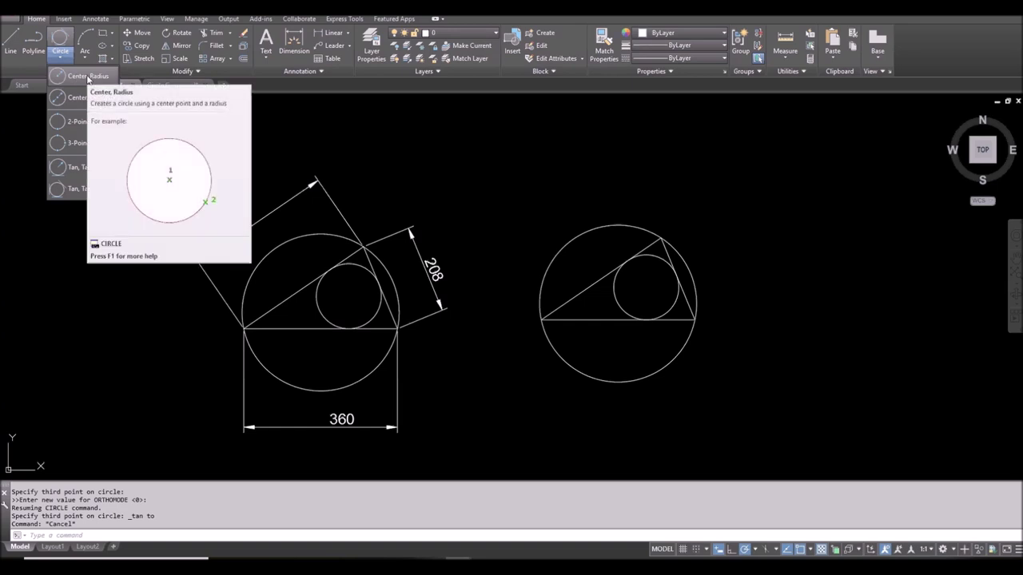
- Erase the redrawn triangle-in-circle copy and end object isolation
drag(707, 393, 533, 206)
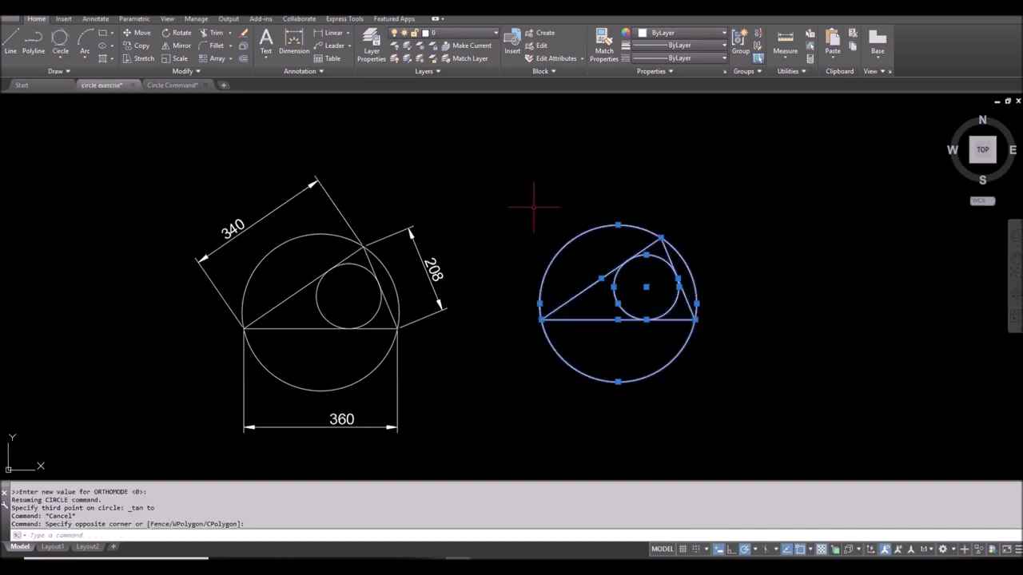
text(e)
key(Return)
right_click(537, 196)
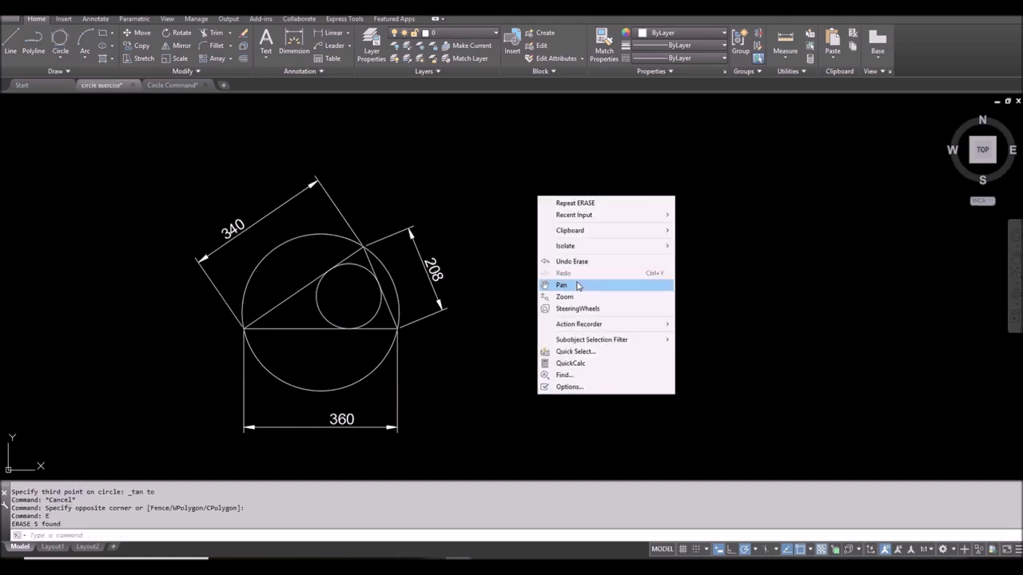
mouse_move(578, 254)
click(712, 271)
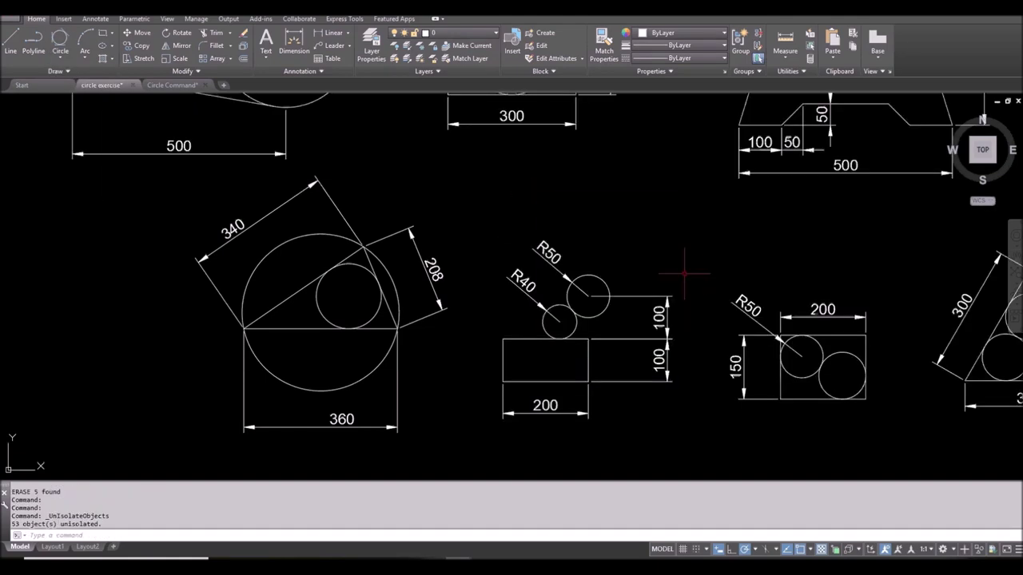
- Window-select the R40/R50 circles figure
scroll(645, 382, down, 2)
scroll(660, 370, up, 5)
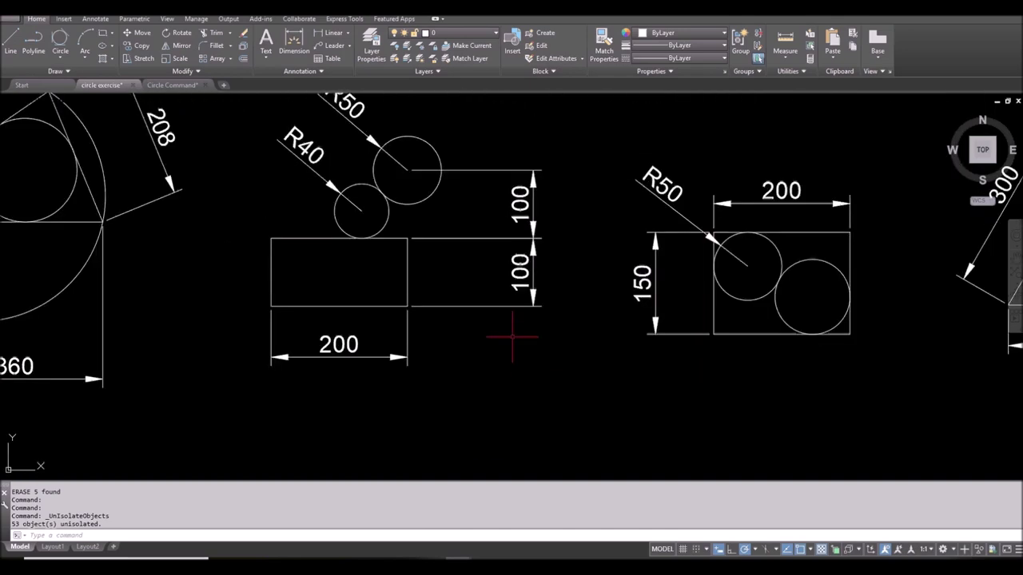
scroll(556, 393, down, 3)
click(550, 393)
click(358, 178)
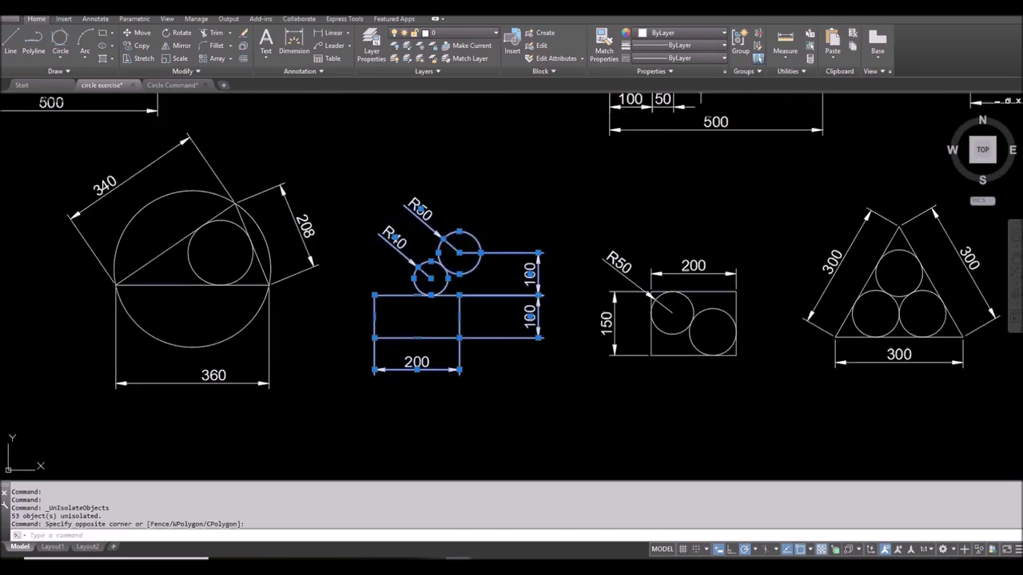
- Isolate the R40/R50 figure and shift it to the left of the view
right_click(452, 153)
mouse_move(511, 201)
click(614, 203)
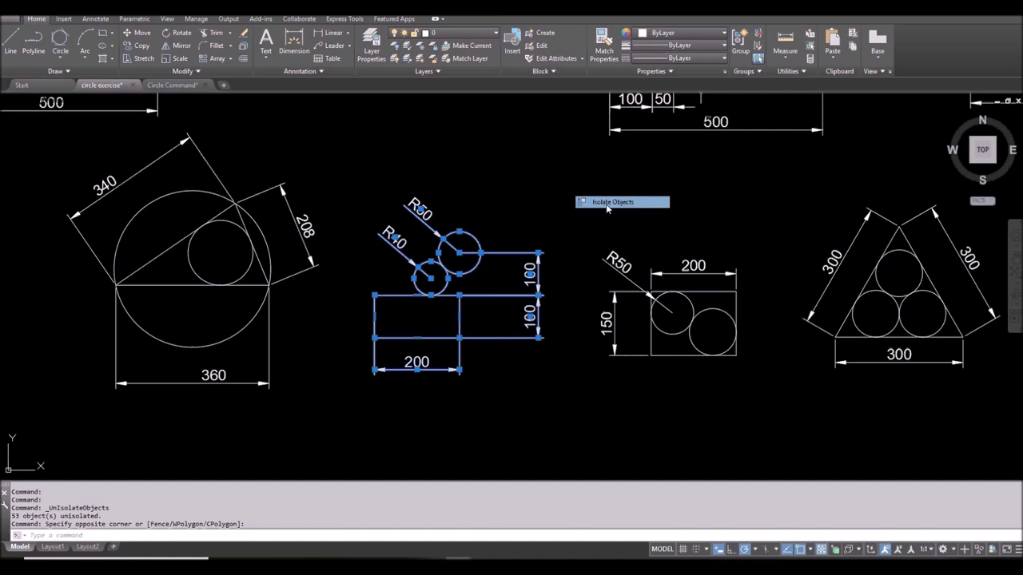
middle_drag(458, 305, 394, 311)
scroll(389, 311, up, 3)
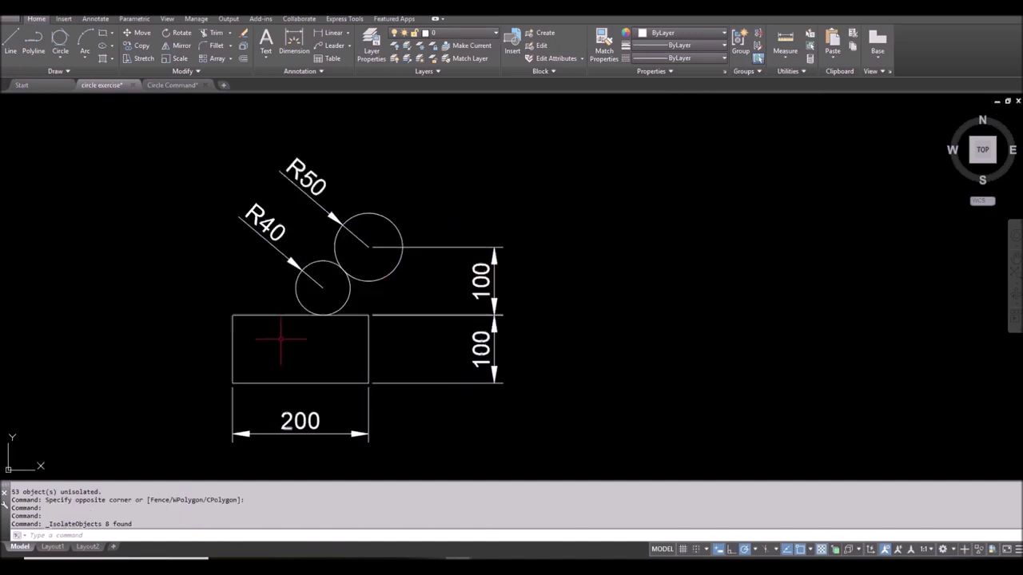
- Draw a 200×100 rectangle to the right of the original
key(Return)
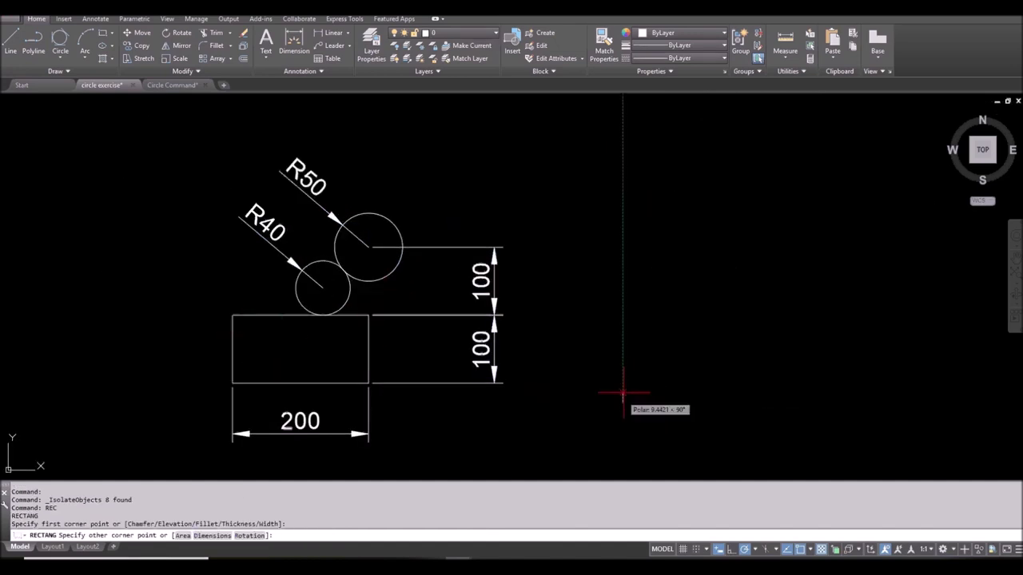
click(622, 403)
text(@200,100)
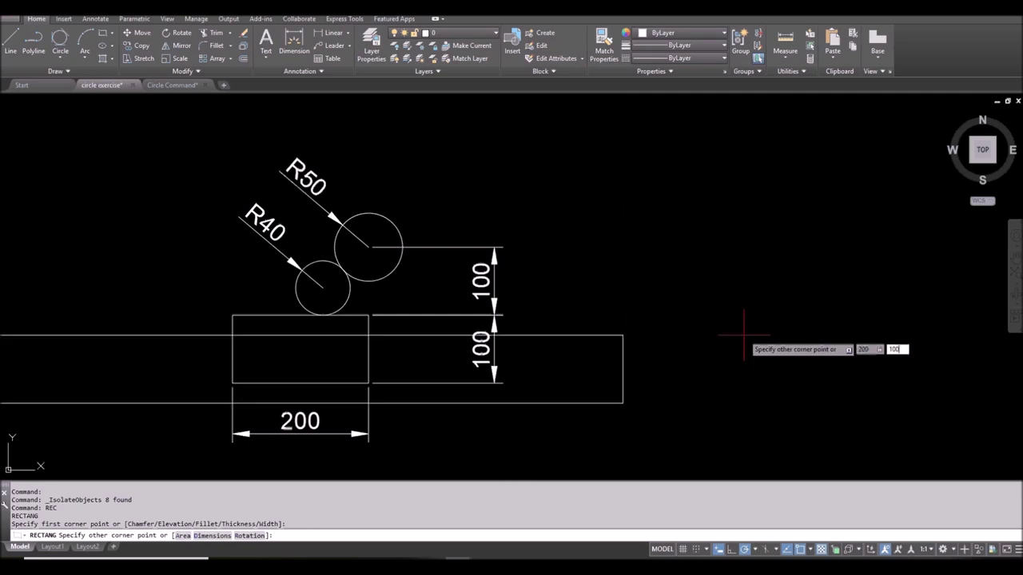
key(Return)
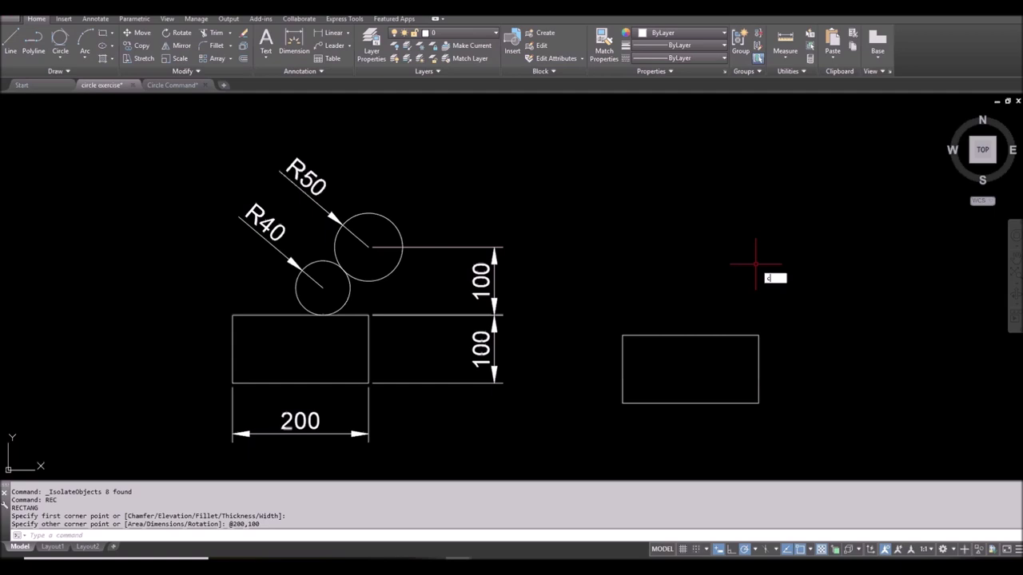
- Add a radius-50 circle centred 100 above the rectangle's corner
key(Return)
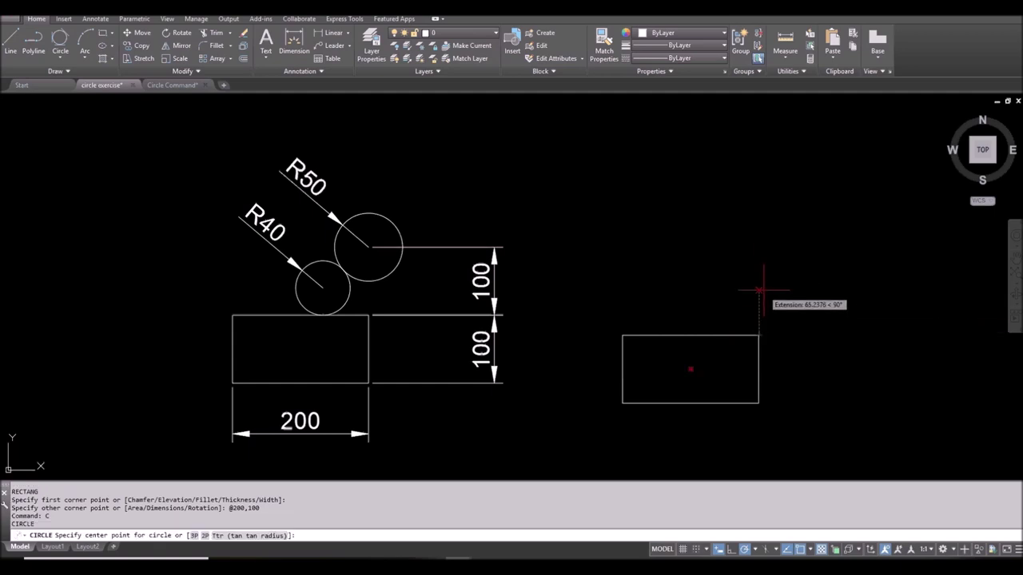
text(100)
key(Return)
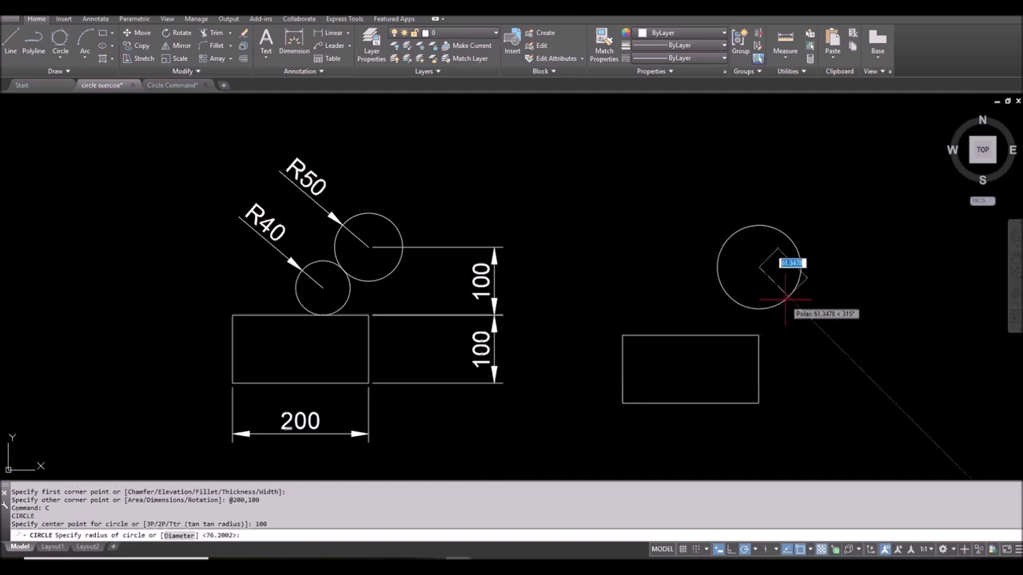
text(50)
key(Return)
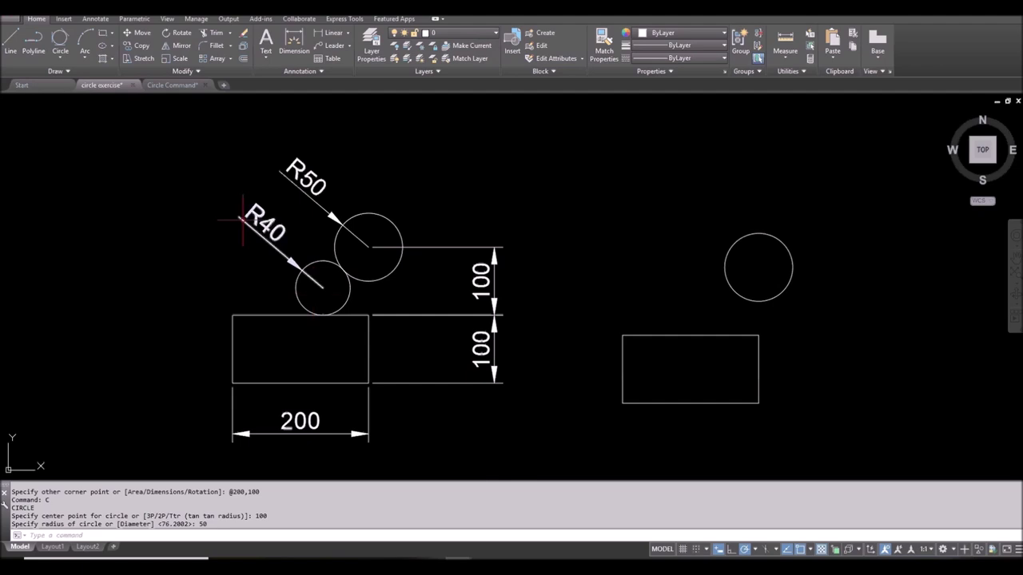
- Add a radius-40 Tan-Tan-Radius circle touching the R50 circle and rectangle, then delete the copy
click(60, 56)
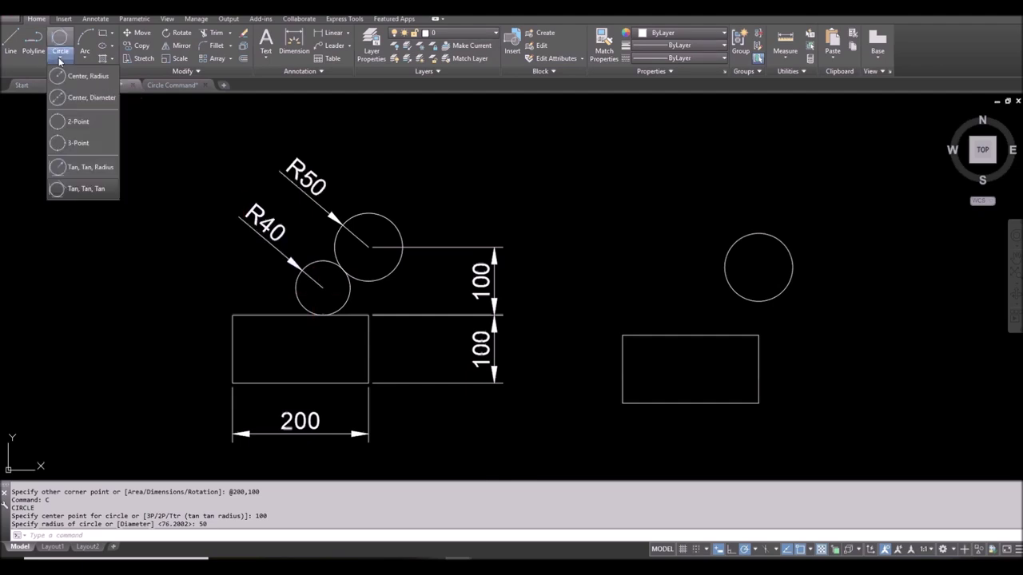
click(89, 167)
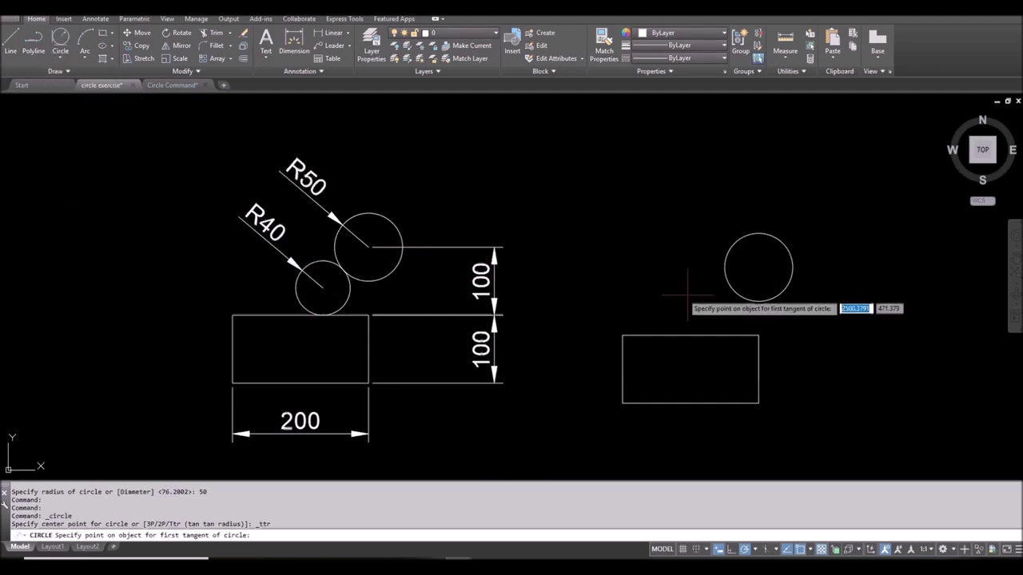
click(727, 285)
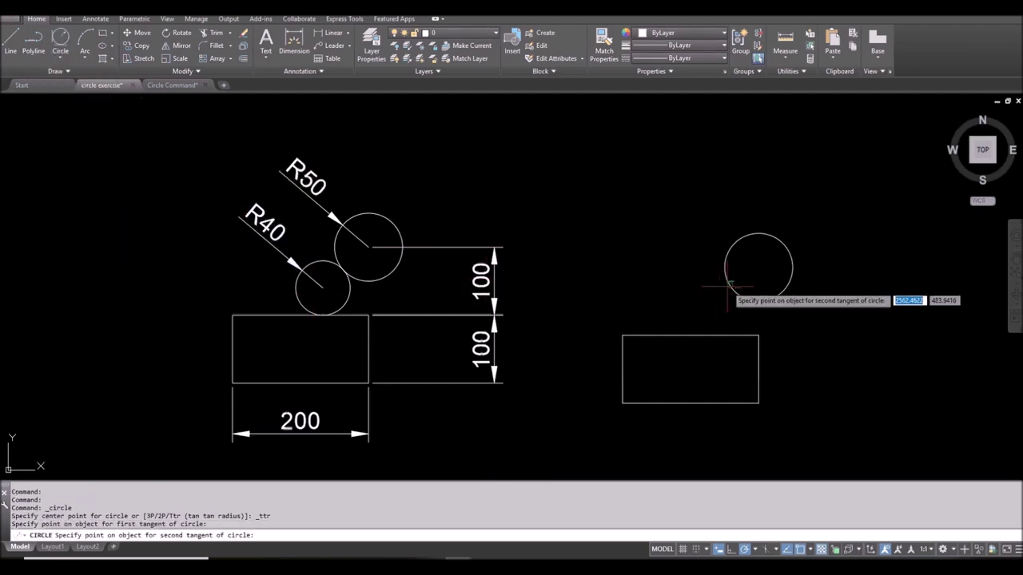
click(683, 336)
text(40)
key(Return)
drag(807, 416, 655, 224)
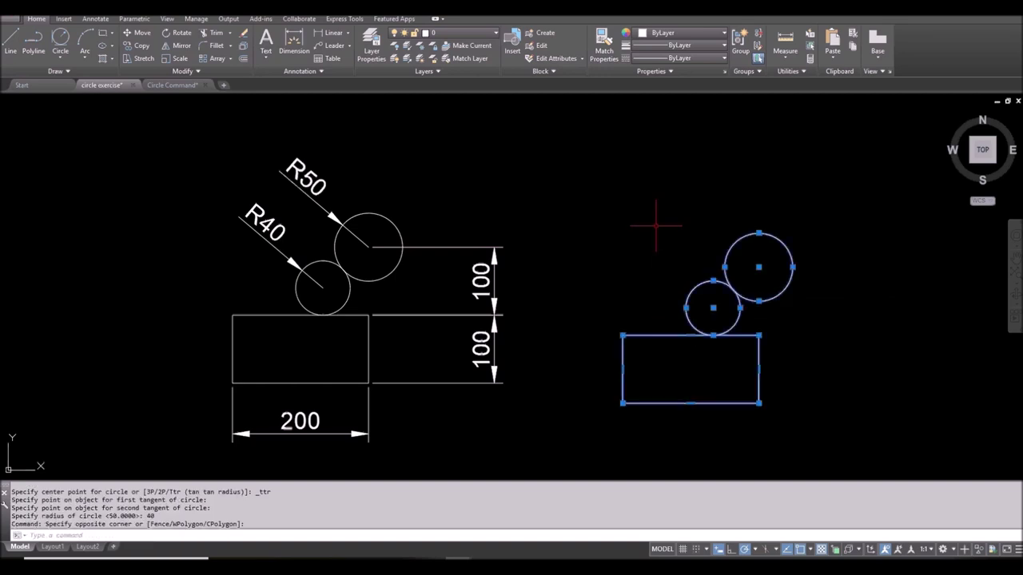
key(Delete)
- End object isolation, then isolate only the 200×150 figure with its two R50 circles
right_click(627, 223)
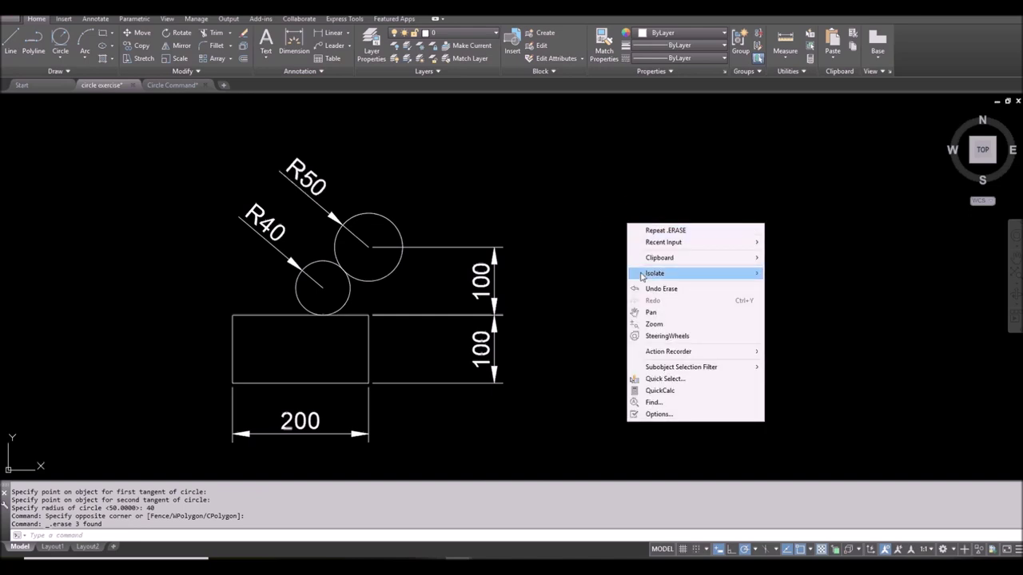
mouse_move(708, 273)
click(790, 297)
scroll(605, 281, down, 2)
middle_drag(696, 430, 488, 398)
click(550, 424)
click(363, 249)
right_click(430, 222)
mouse_move(506, 274)
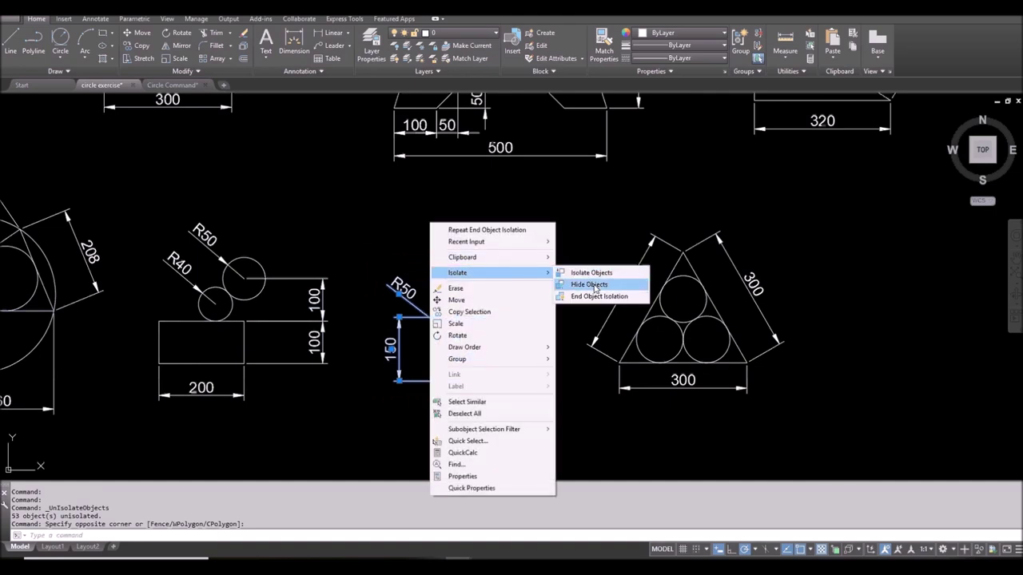
click(591, 273)
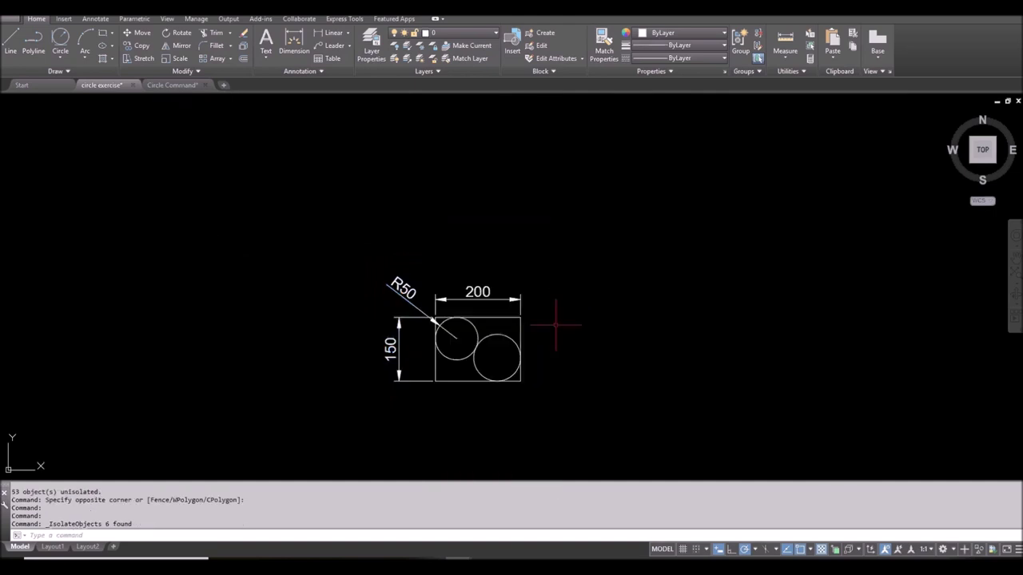
- Draw a 200 by 150 rectangle beside the isolated figure
scroll(548, 322, up, 4)
scroll(482, 240, down, 3)
text(rec)
key(Return)
click(532, 368)
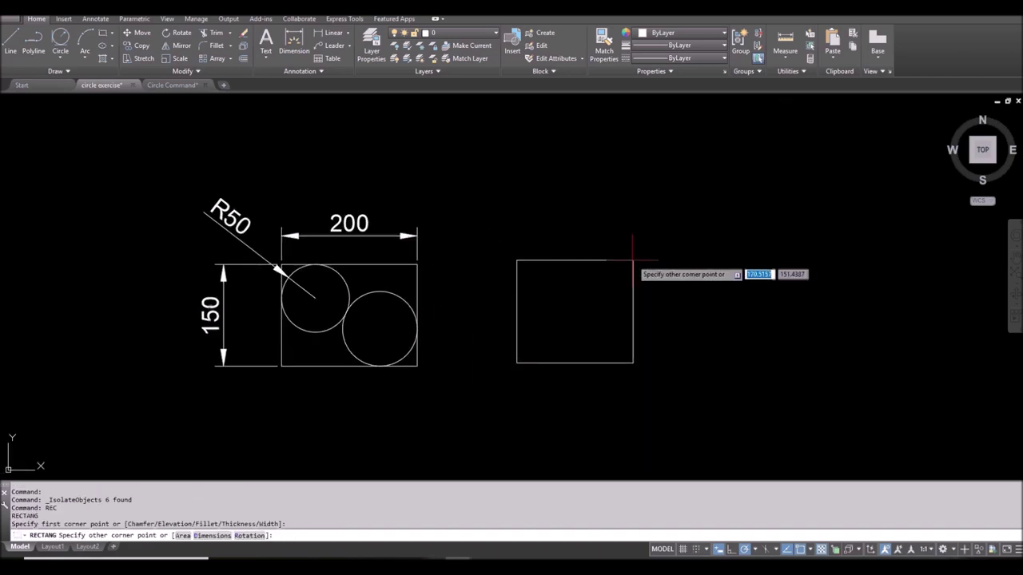
text(200)
key(Tab)
text(1)
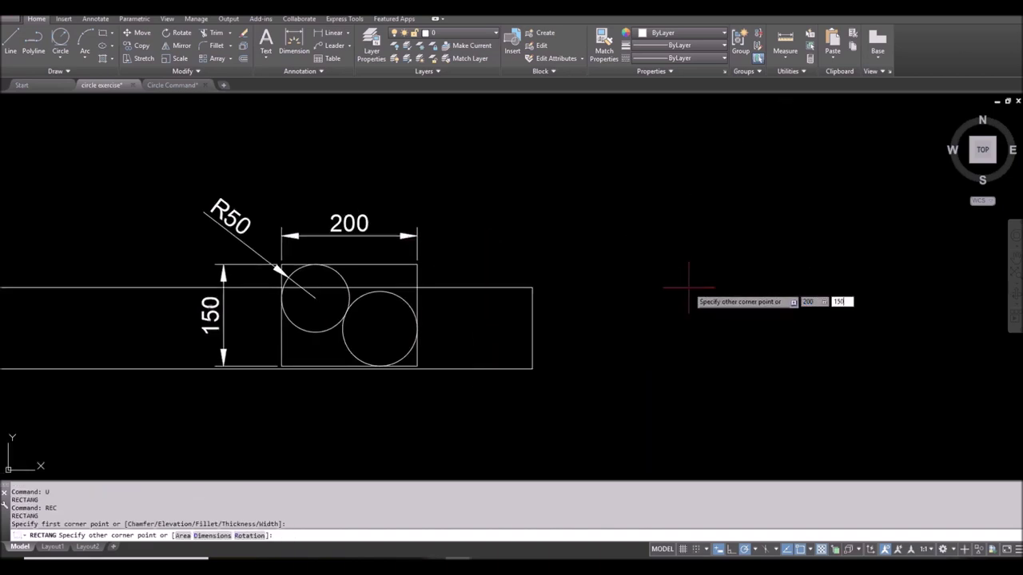
text(50)
key(Return)
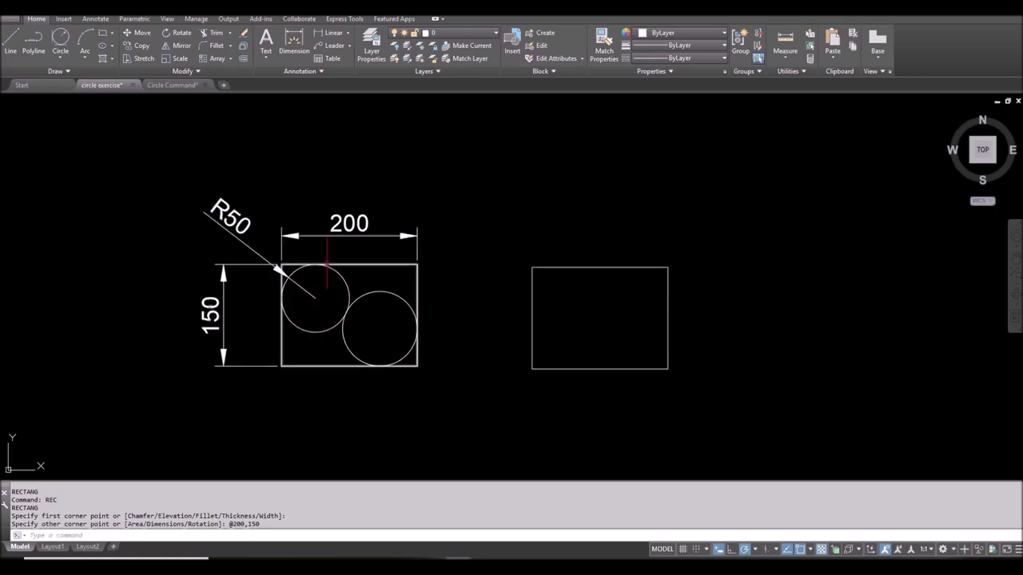
- Draw a radius 50 circle tangent to the new rectangle's top and left edges
click(60, 60)
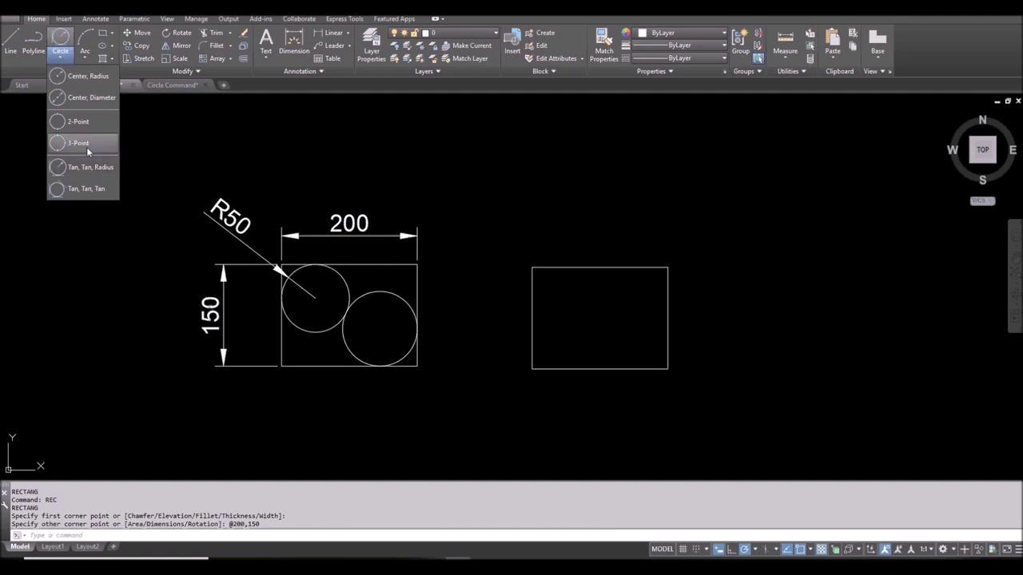
click(60, 60)
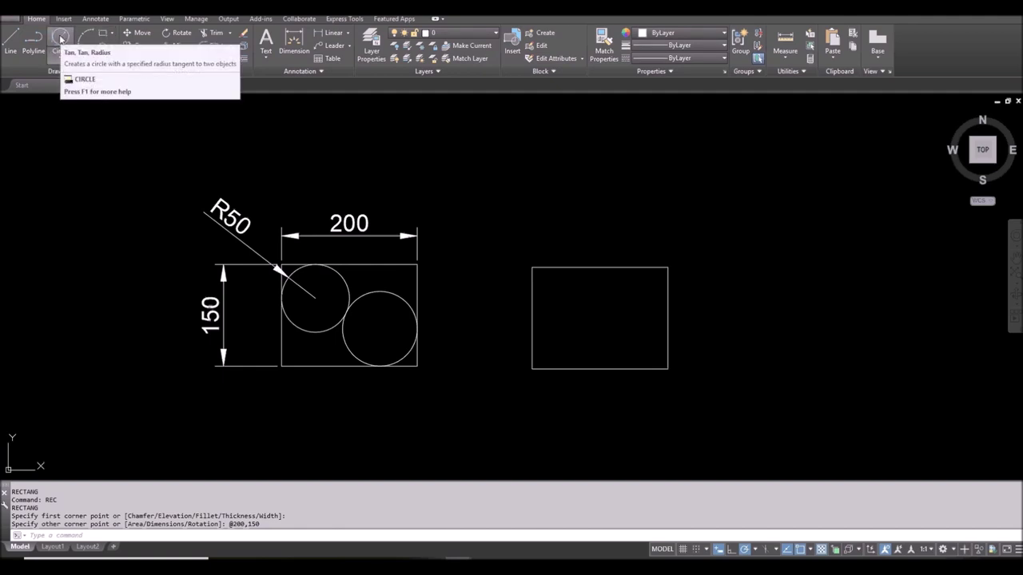
click(60, 38)
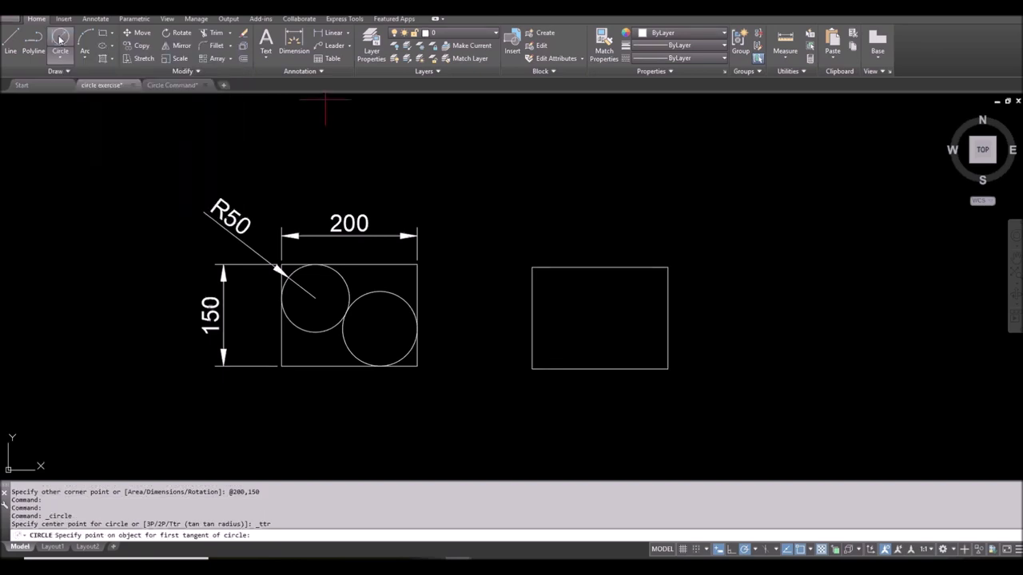
click(569, 276)
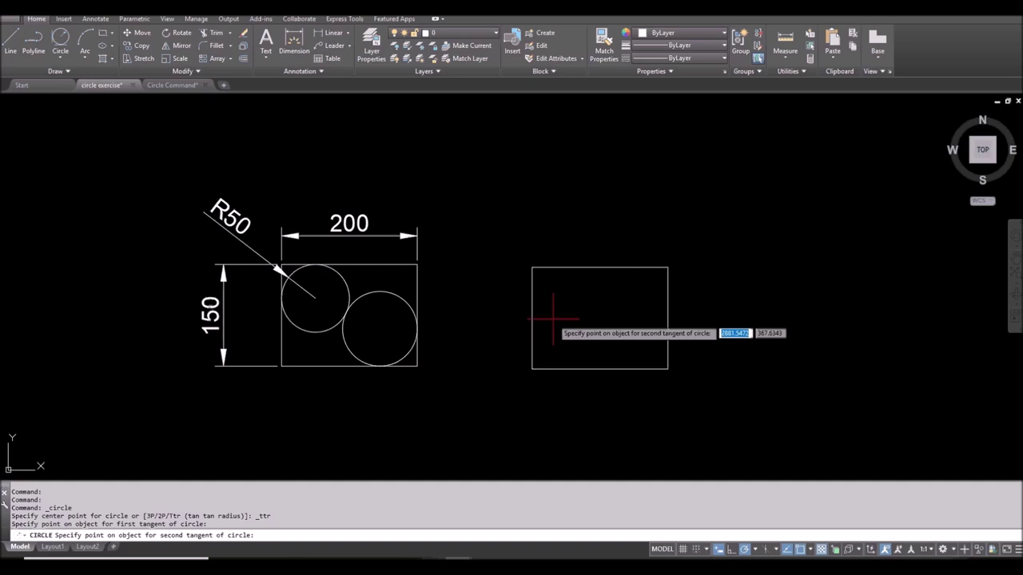
click(532, 305)
text(50)
key(Return)
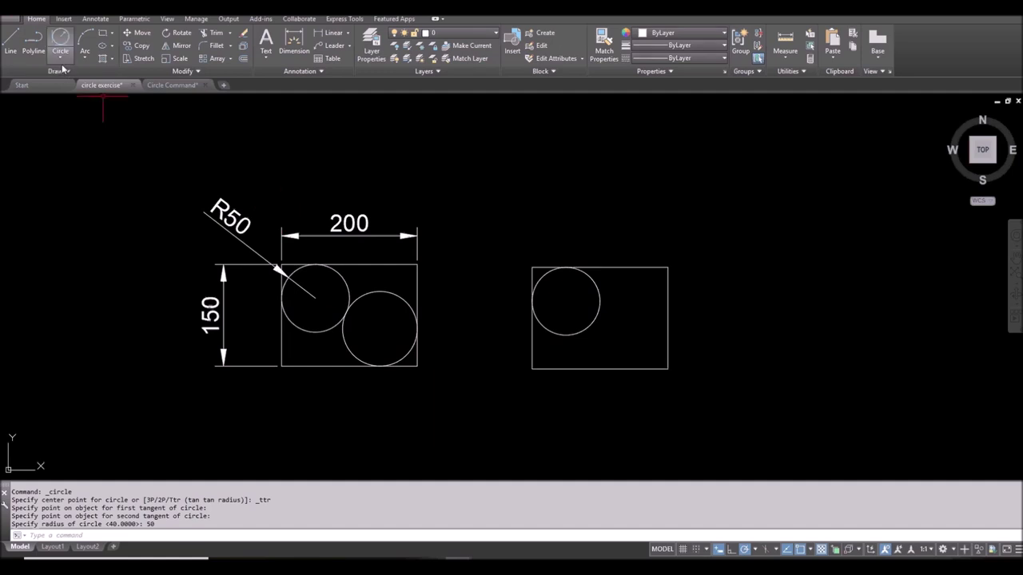
- Add a second circle tangent to the first circle, the right edge and the bottom edge
click(60, 58)
click(84, 192)
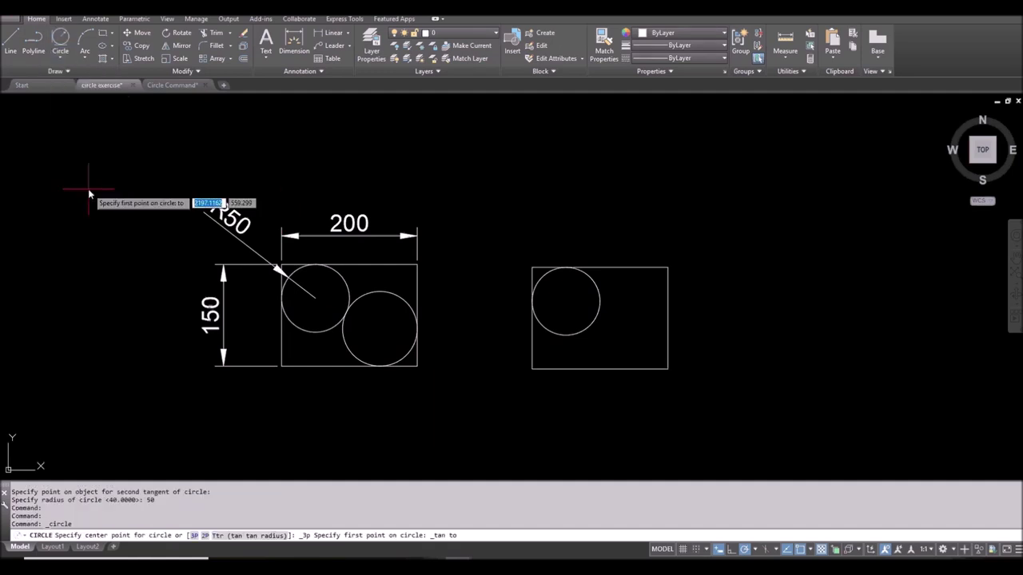
click(588, 326)
click(667, 334)
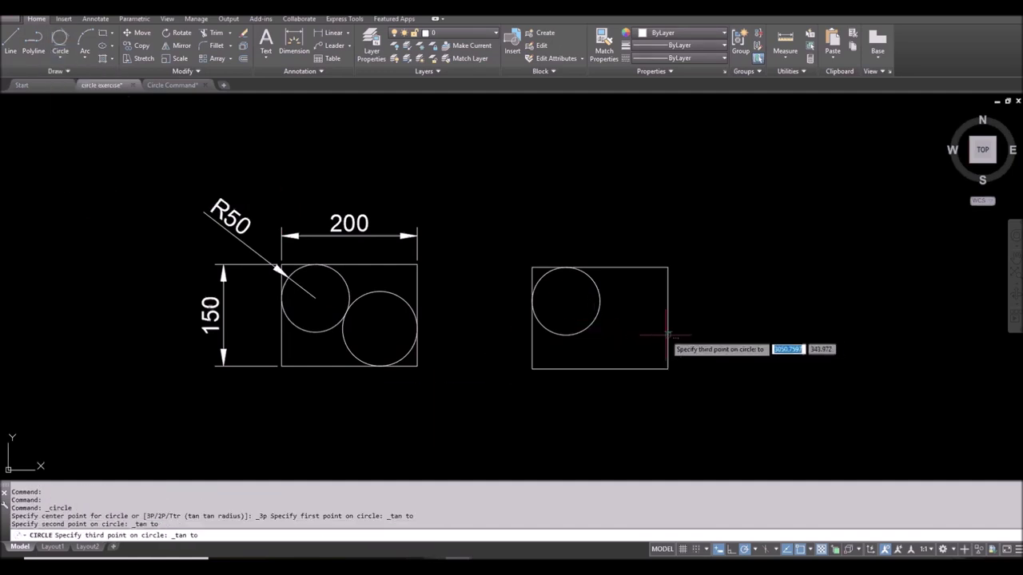
click(621, 368)
- Window-select the redrawn rectangle and its circles and erase them
drag(631, 376, 563, 334)
key(Delete)
right_click(607, 180)
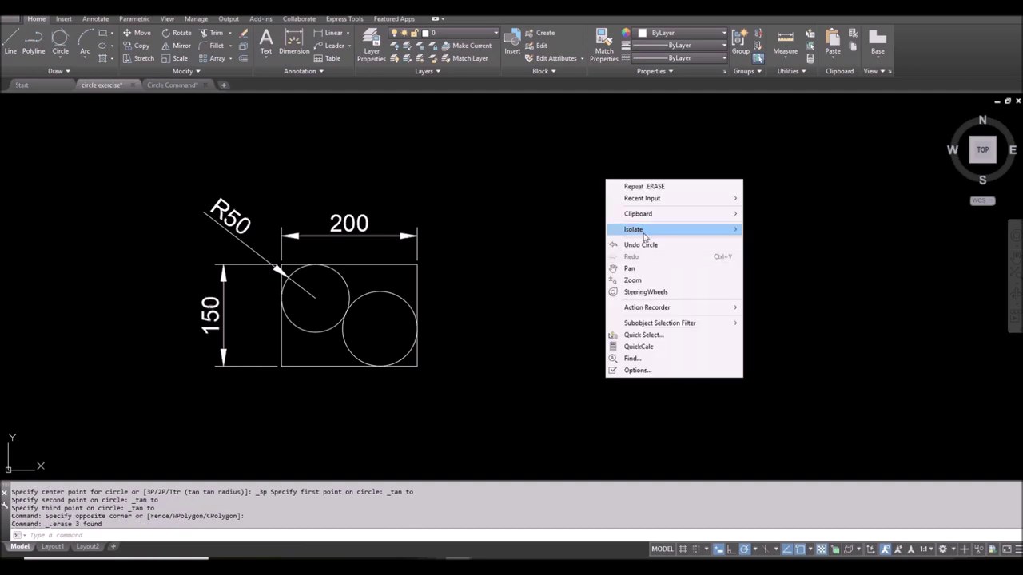
- End object isolation and pan over to the triangle-with-circles figure
mouse_move(644, 235)
click(772, 253)
scroll(609, 315, down, 2)
mouse_move(609, 314)
middle_down()
mouse_move(430, 366)
mouse_move(334, 345)
mouse_move(264, 355)
middle_up()
scroll(368, 344, up, 2)
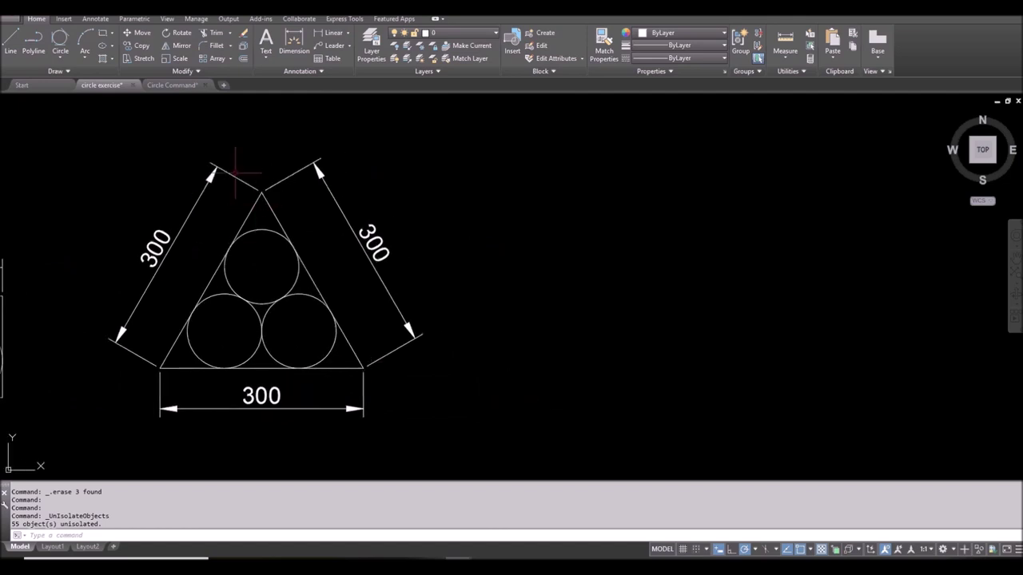
- Draw a 3-sided polygon by edge with 300-unit sides beside the original triangle
click(111, 33)
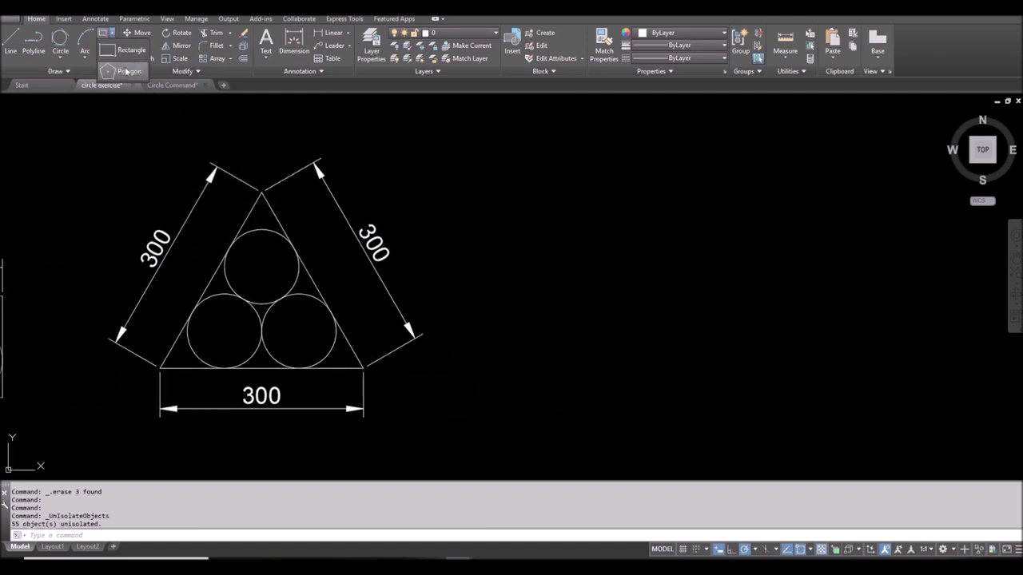
click(127, 72)
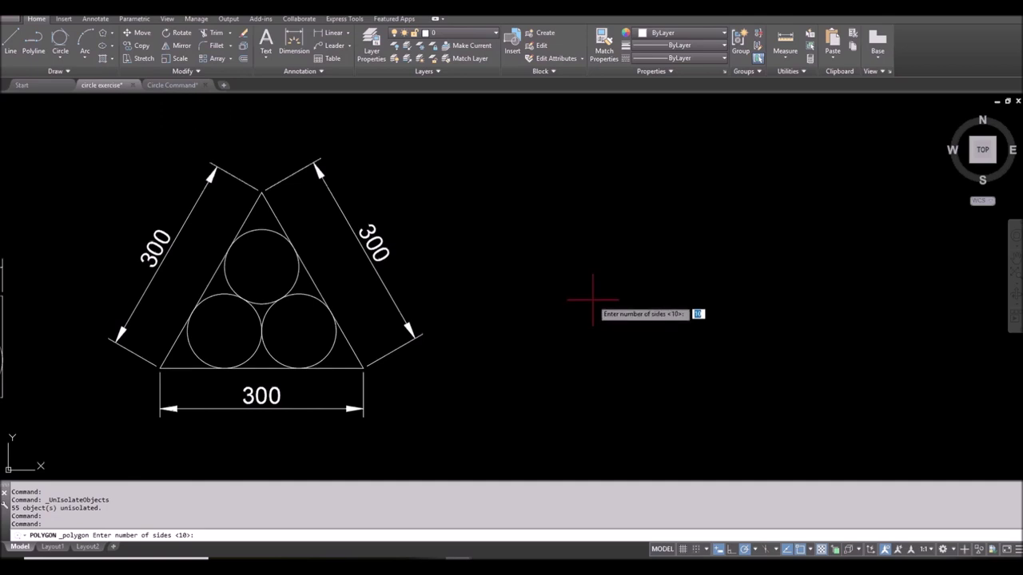
key(Return)
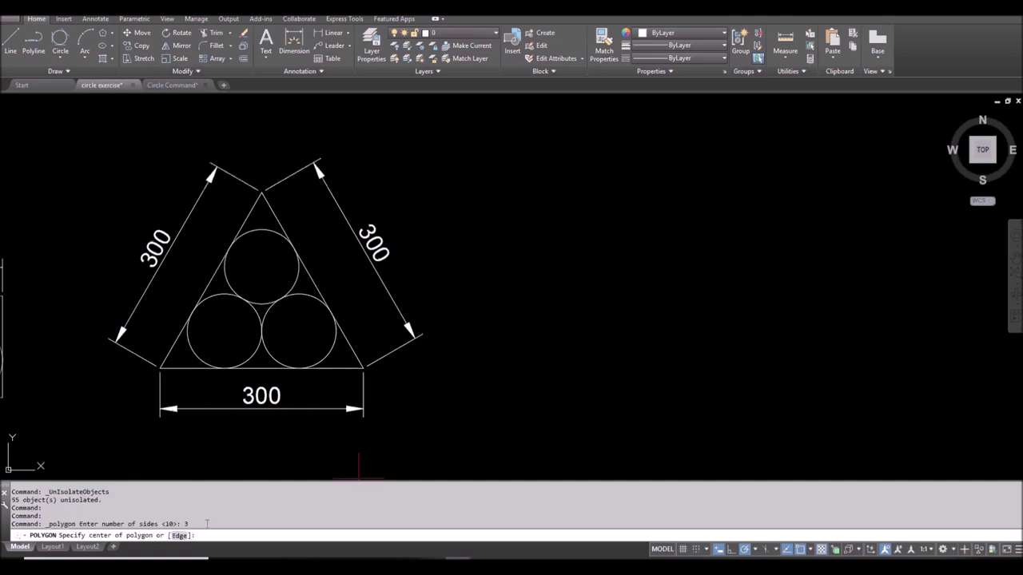
click(178, 536)
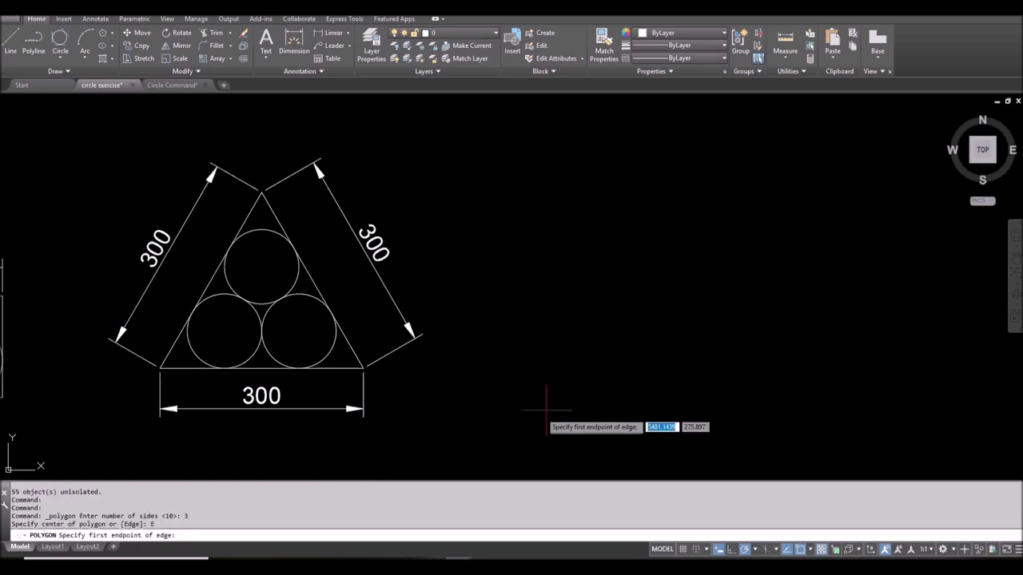
click(539, 378)
text(300)
key(Return)
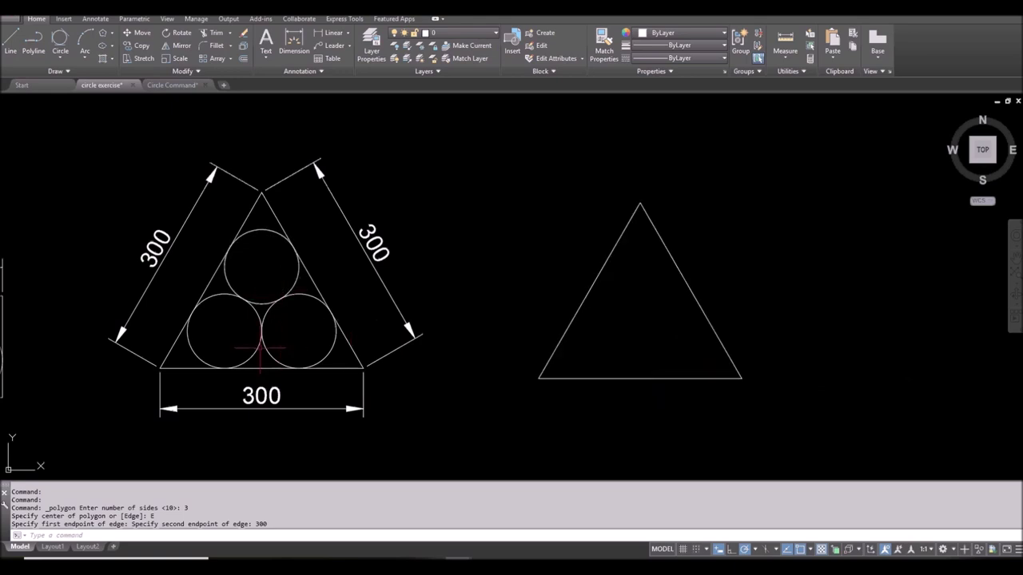
text(L)
key(Return)
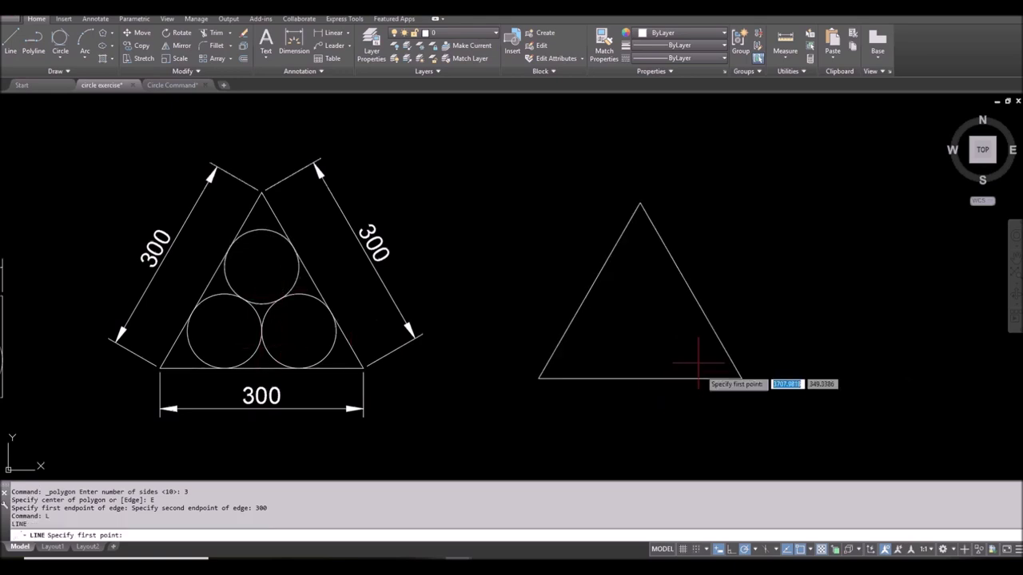
- Draw a vertical centre line from base midpoint to apex and a left circle tangent to side, line and base
click(640, 378)
click(640, 378)
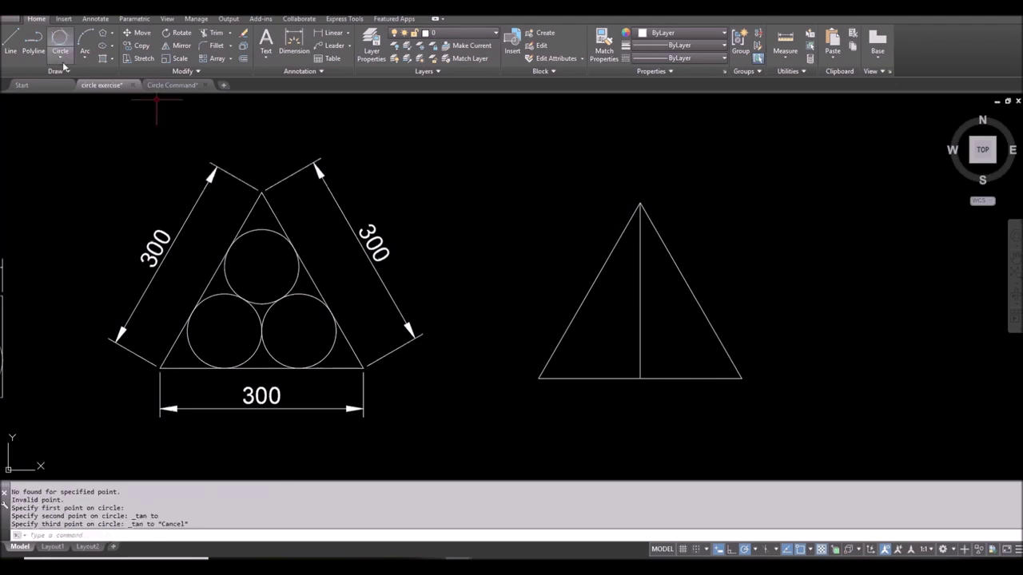
click(61, 60)
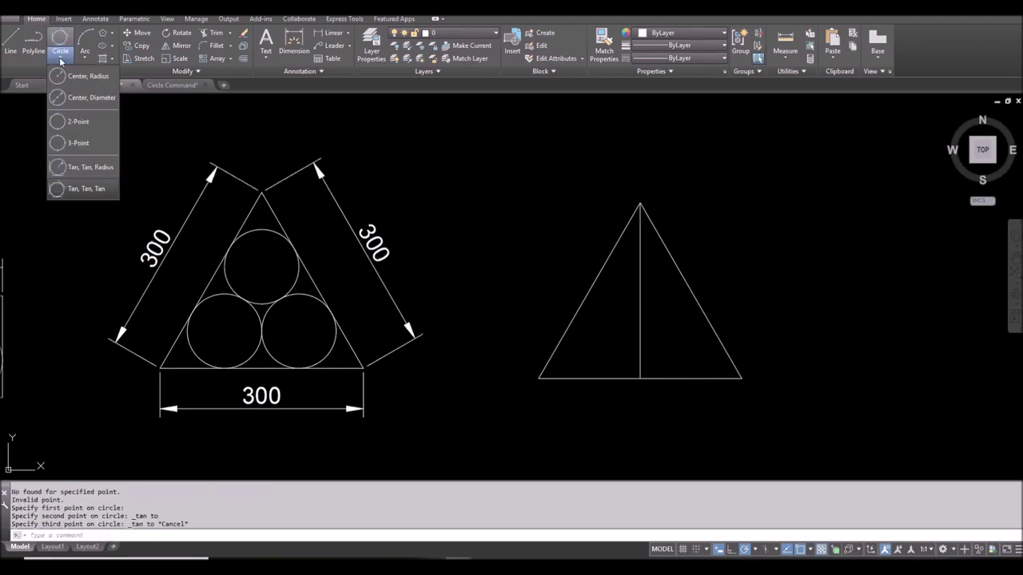
click(86, 189)
click(564, 334)
click(640, 341)
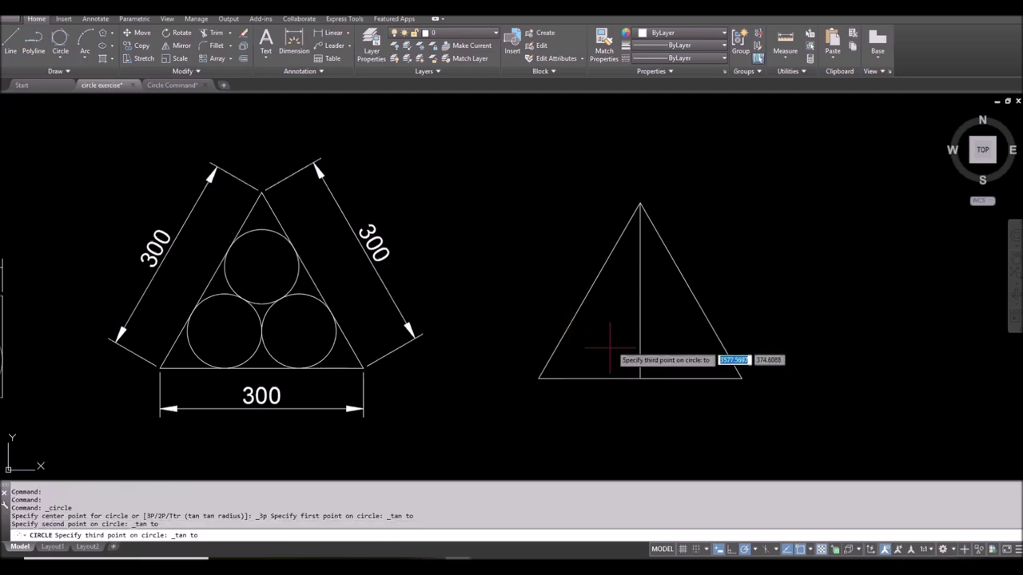
click(600, 378)
- Draw the right circle tangent to the centre line, right side and base
key(Return)
key(Escape)
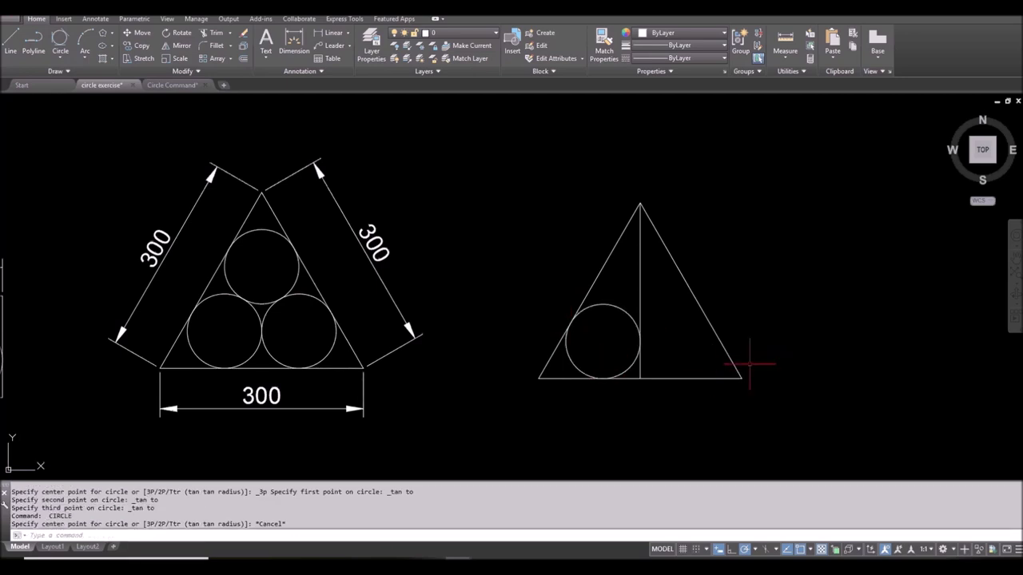
click(54, 46)
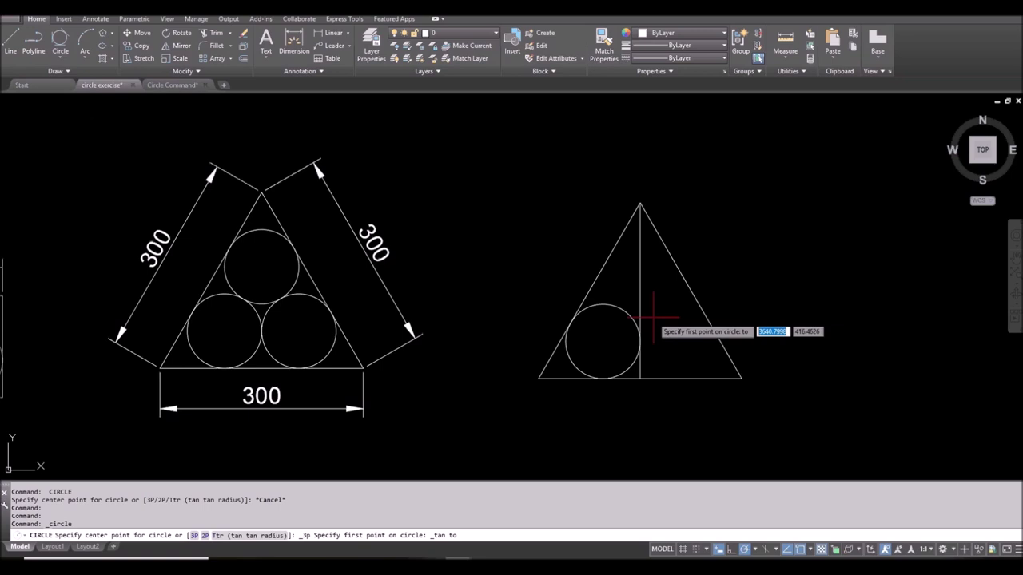
click(640, 317)
click(722, 344)
click(719, 377)
- Add the top circle tangent to both circles and the right side, then erase the centre line
click(60, 42)
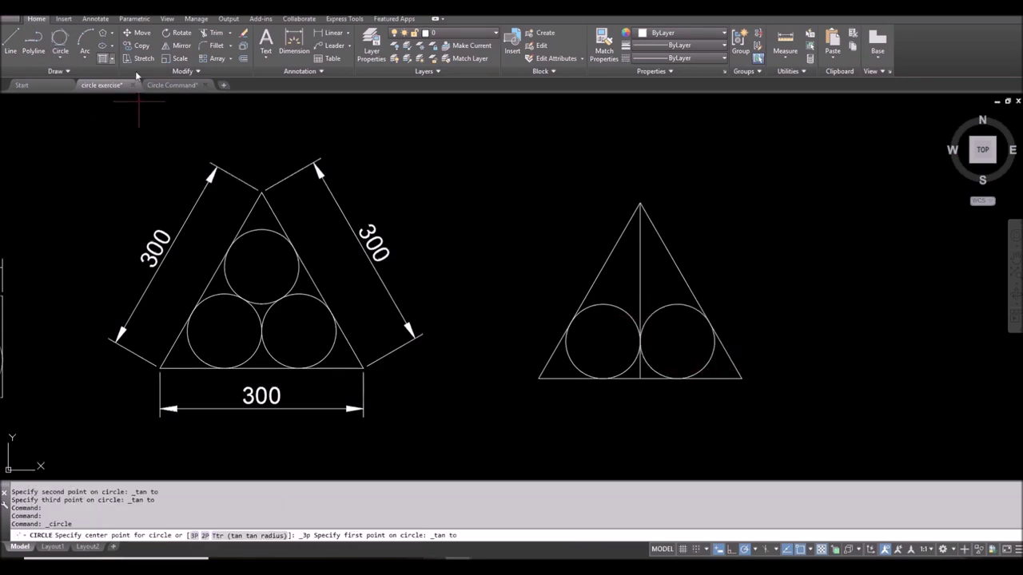
click(604, 307)
click(665, 310)
click(676, 270)
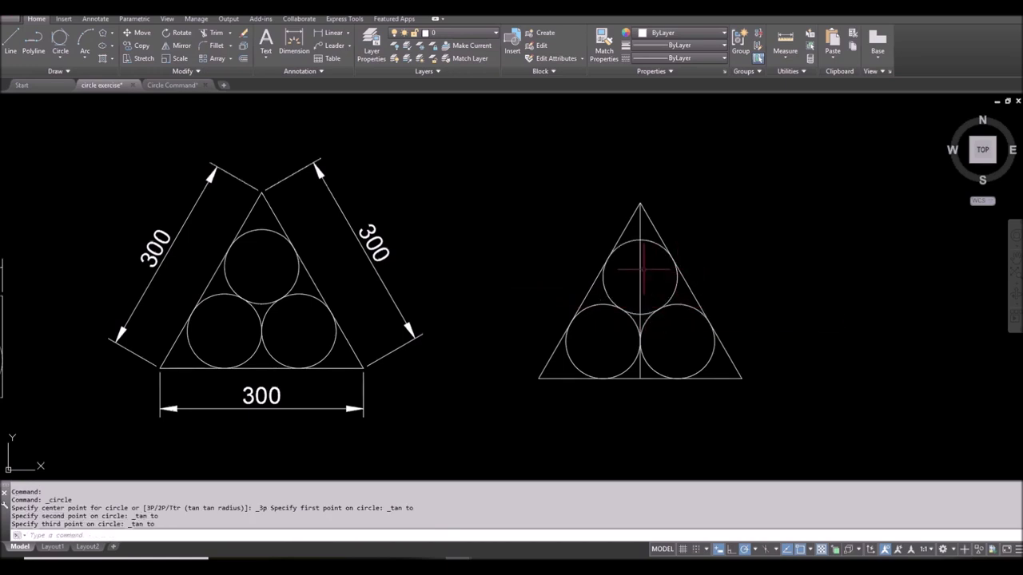
click(640, 271)
key(Delete)
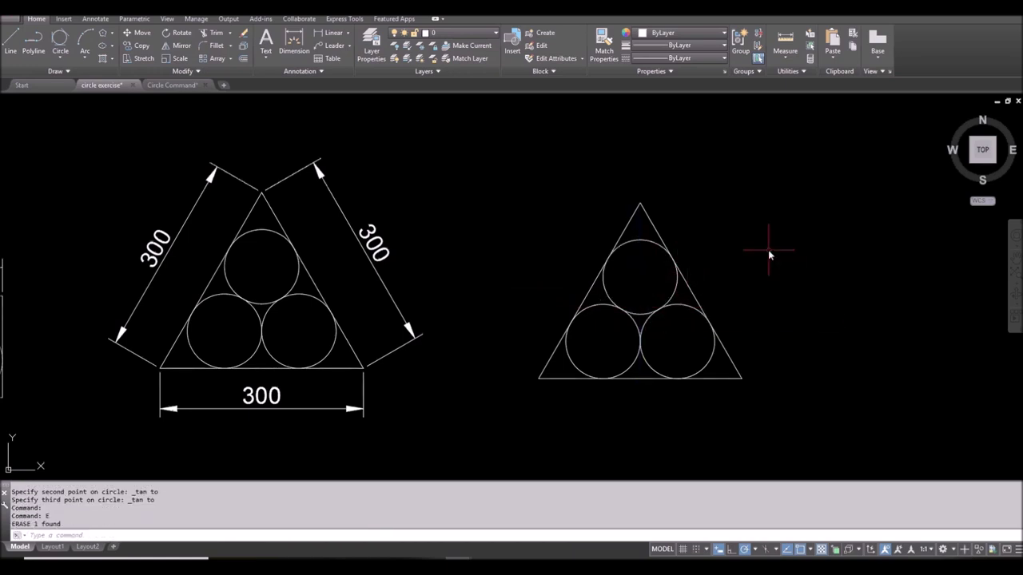
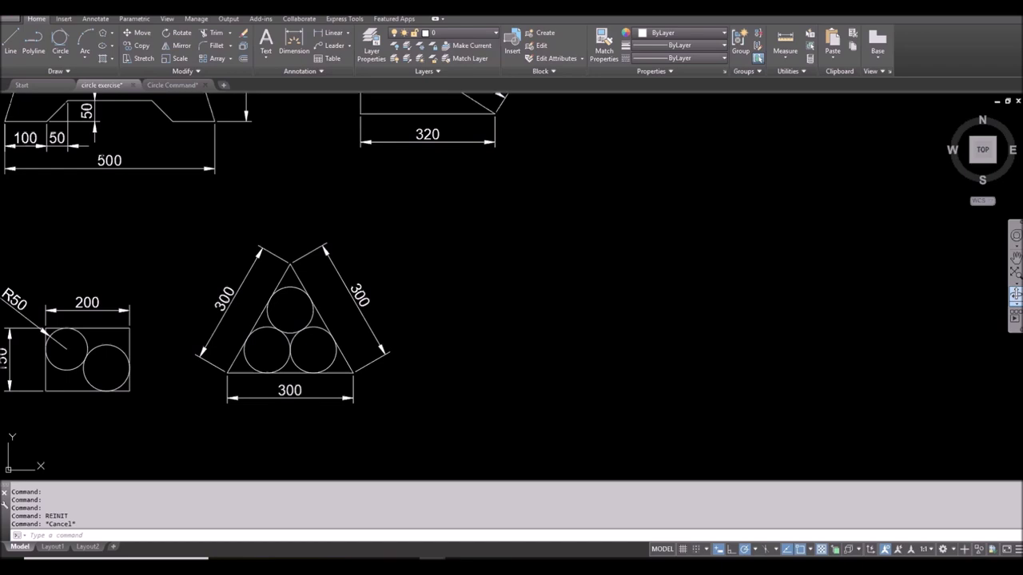
- In the Notepad alias notes, highlight circle's c alias and copy's co, cp aliases
key(alt+Tab)
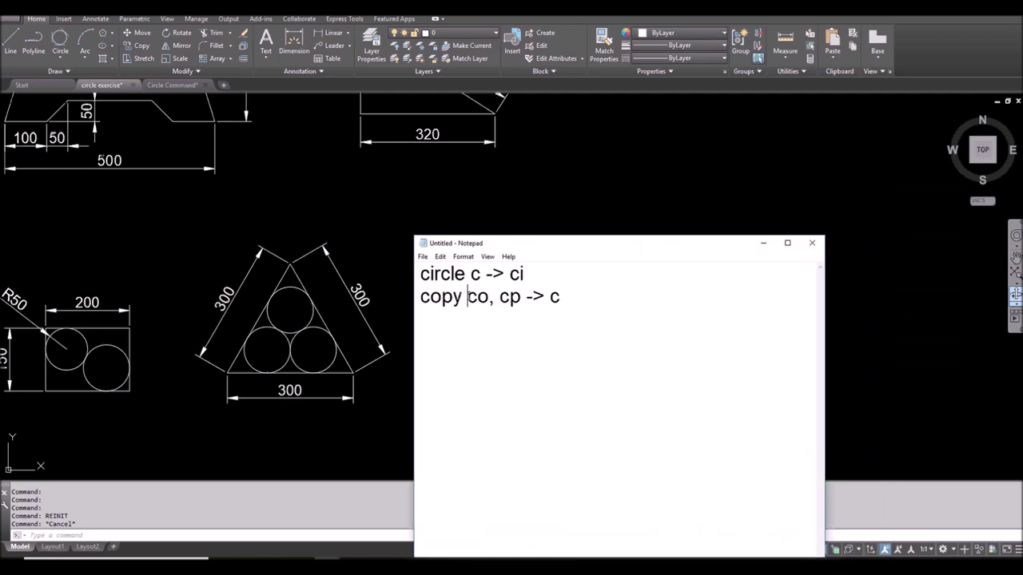
drag(501, 298, 515, 297)
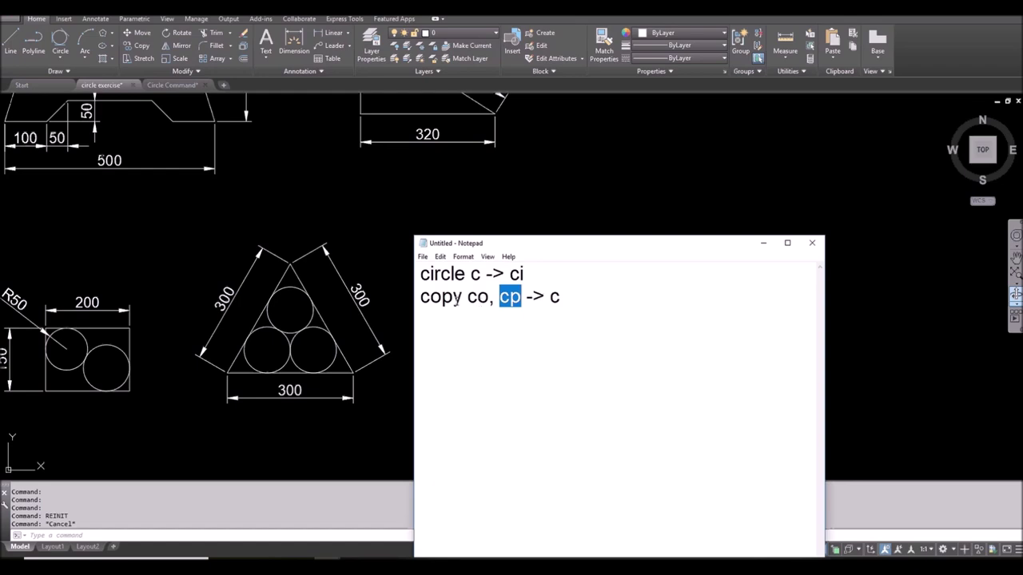
click(472, 275)
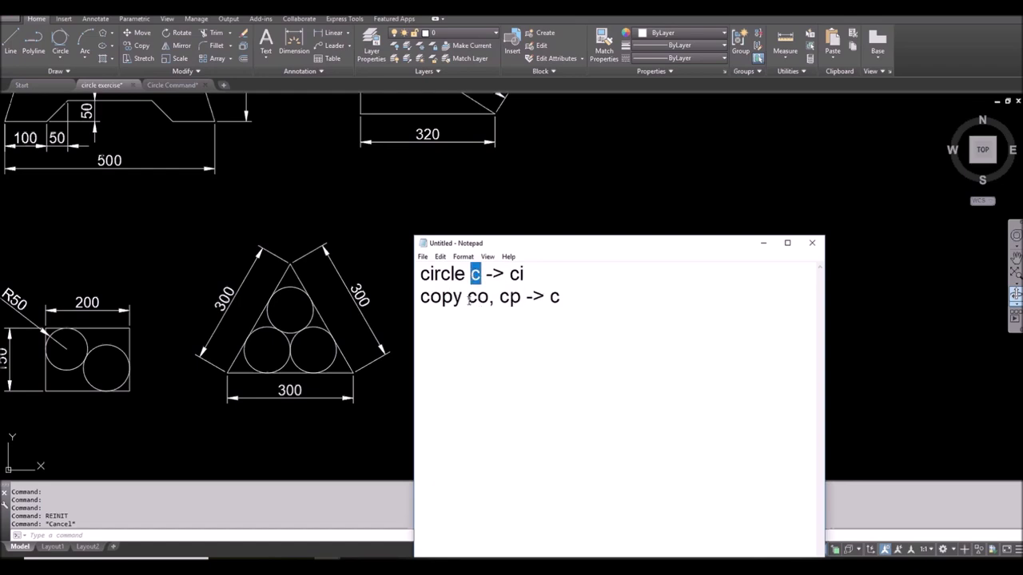
drag(468, 297, 419, 297)
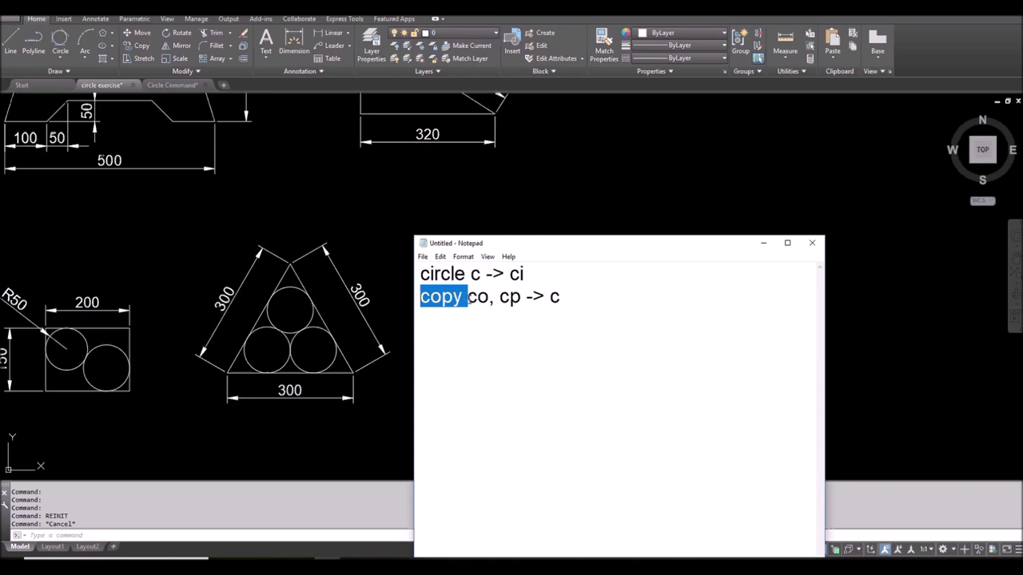
drag(467, 297, 523, 298)
click(486, 328)
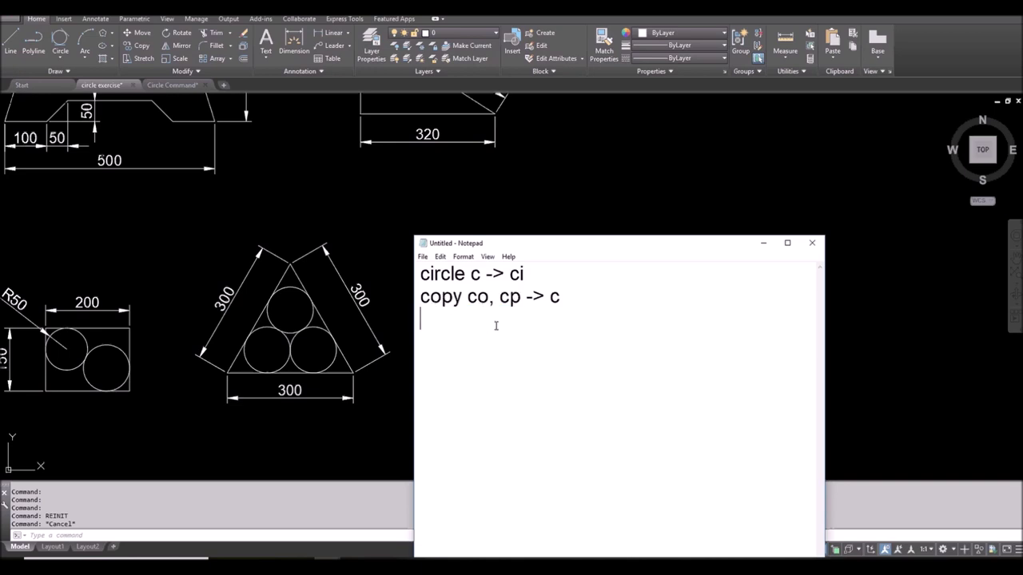
double_click(551, 297)
click(593, 295)
- Append '=> c' to the circle note line and '==> cc' to the copy note line
drag(510, 273, 527, 278)
click(784, 326)
click(545, 273)
text(=> c)
key(Down)
text(==> cc)
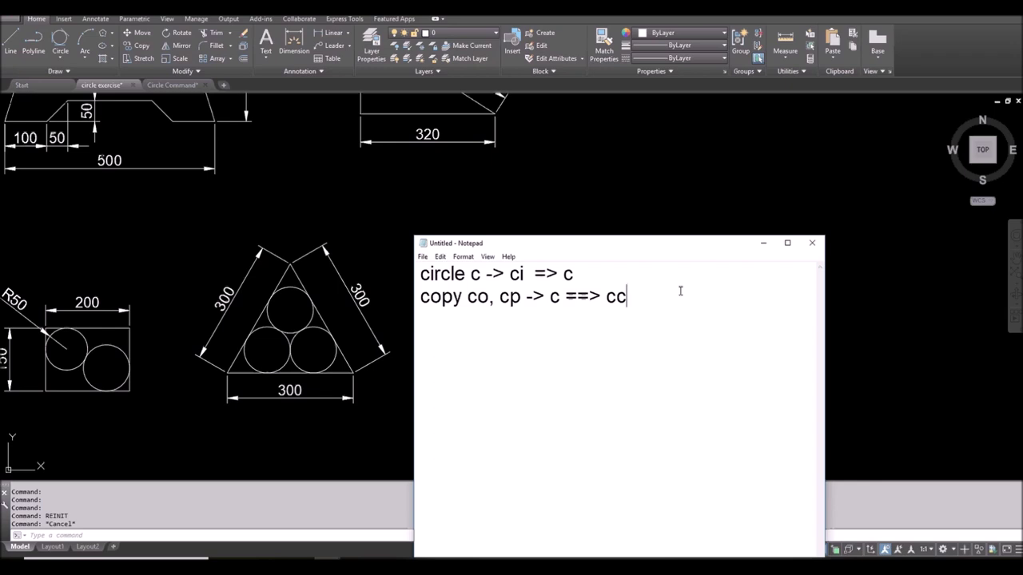
click(375, 493)
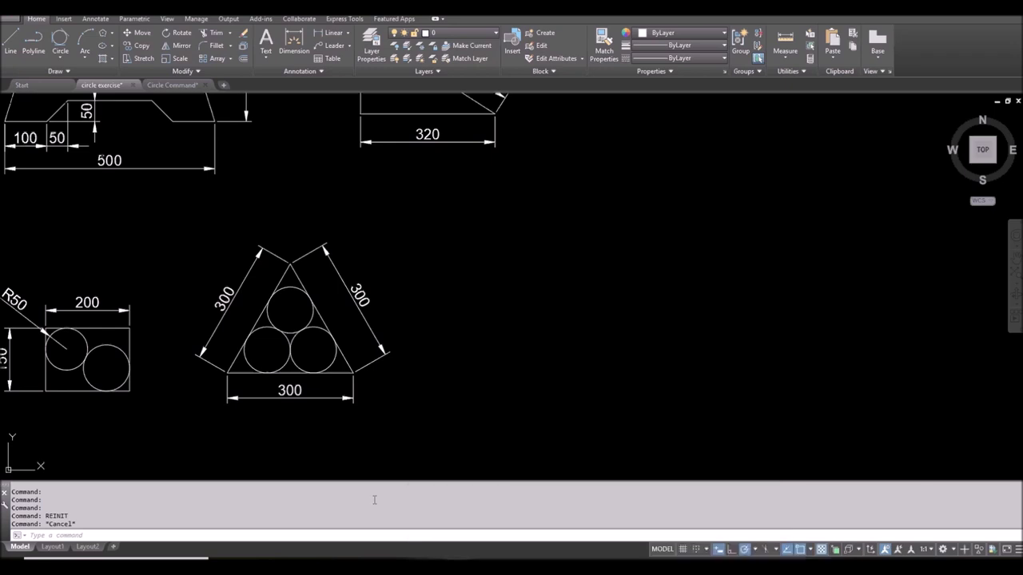
- Open acad.pgp for editing from Manage > Edit Aliases
click(196, 20)
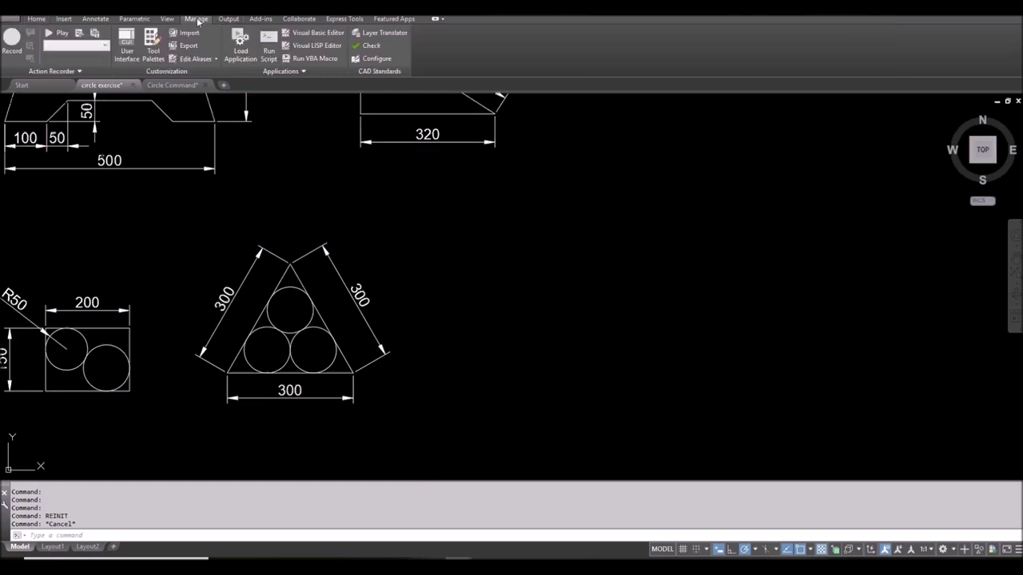
click(203, 59)
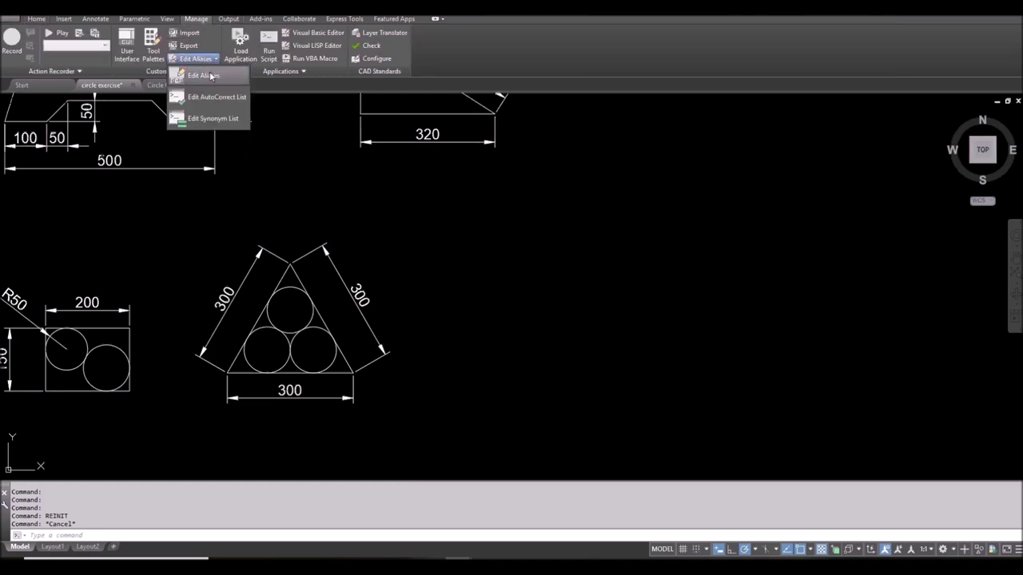
click(204, 75)
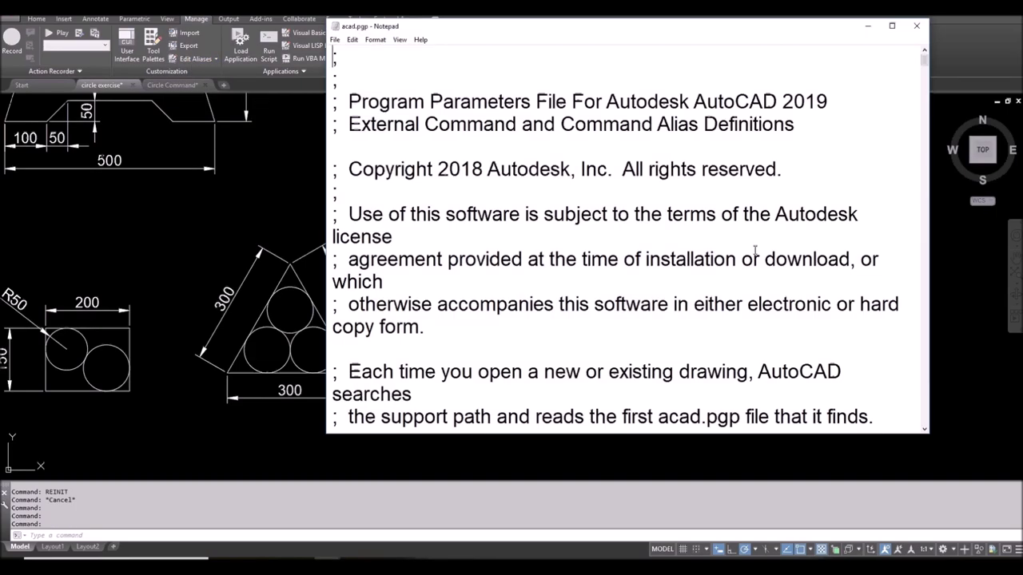
drag(924, 60, 587, 154)
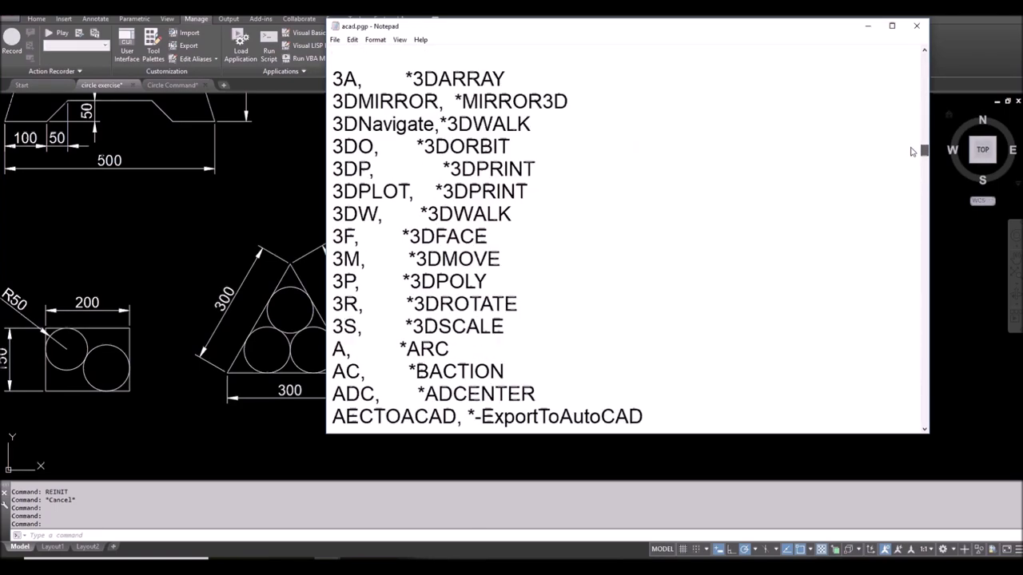
scroll(365, 237, down, 11)
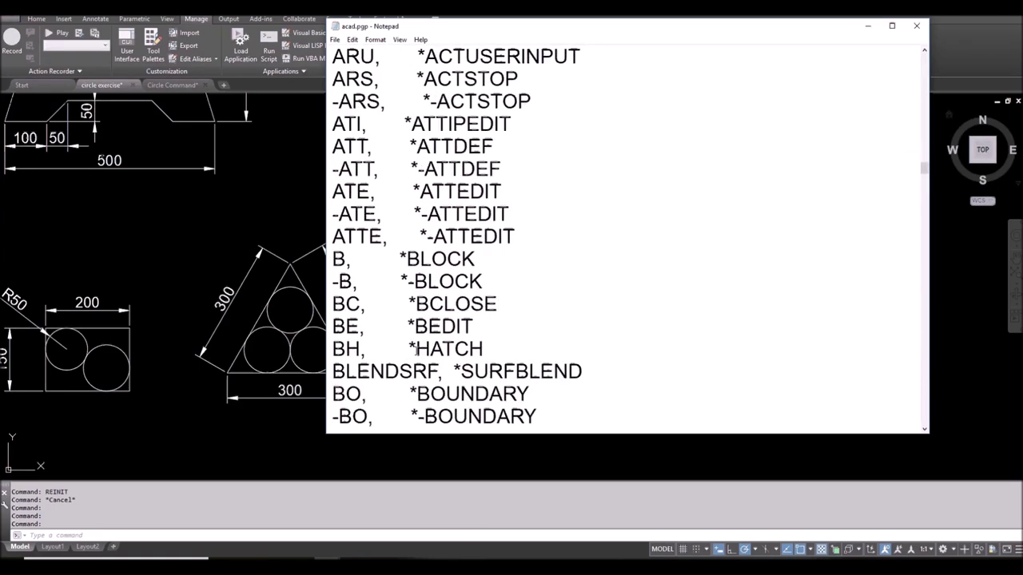
- Highlight the C alias entry for CIRCLE in acad.pgp
drag(336, 371, 484, 370)
drag(344, 372, 332, 371)
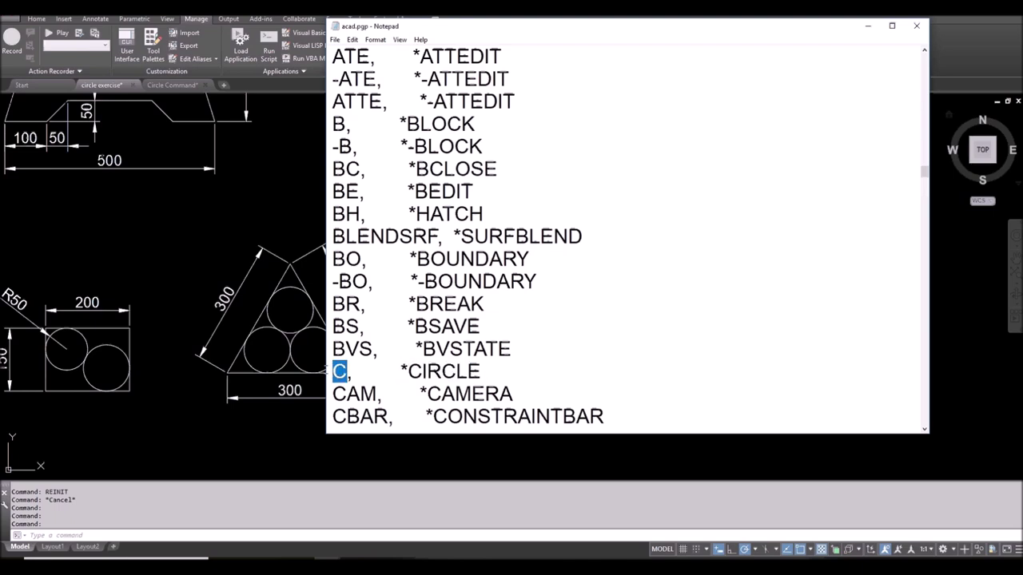
click(401, 371)
drag(401, 372, 408, 372)
drag(480, 372, 352, 371)
- Scroll acad.pgp down to the CO and CP aliases for COPY
scroll(499, 363, down, 3)
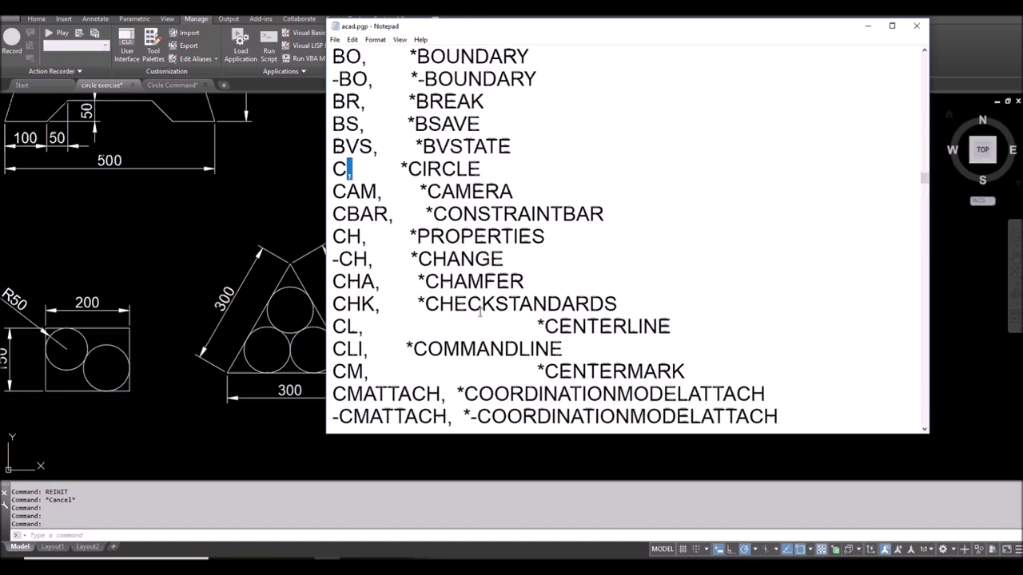
click(494, 169)
click(382, 176)
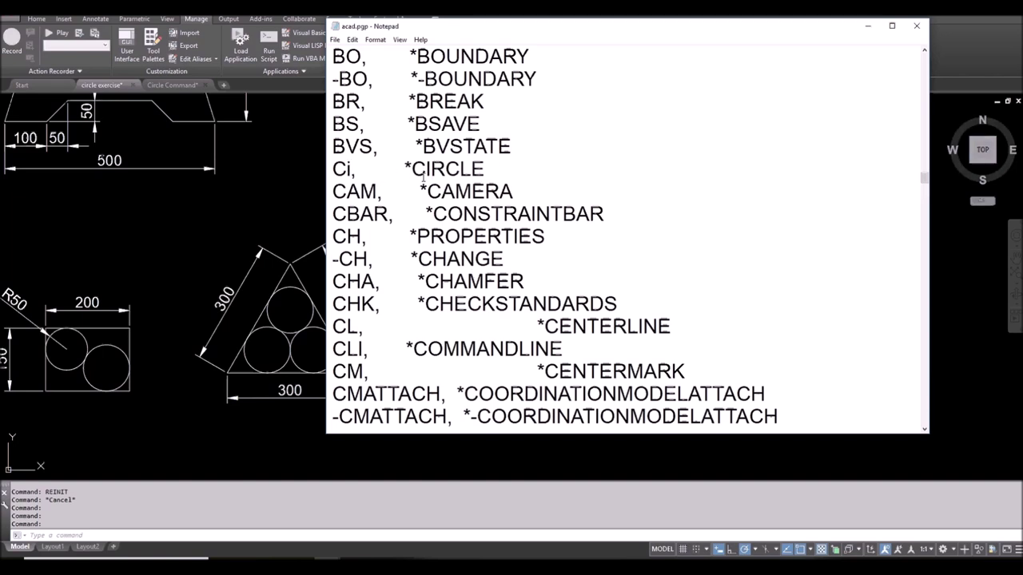
scroll(380, 311, down, 2)
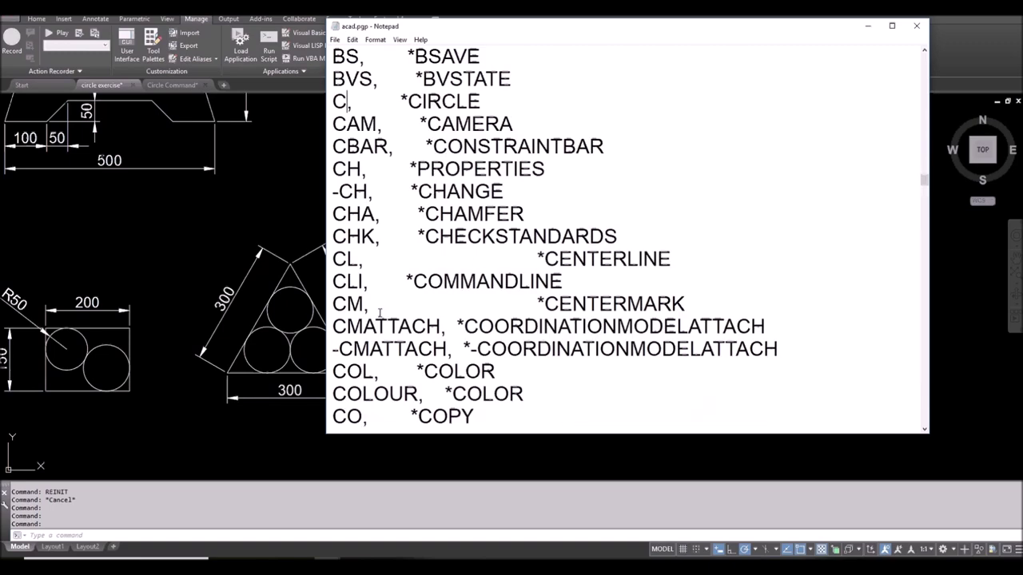
click(349, 350)
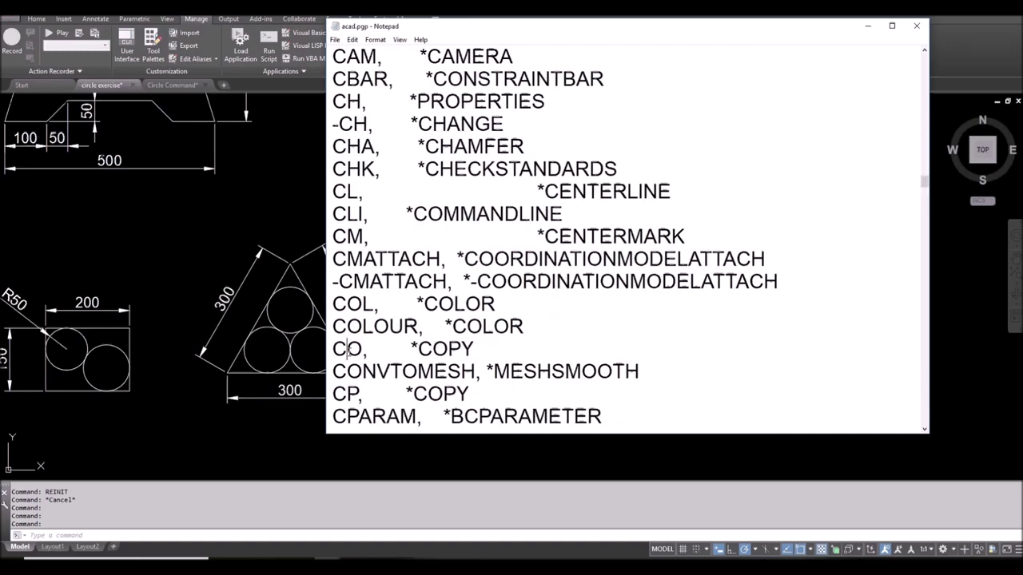
click(349, 394)
drag(924, 183, 918, 429)
- Add 'cc, *copy' at the end of acad.pgp, in the user-defined alias section
key(ctrl+End)
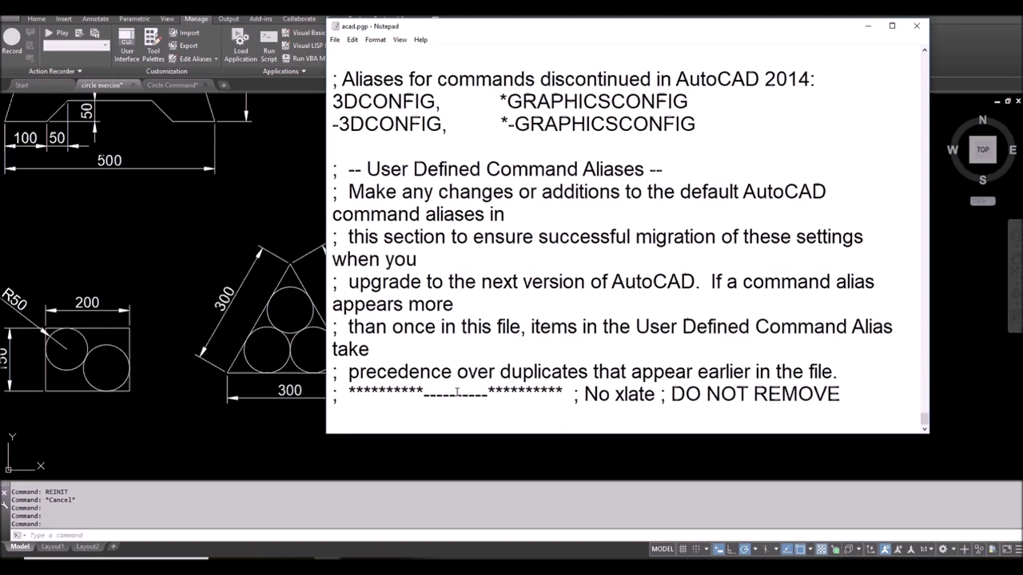
text(cc, *copy)
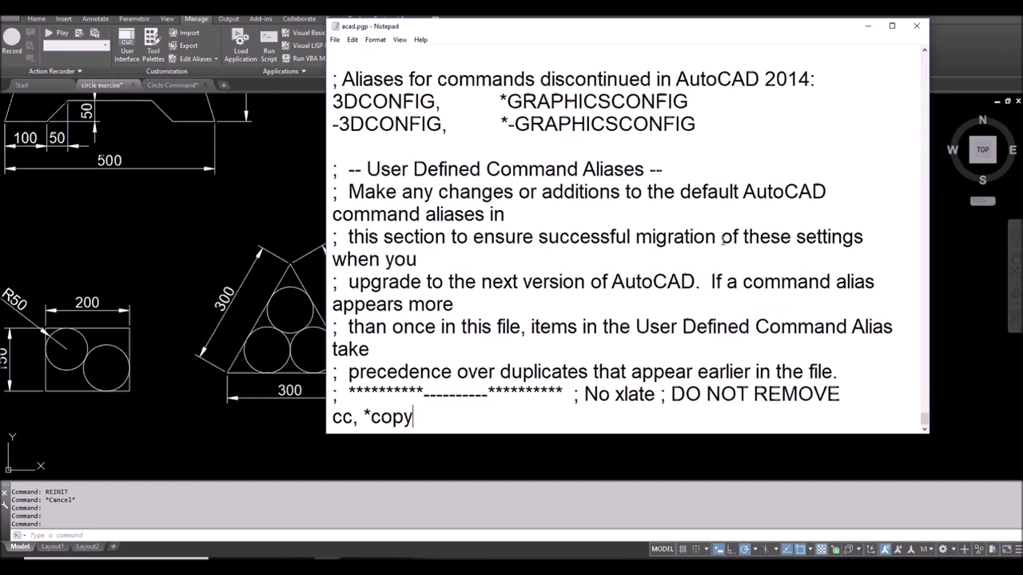
drag(336, 192, 701, 394)
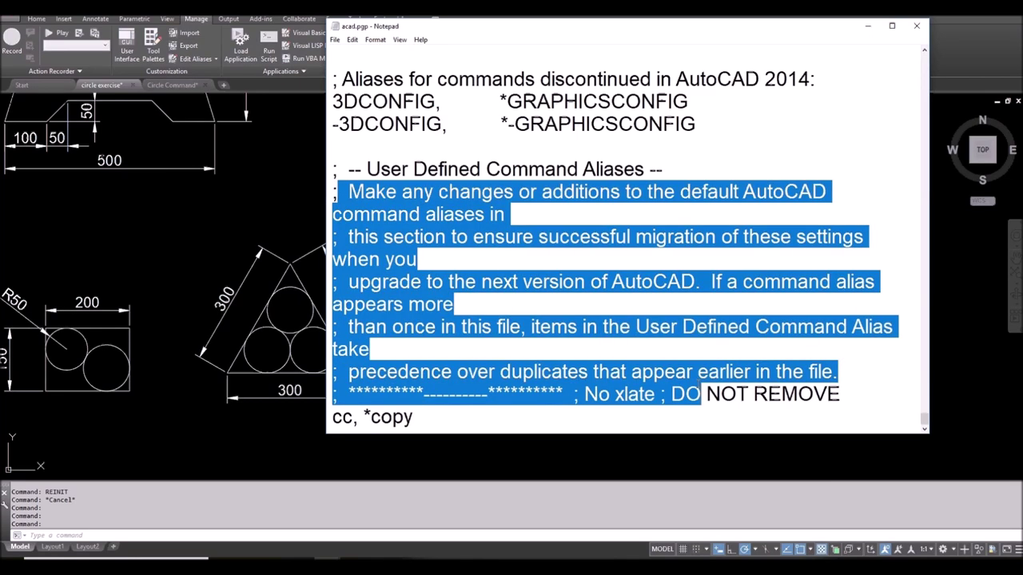
click(452, 265)
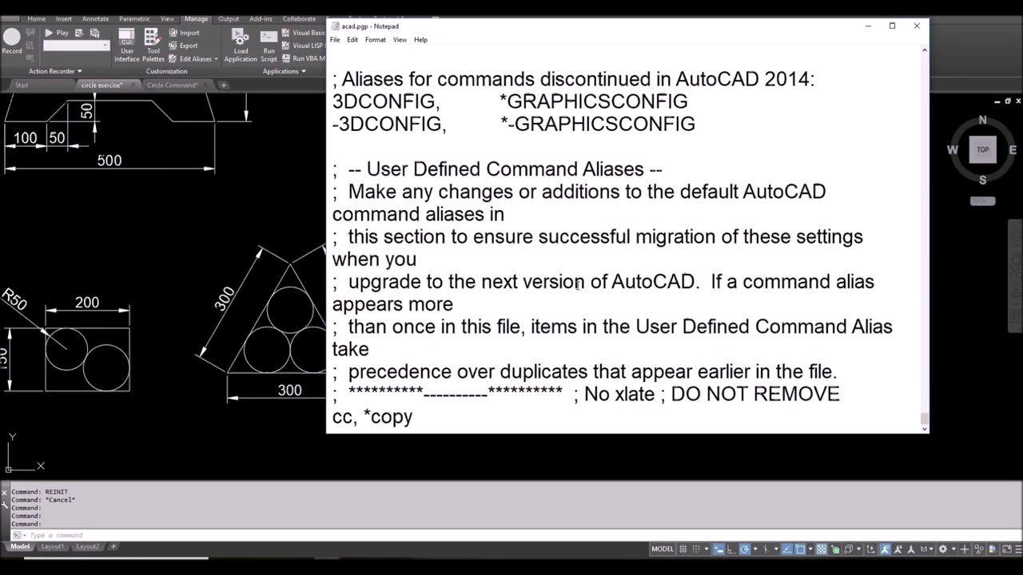
drag(348, 282, 609, 299)
click(585, 298)
- Add 'rr, *rectangle' below the cc alias, then save and close acad.pgp
click(419, 415)
key(Return)
text(rr)
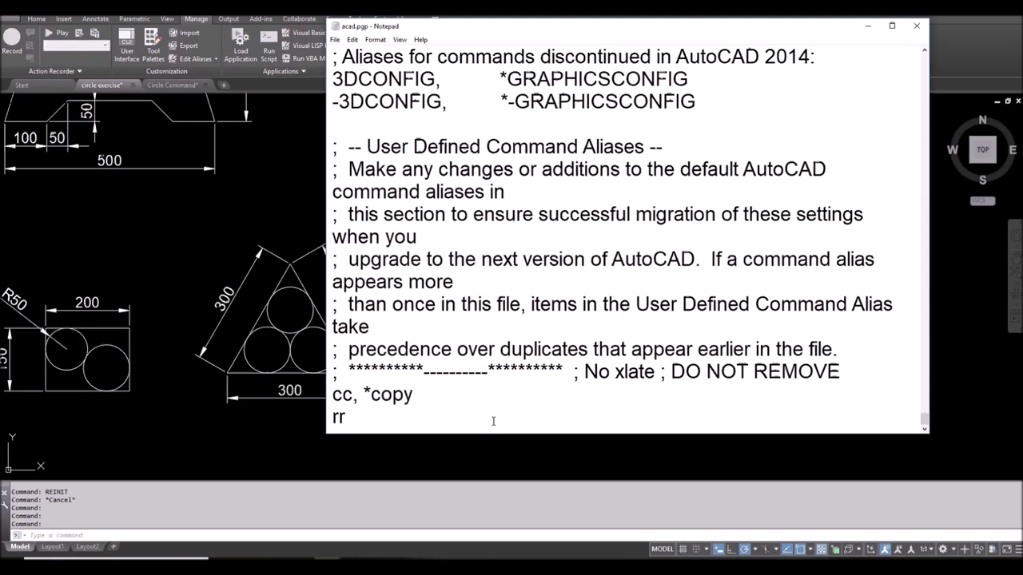
text(, *rectangle)
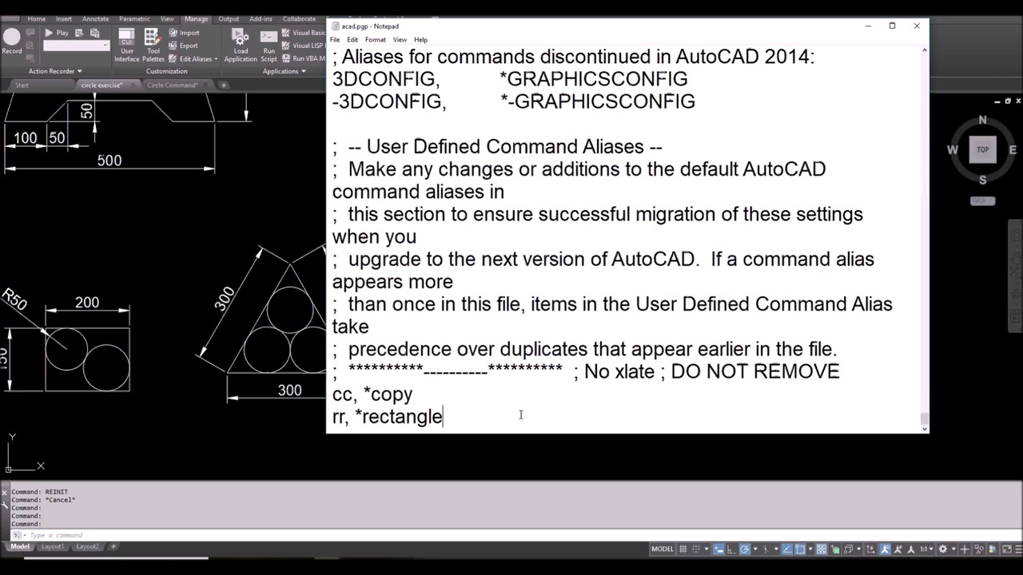
click(335, 40)
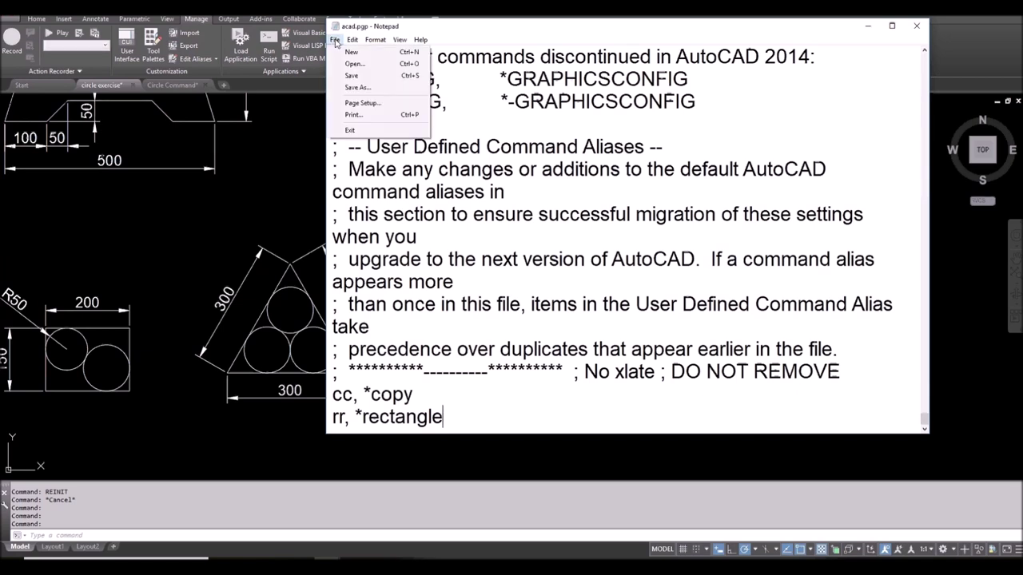
click(355, 76)
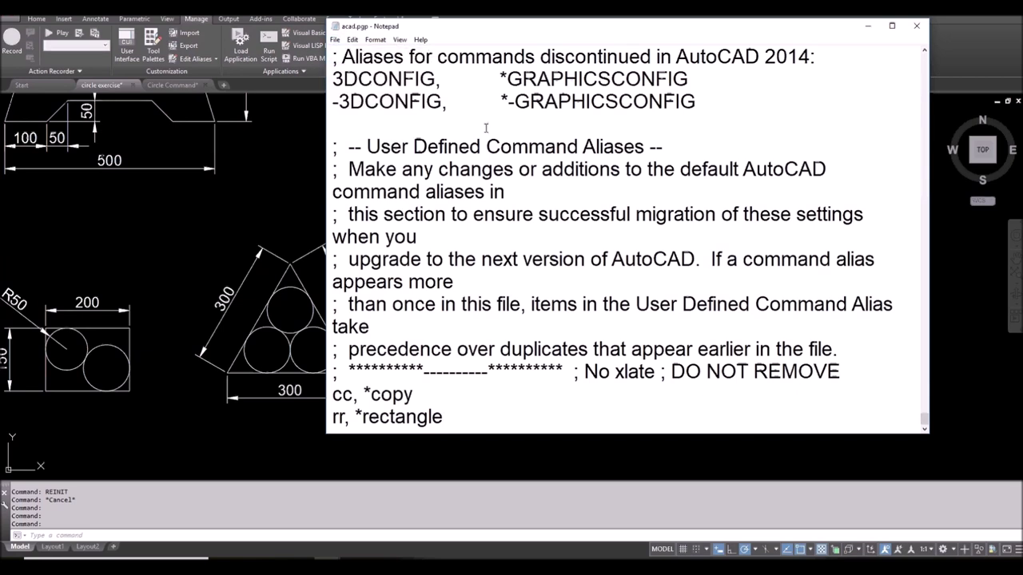
click(917, 25)
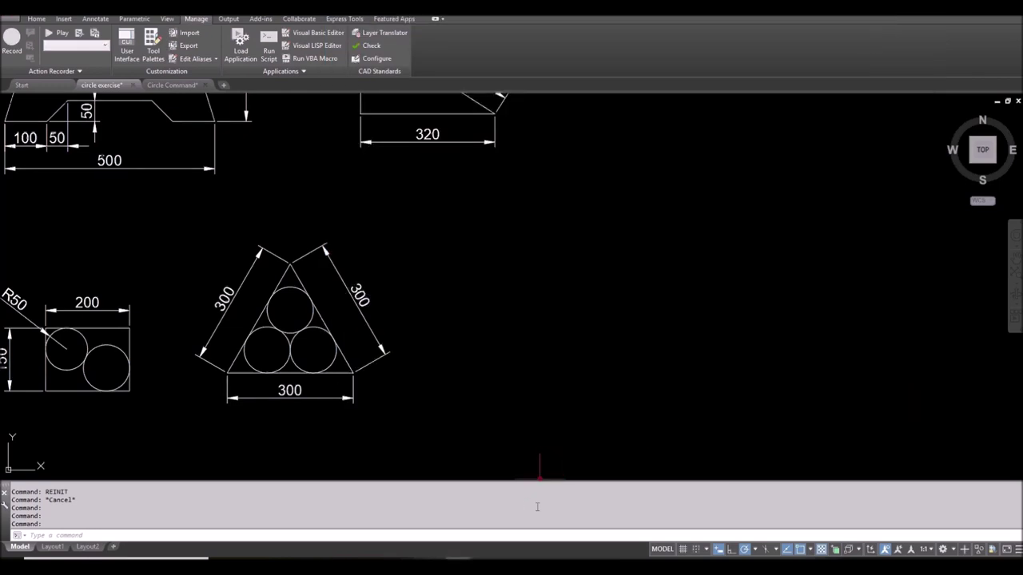
- Test cc before reloading, cancel the CCONSTRAINTFORM it starts, and bring up the reinit note
text(cc)
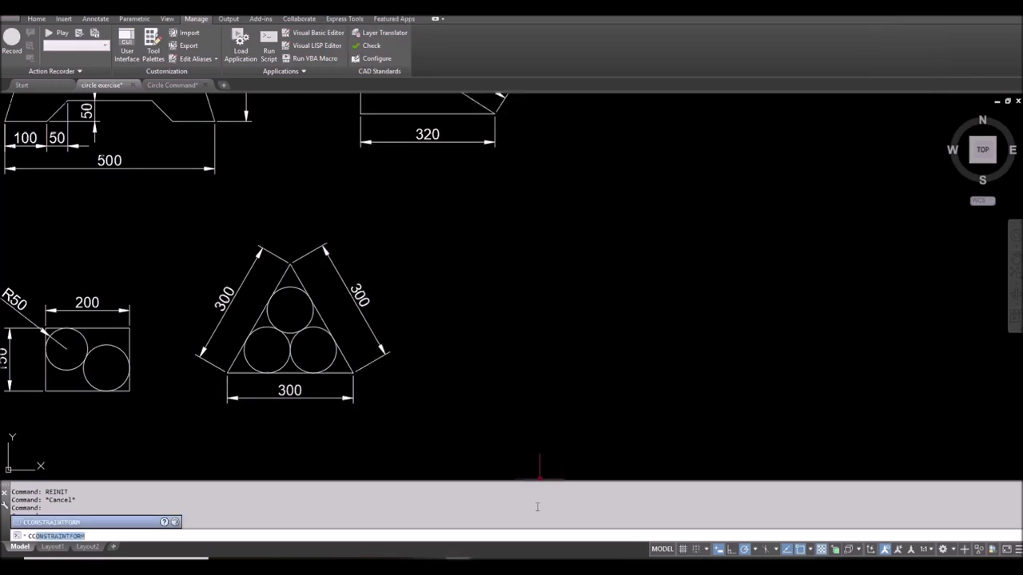
key(Return)
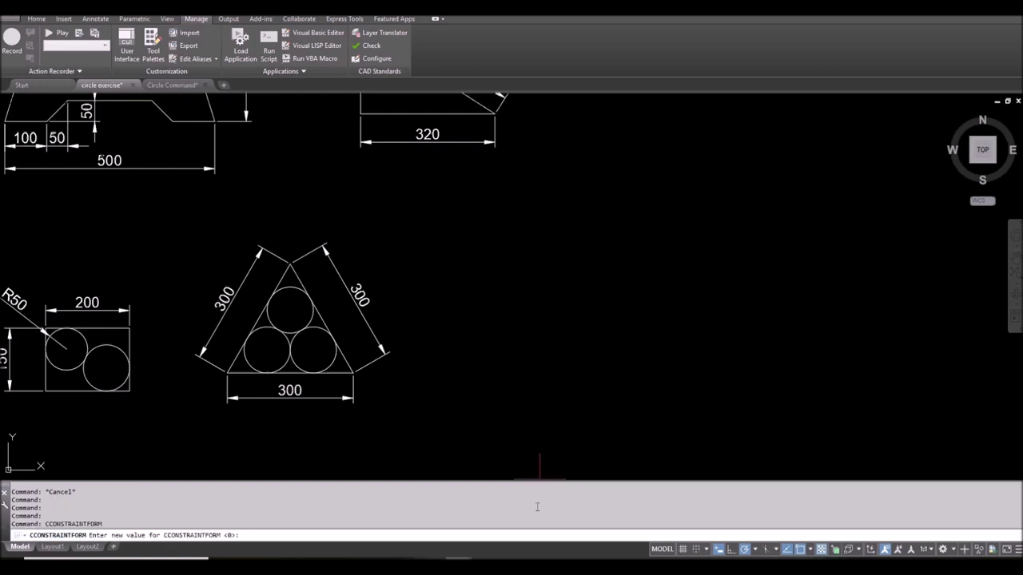
key(Escape)
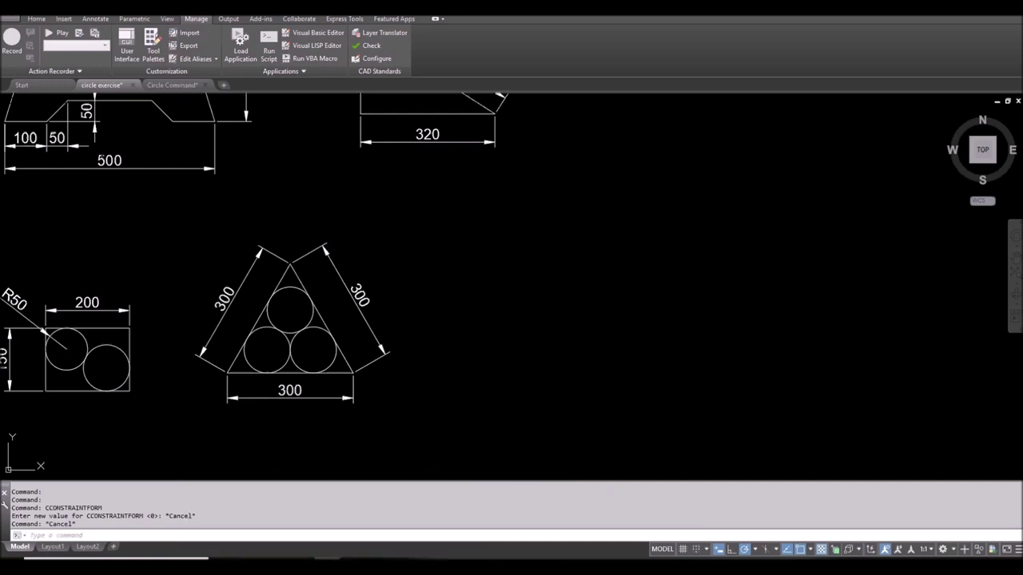
key(alt+Tab)
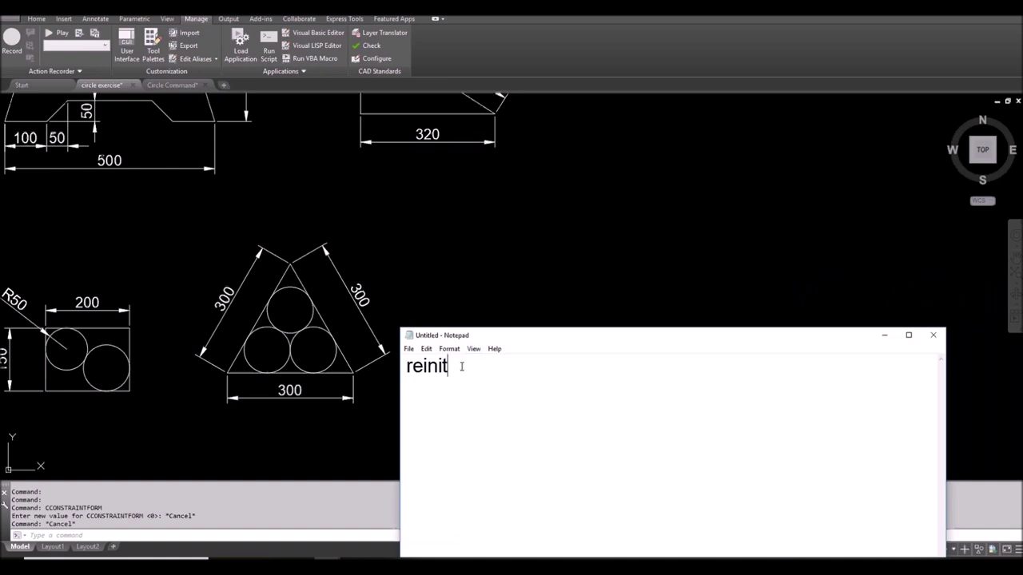
- Run REINIT with the PGP File option ticked to reload acad.pgp
drag(463, 366, 390, 366)
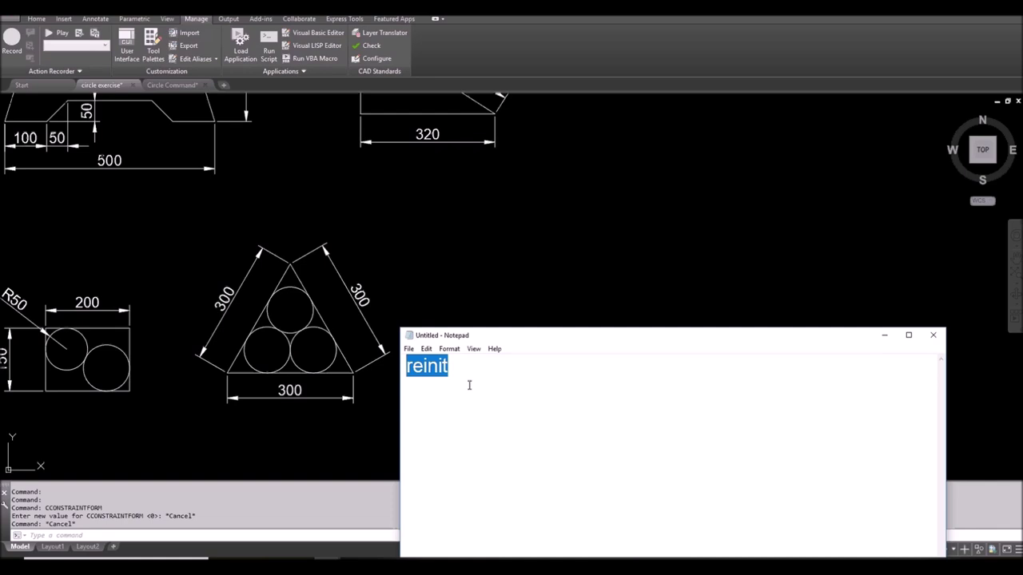
click(319, 513)
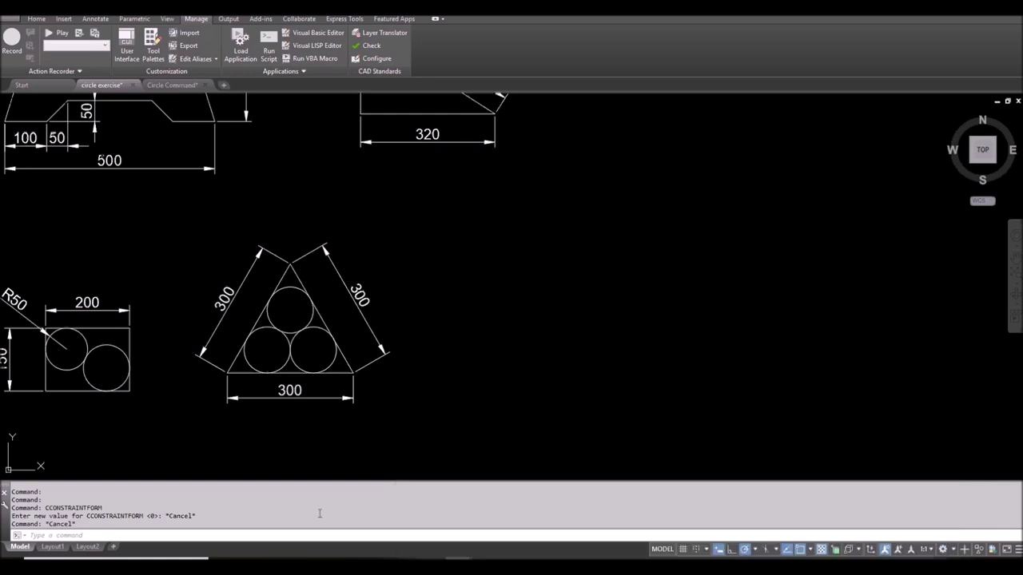
text(reinit)
key(Return)
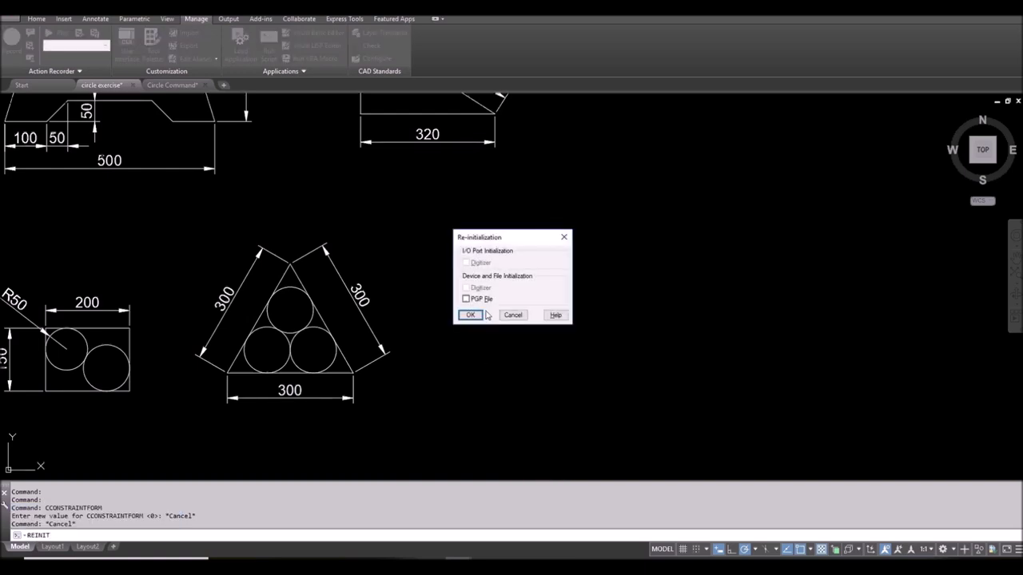
click(466, 299)
click(473, 316)
- Test the cc, c and rr aliases, cancelling COPY, CIRCLE and RECTANGLE each time
text(cc)
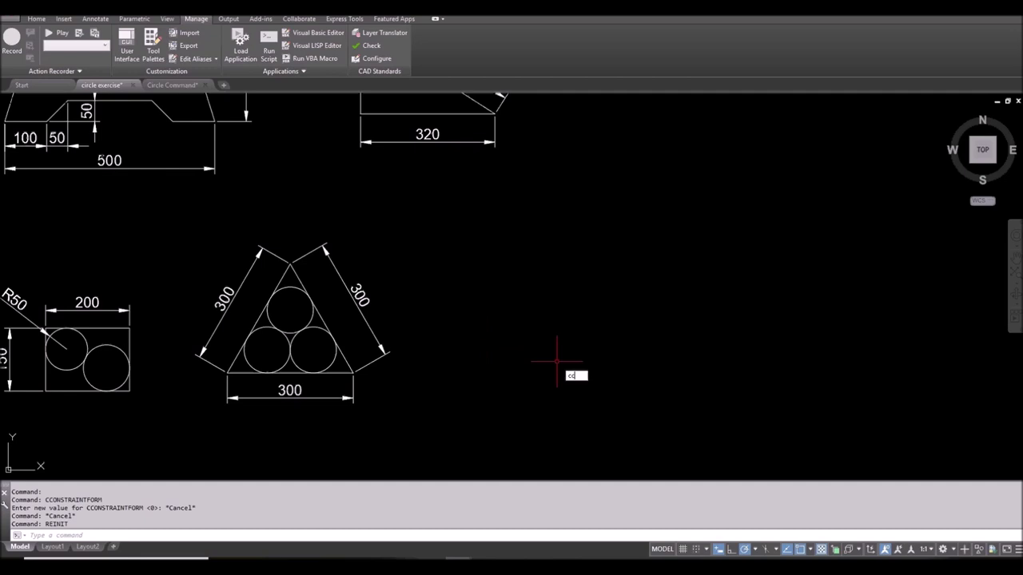
key(Return)
key(Escape)
text(c)
key(Return)
key(Escape)
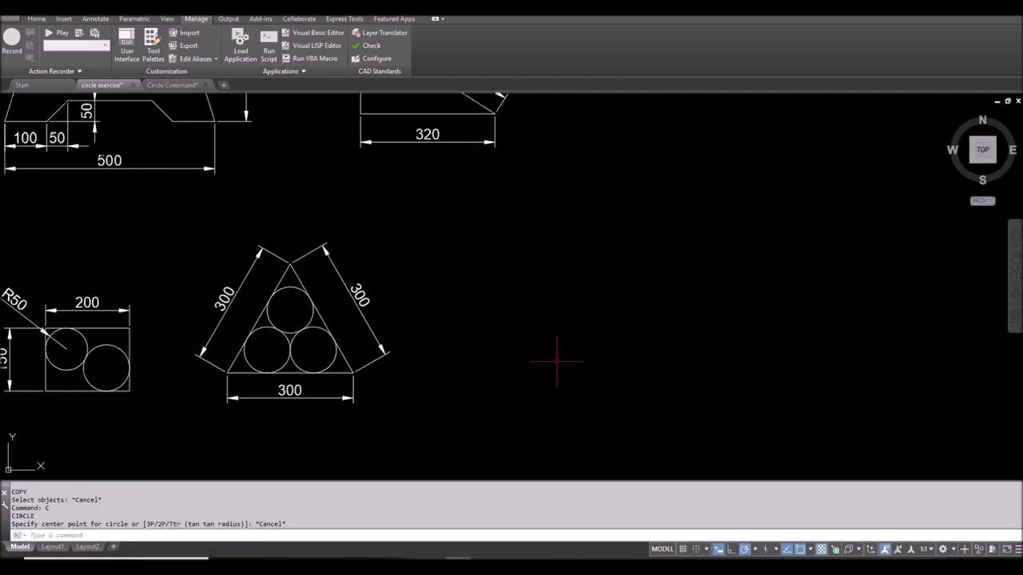
text(rr)
key(Return)
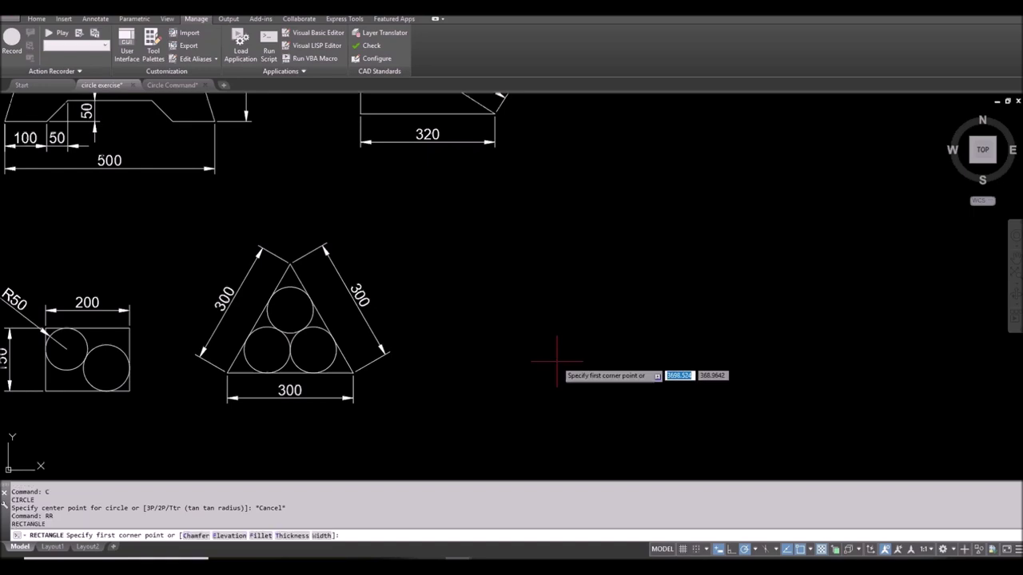
key(Escape)
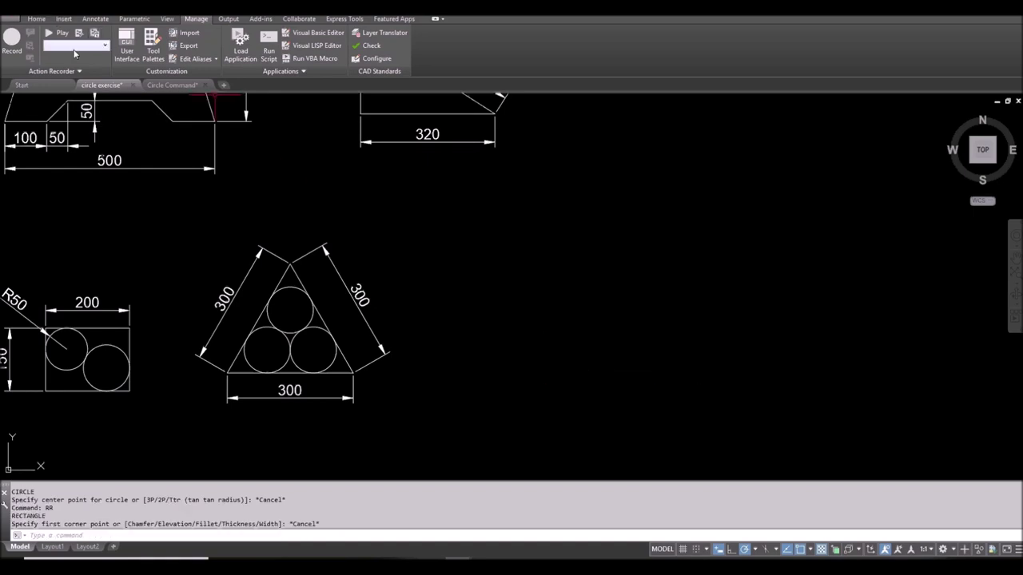
- Switch between the Home and Manage ribbon tabs, ending on Home
click(34, 20)
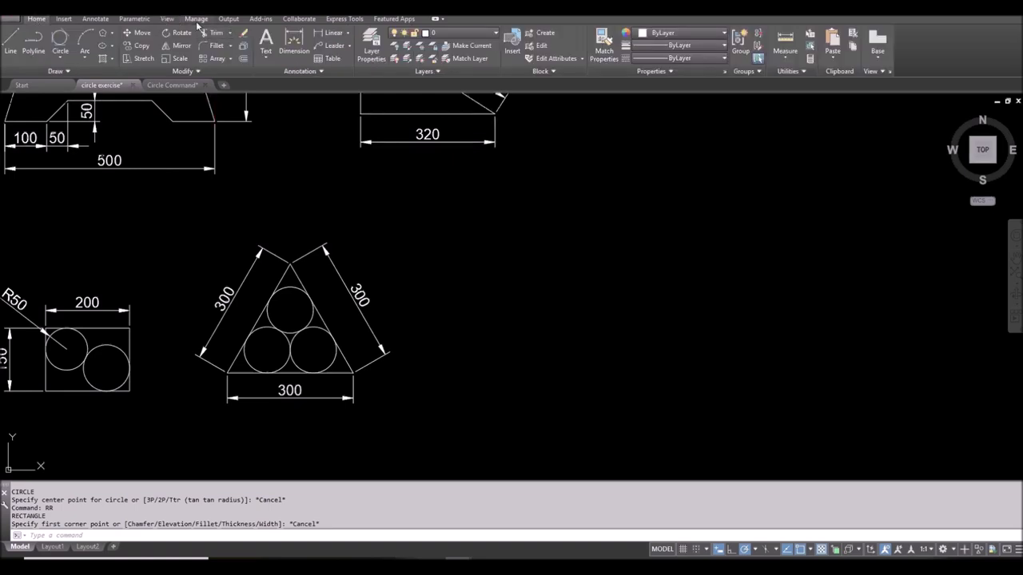
click(196, 22)
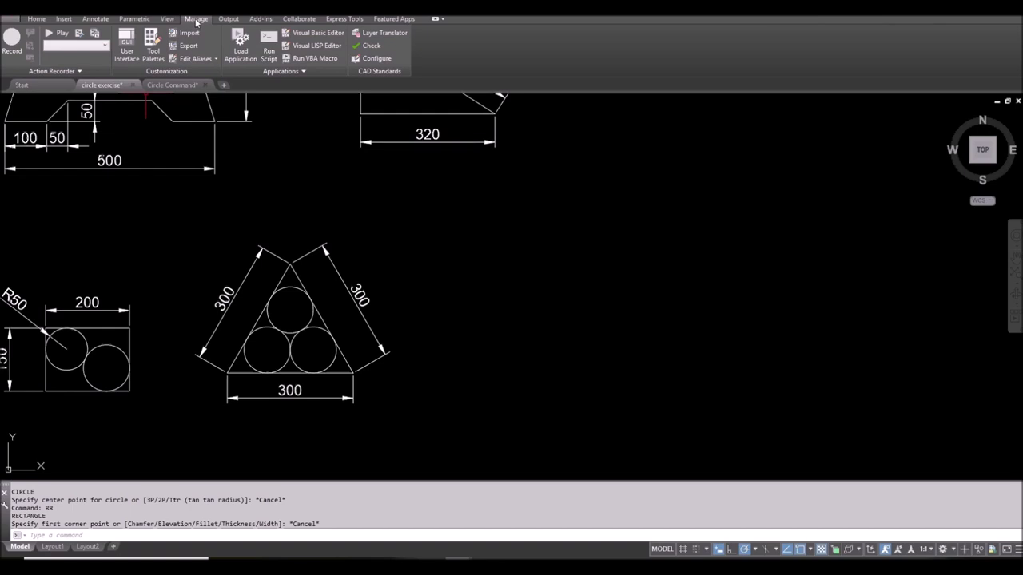
click(37, 19)
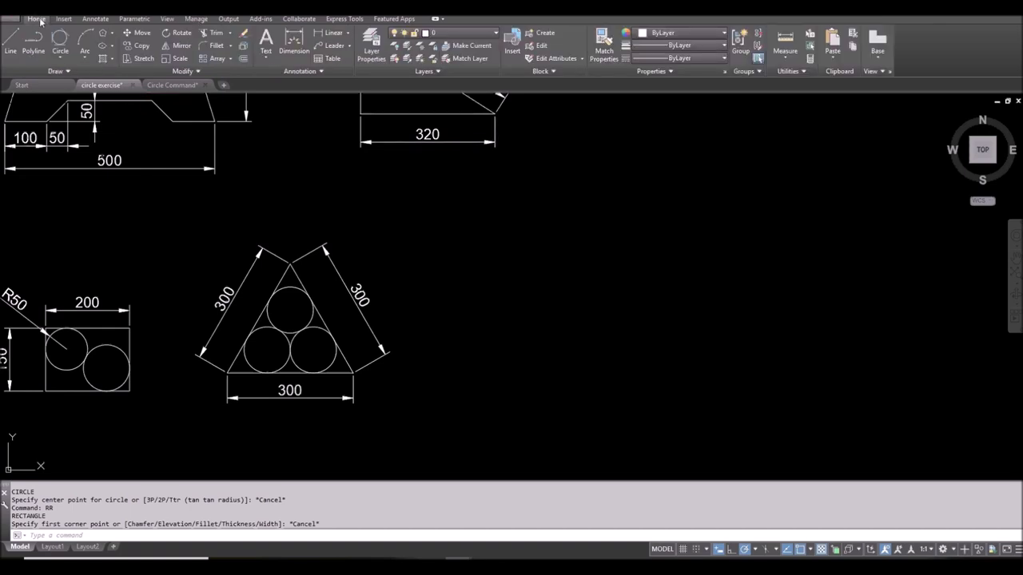